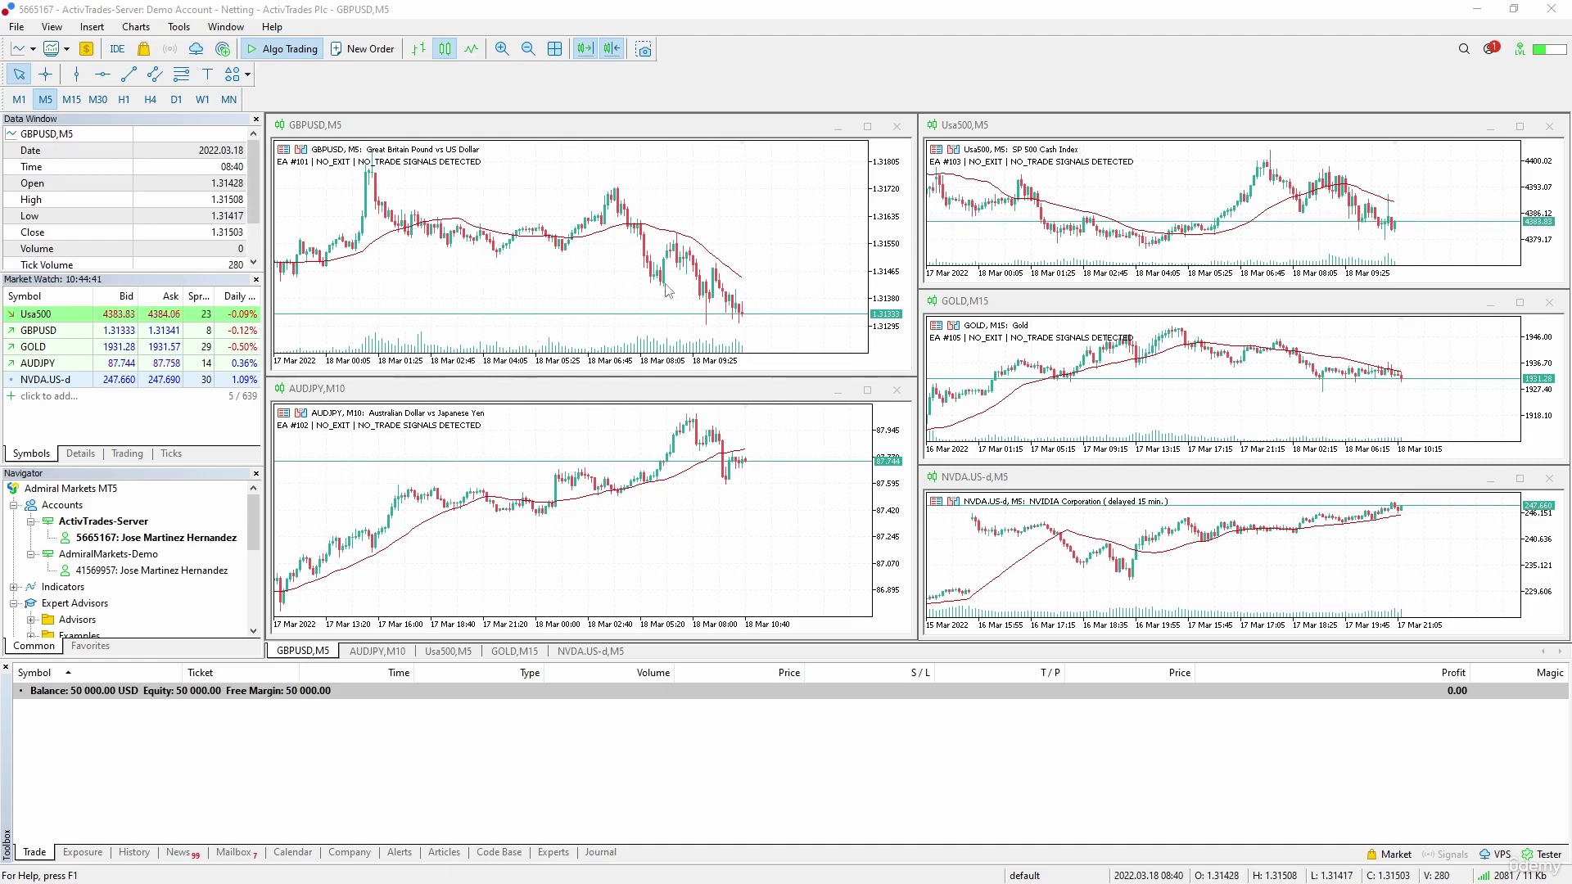
# - Select the Usa500 row in Market Watch so the Usa500 chart becomes active
pyautogui.click(979, 231)
pyautogui.rightClick(49, 312)
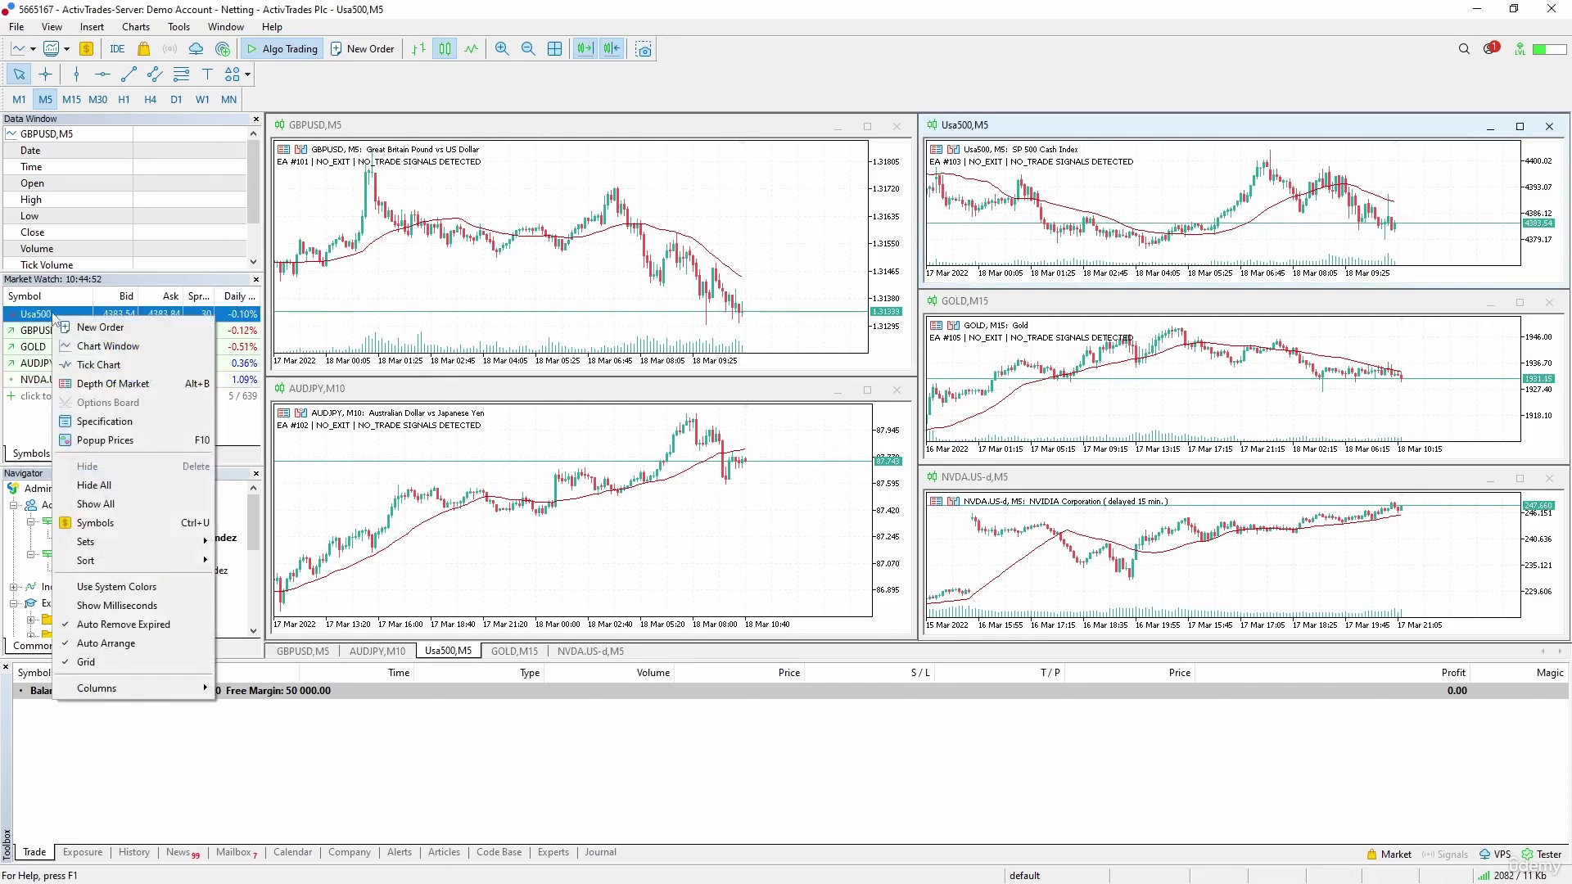
pyautogui.click(105, 422)
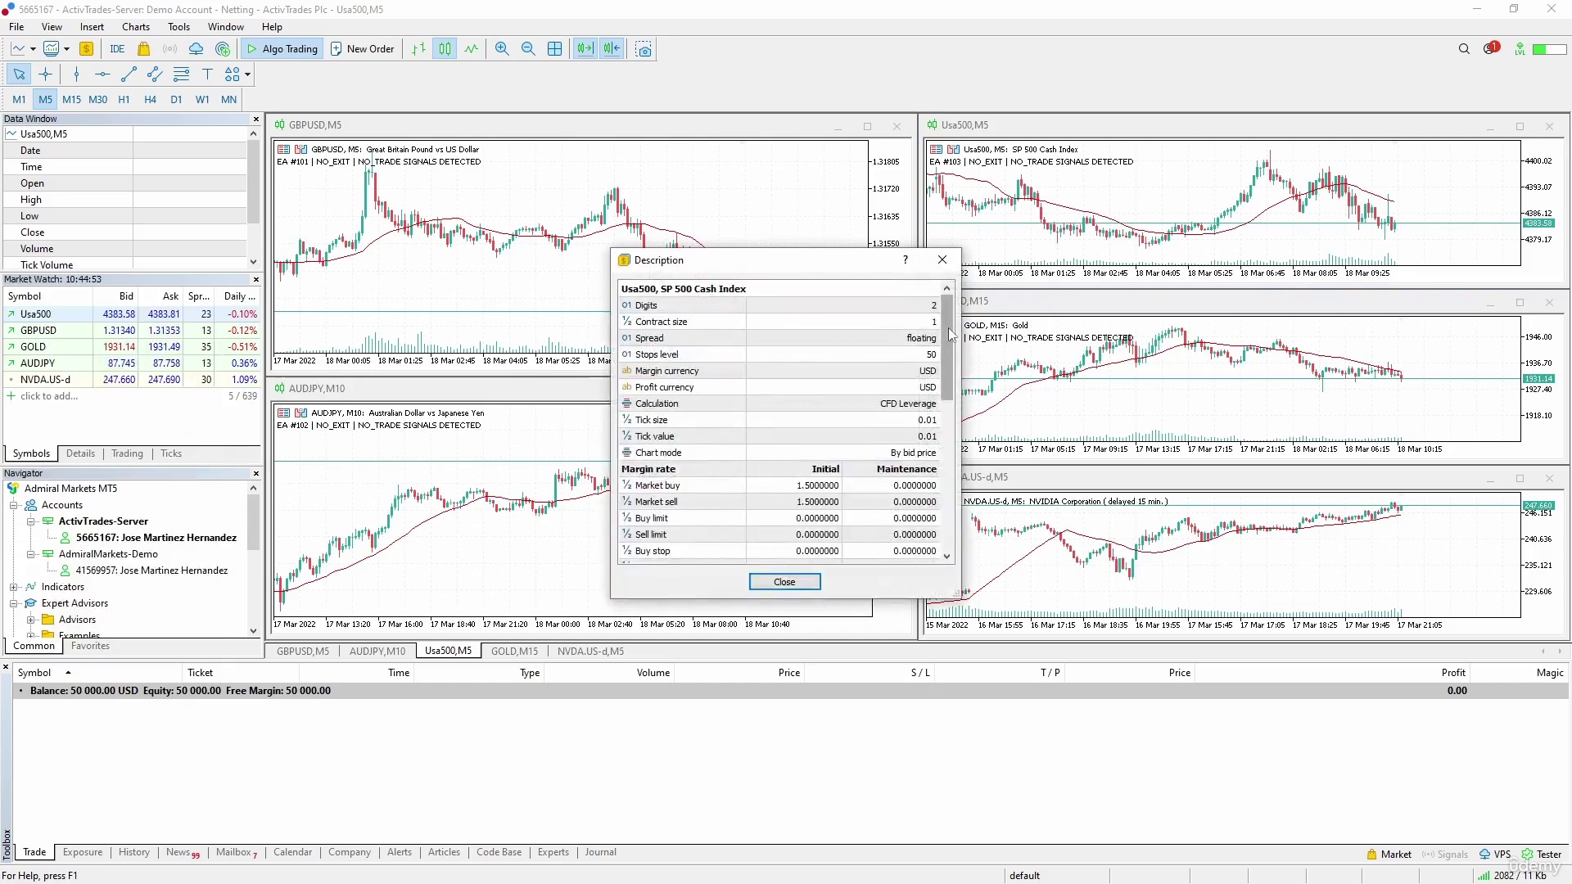
pyautogui.moveTo(951, 332); pyautogui.dragTo(944, 432)
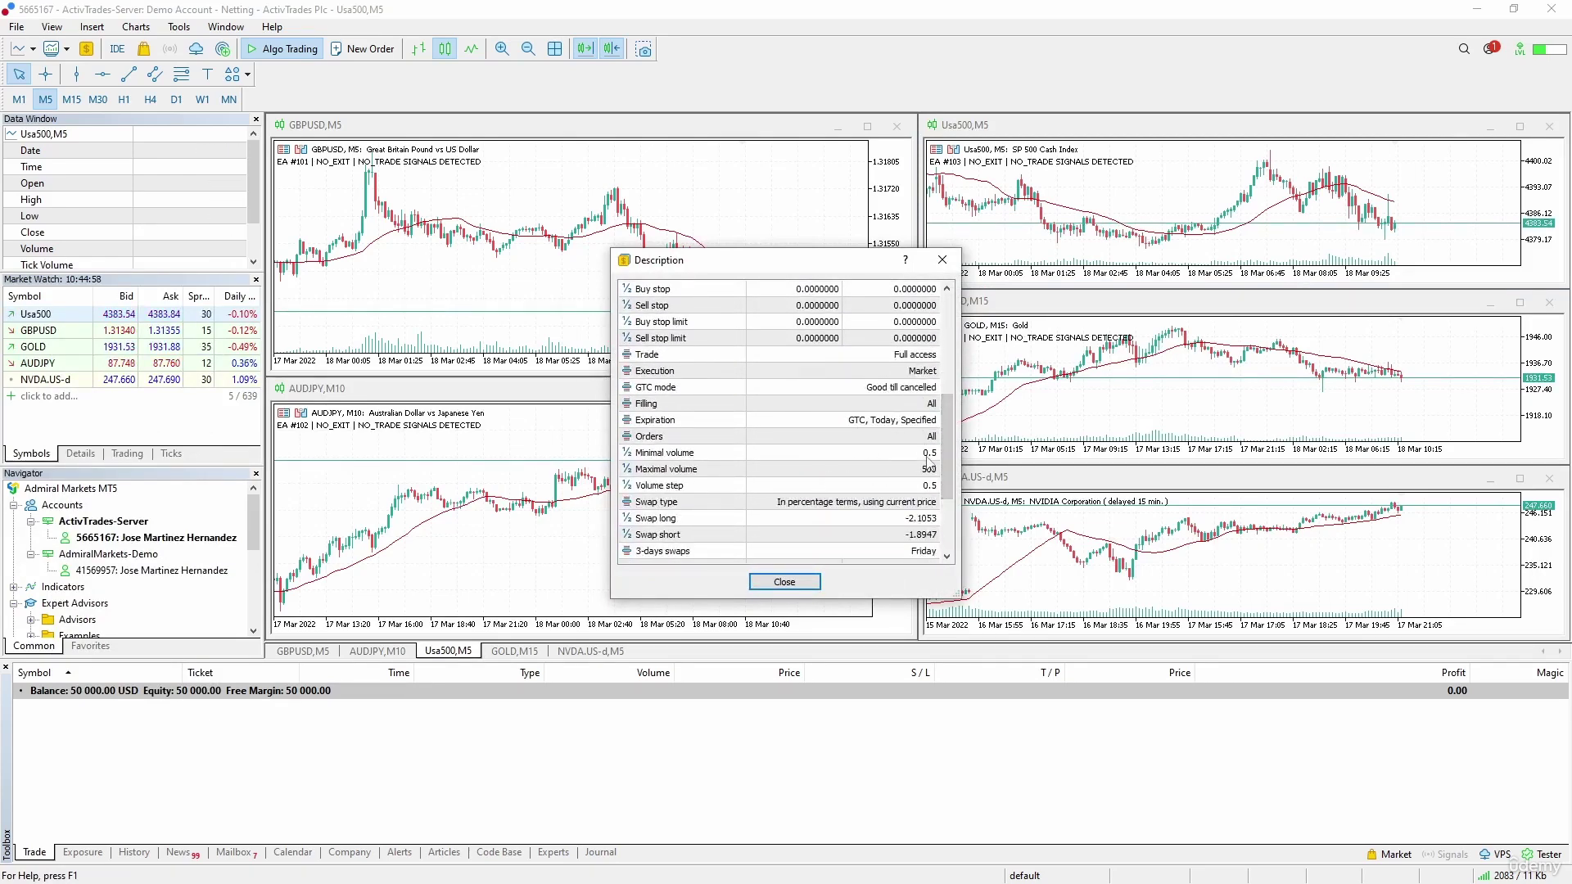
pyautogui.click(930, 455)
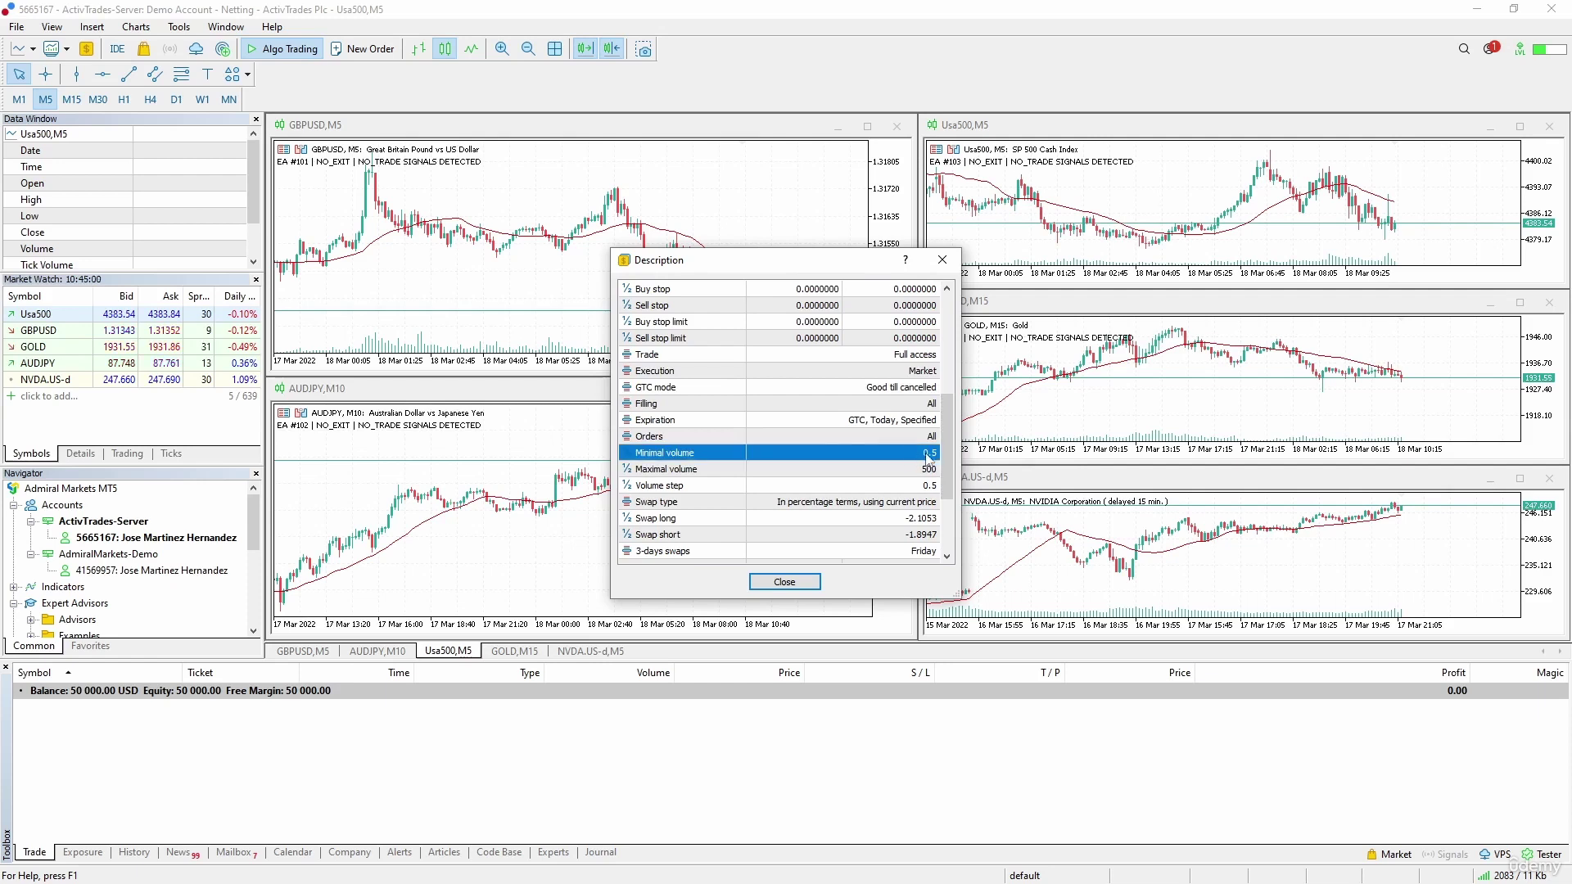
pyautogui.moveTo(948, 436); pyautogui.dragTo(946, 307)
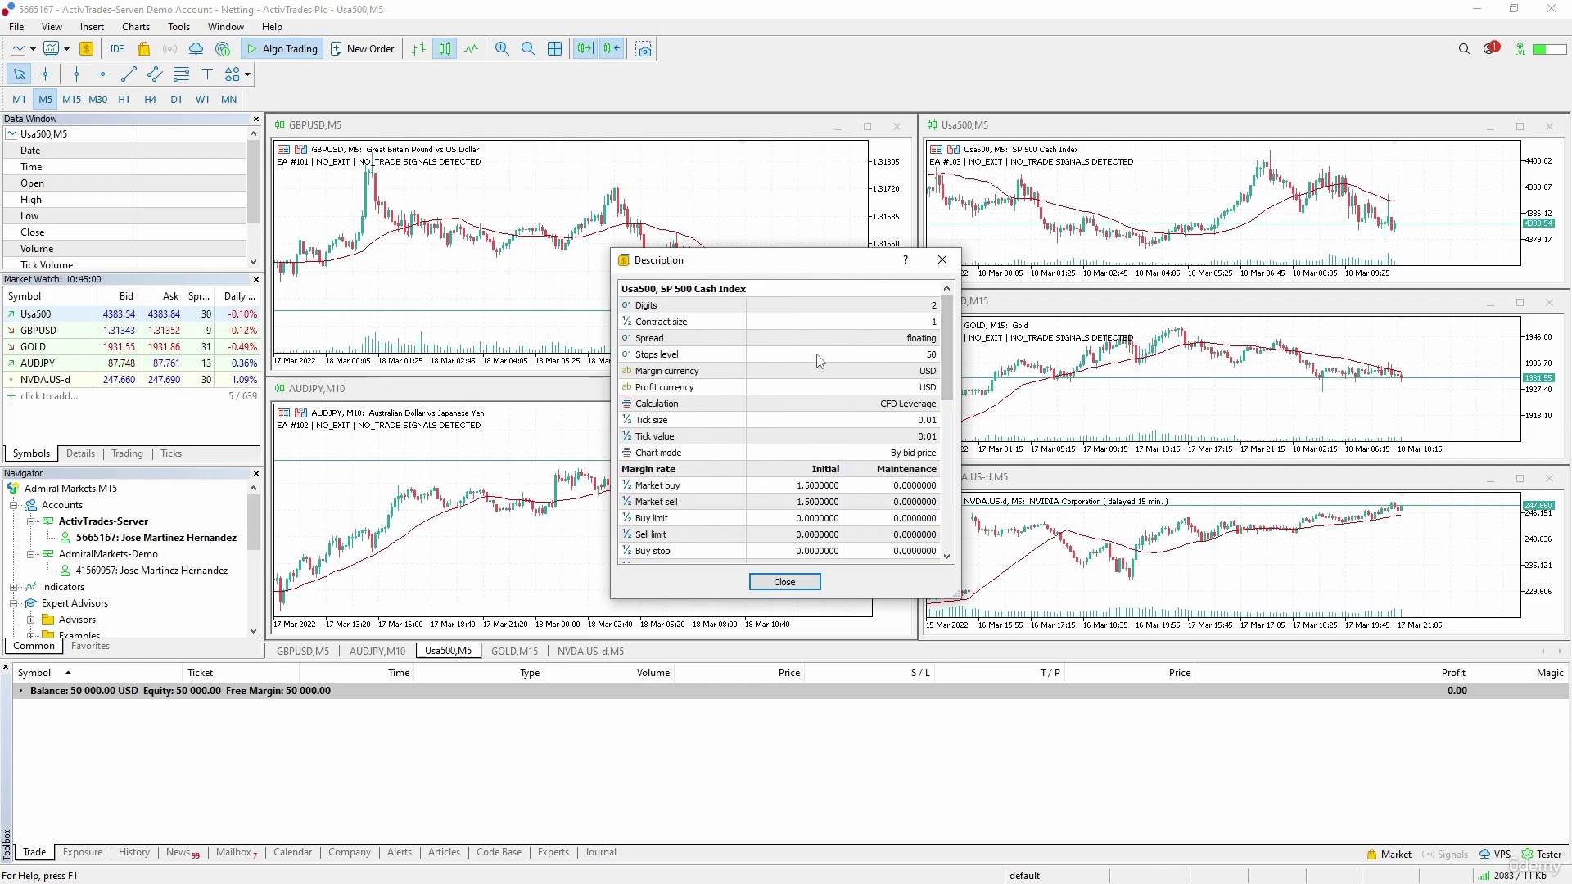
pyautogui.click(932, 356)
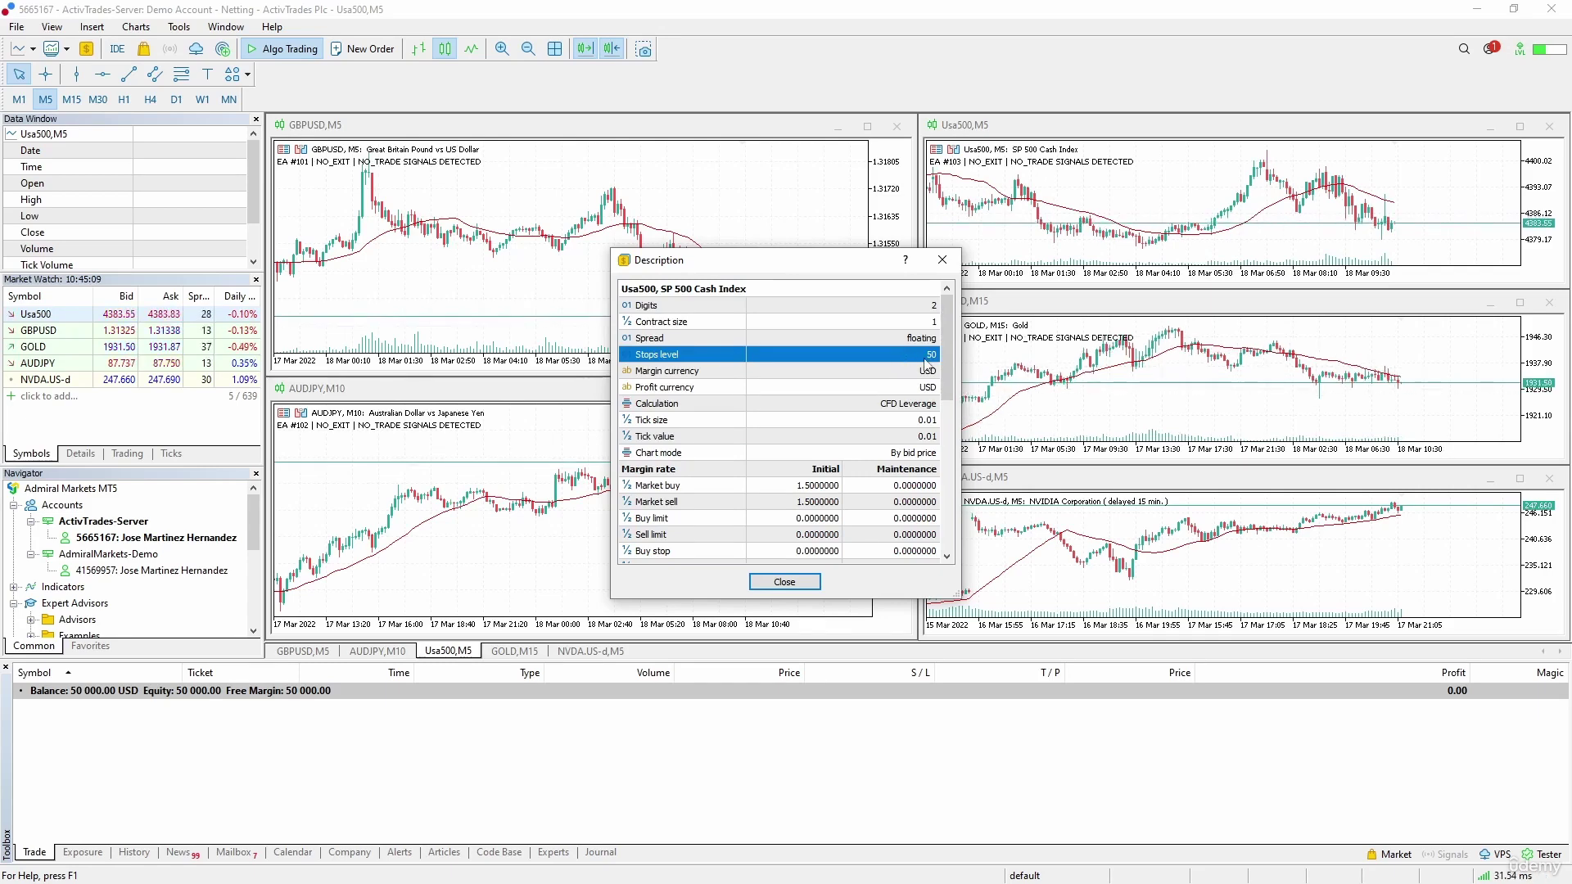
pyautogui.click(943, 260)
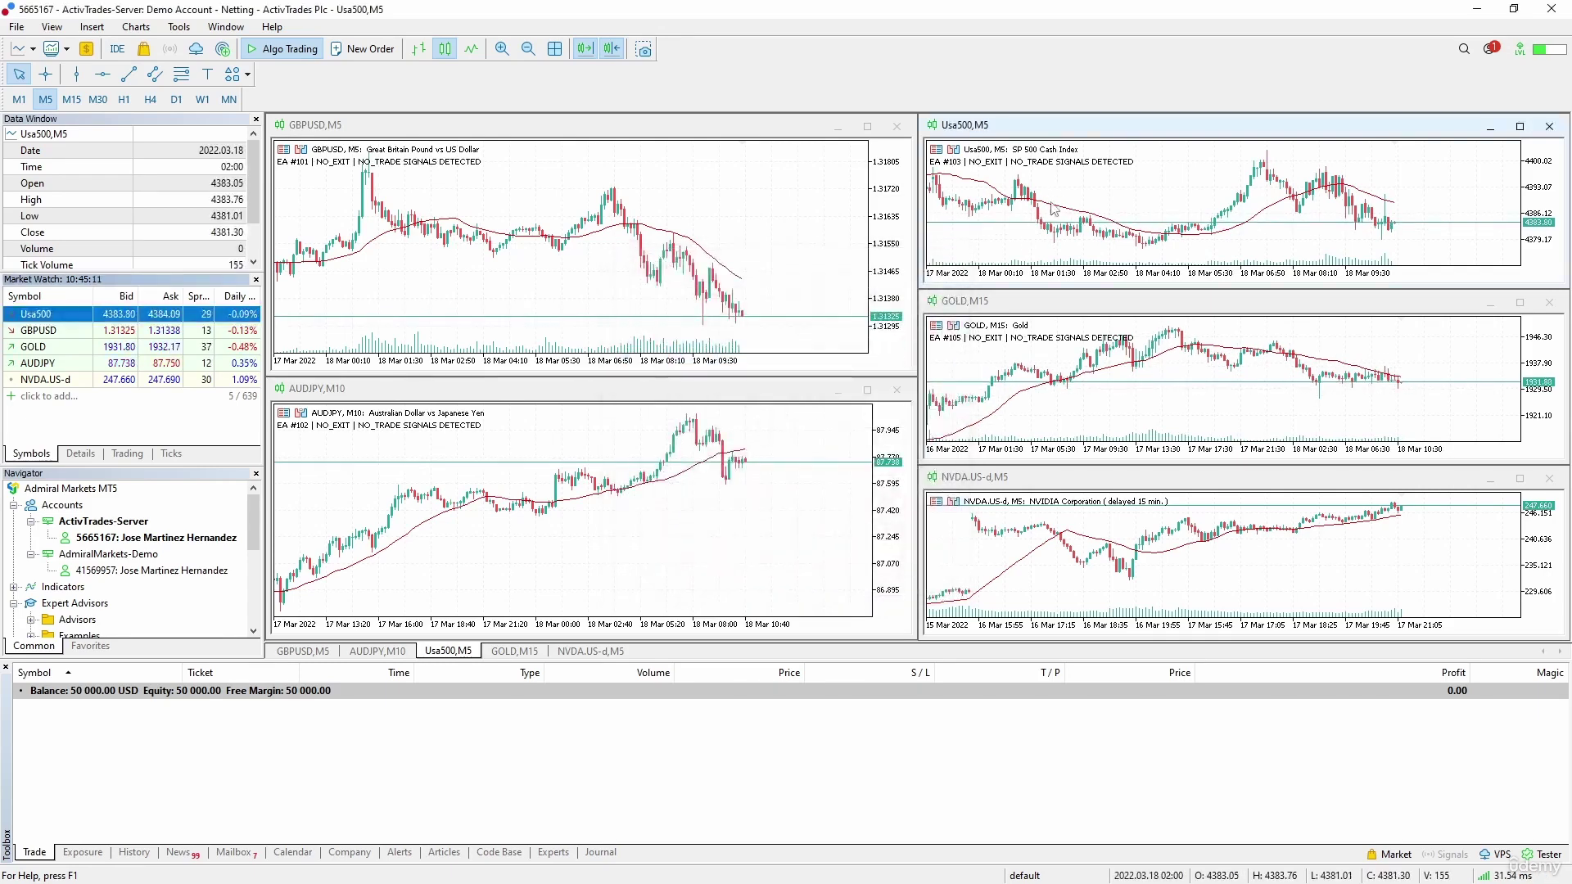
pyautogui.rightClick(58, 348)
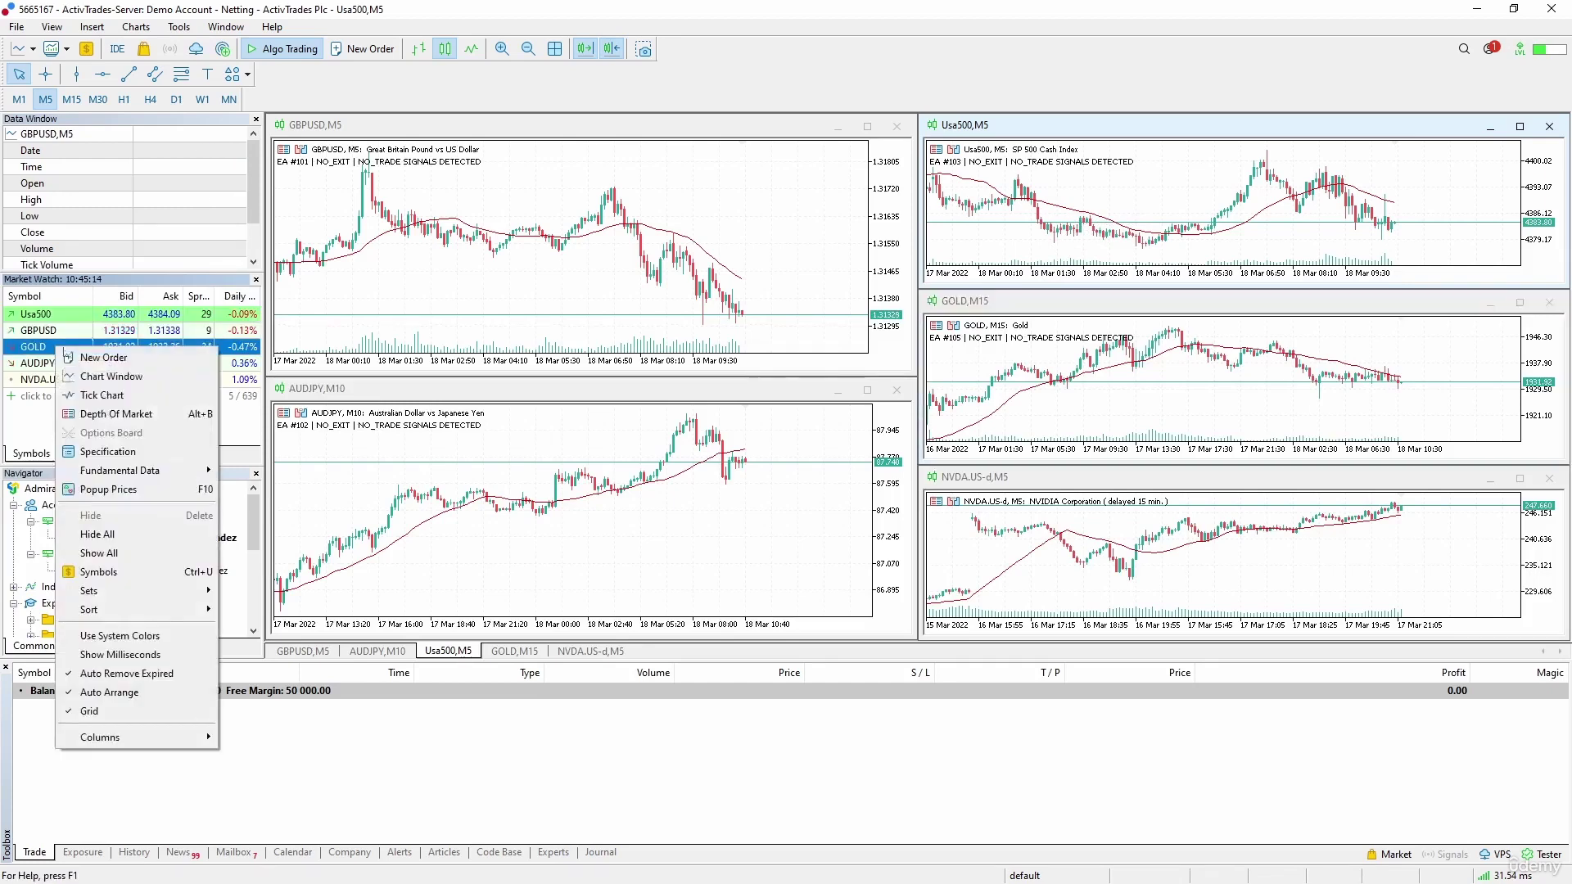
pyautogui.click(117, 453)
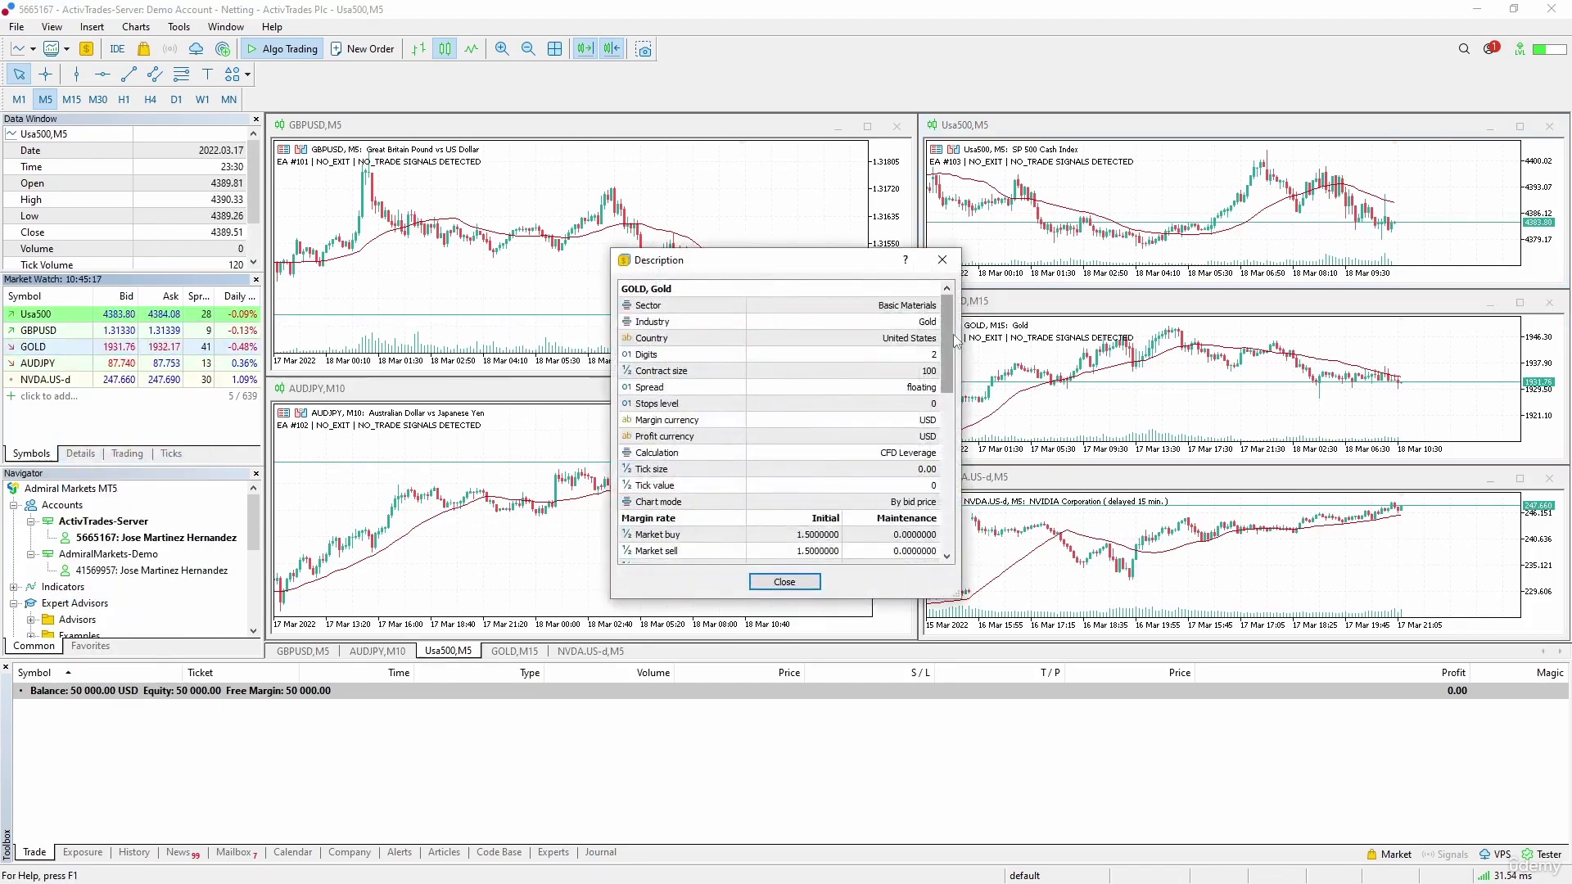
pyautogui.scroll(-5, 860, 417)
pyautogui.scroll(-5, 884, 454)
pyautogui.scroll(-3, 903, 486)
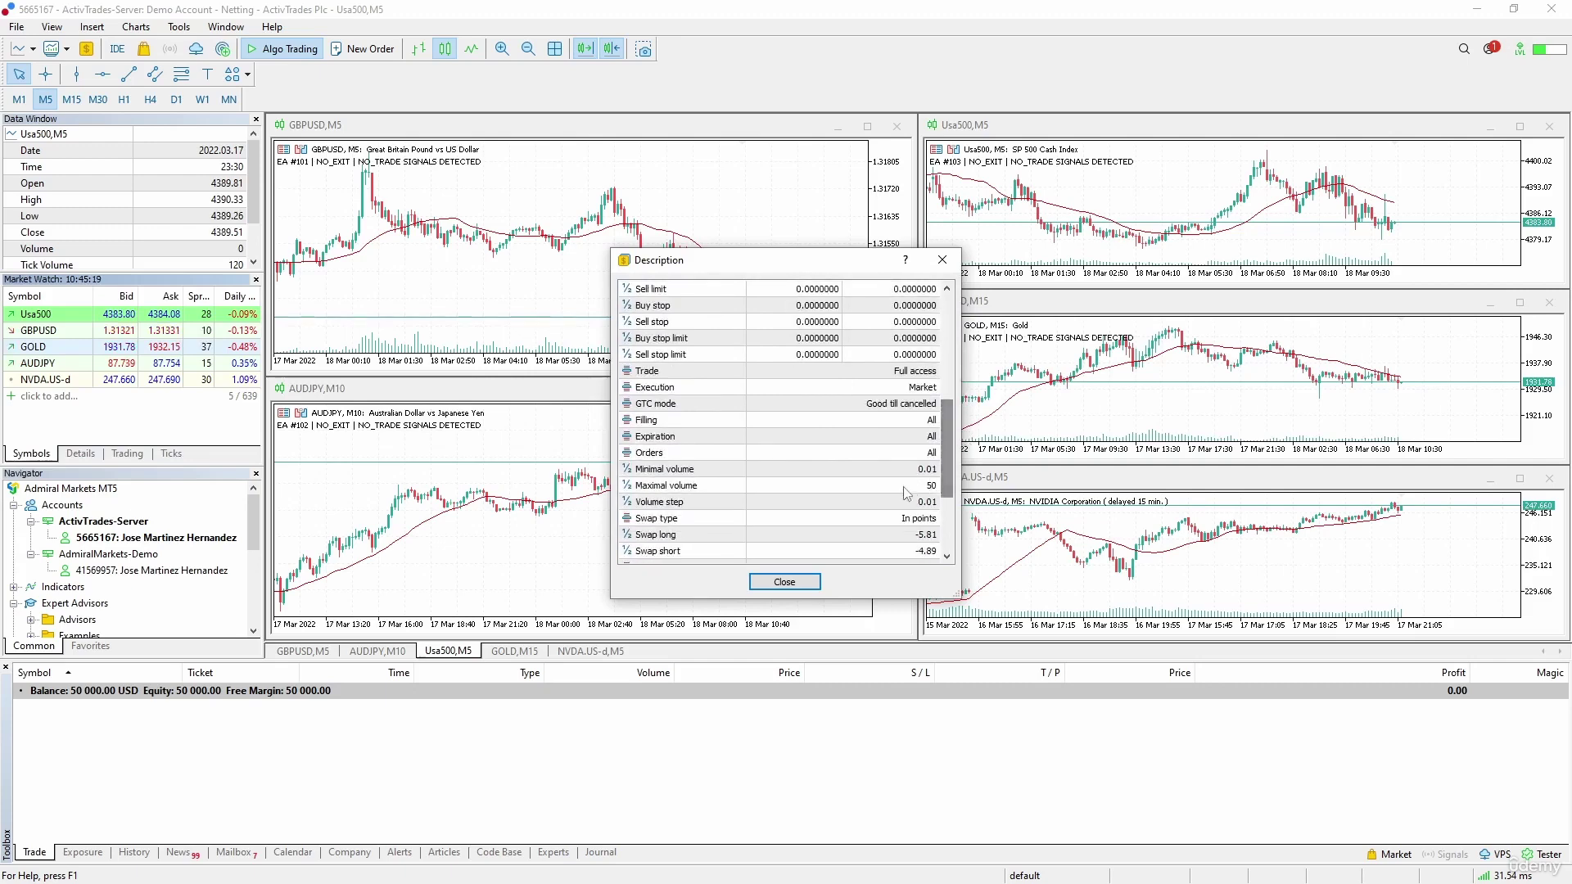
pyautogui.click(942, 261)
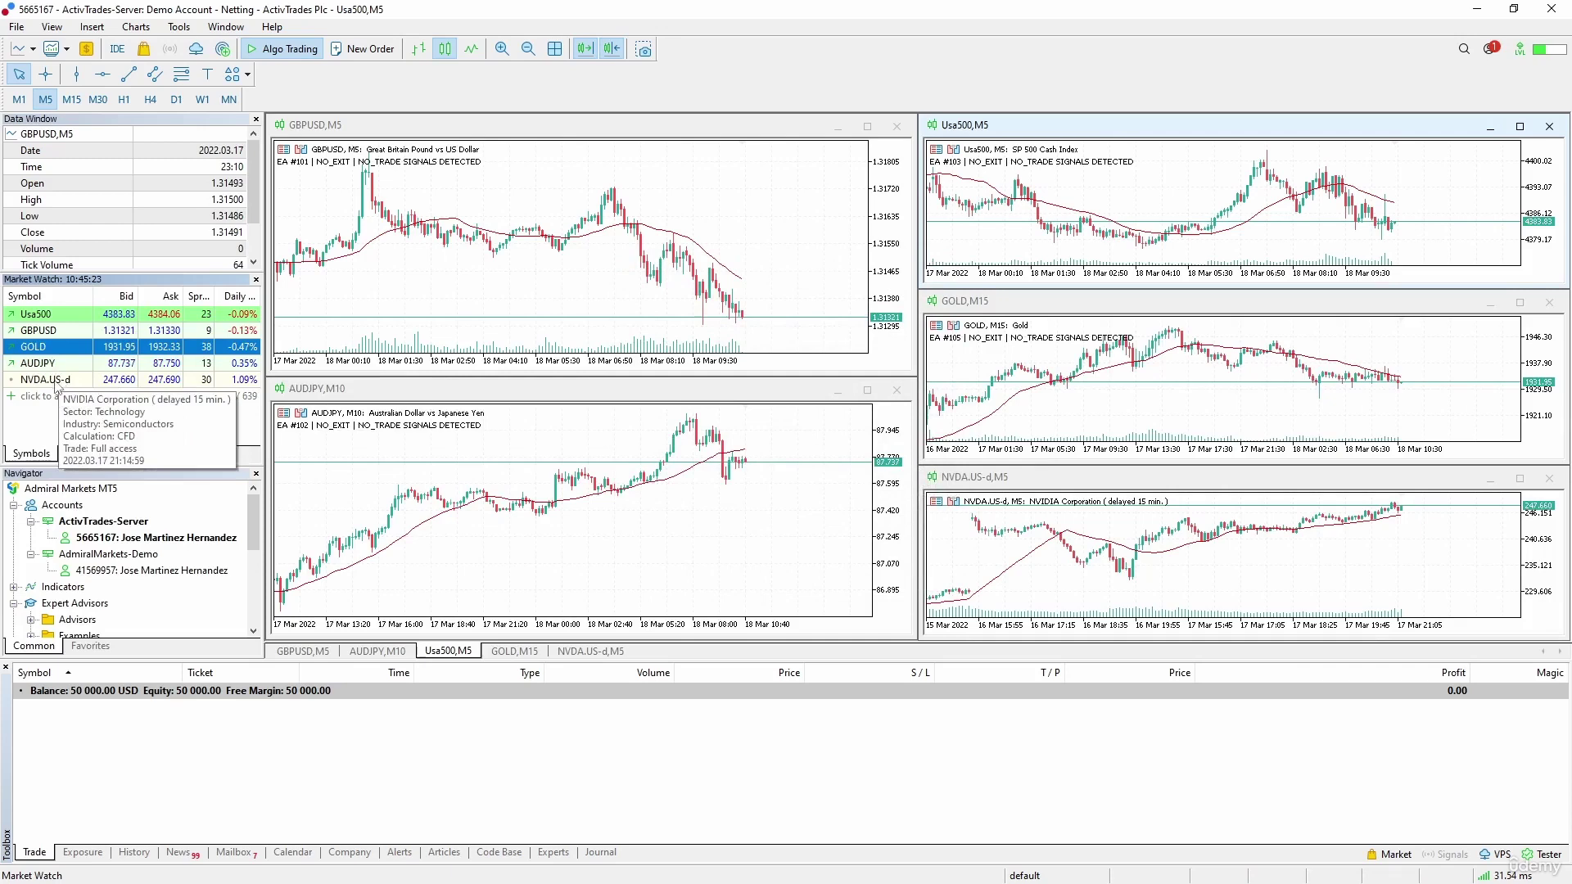
pyautogui.rightClick(55, 379)
pyautogui.click(163, 491)
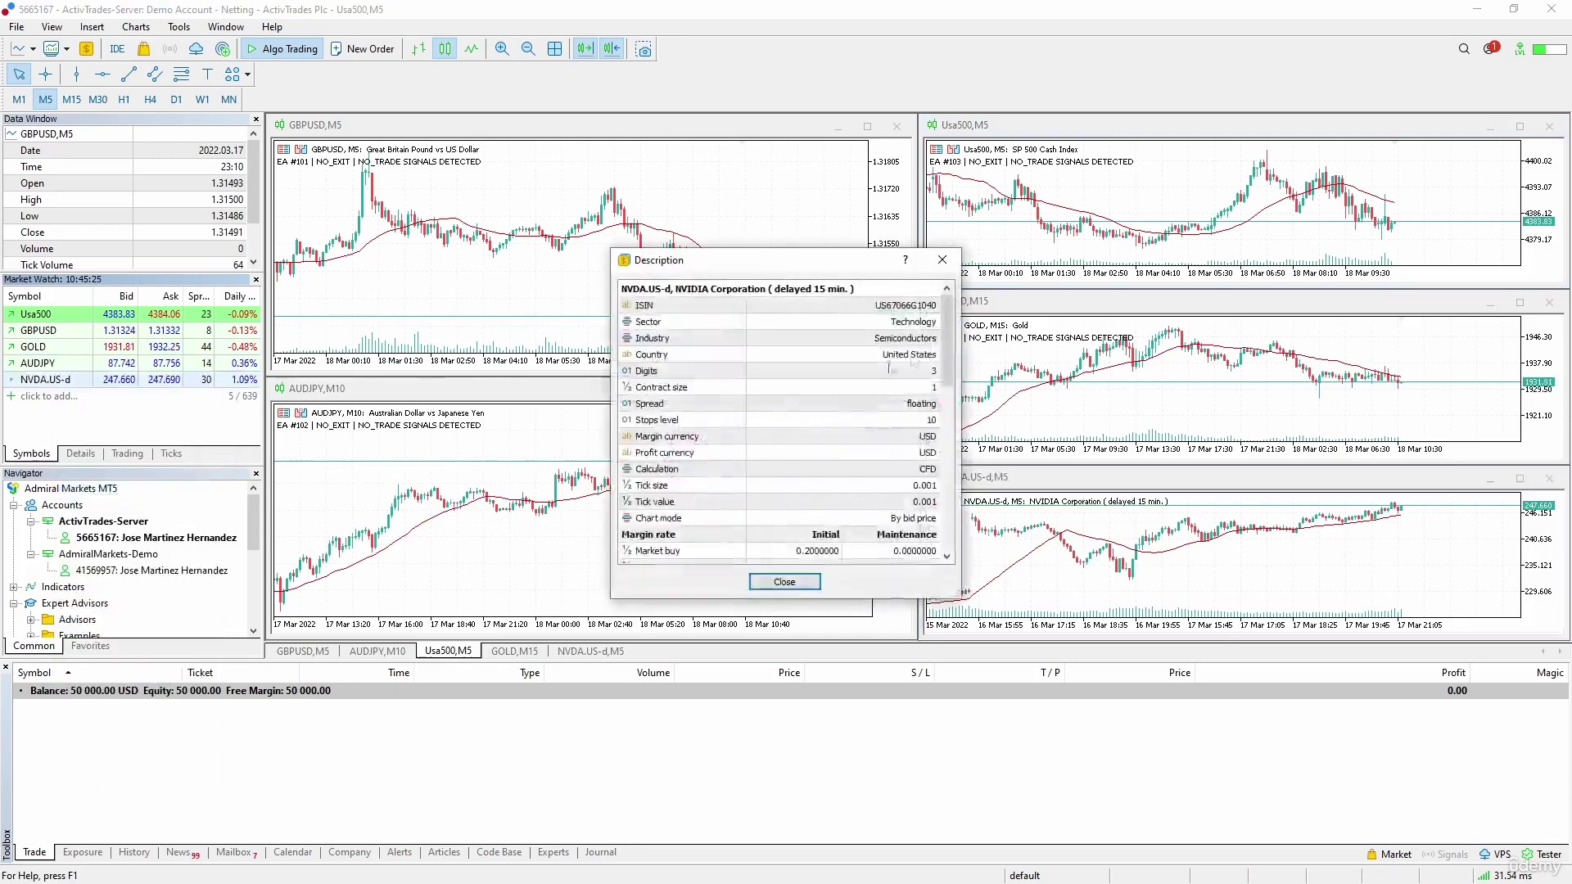
pyautogui.scroll(-5, 859, 430)
pyautogui.scroll(-3, 859, 430)
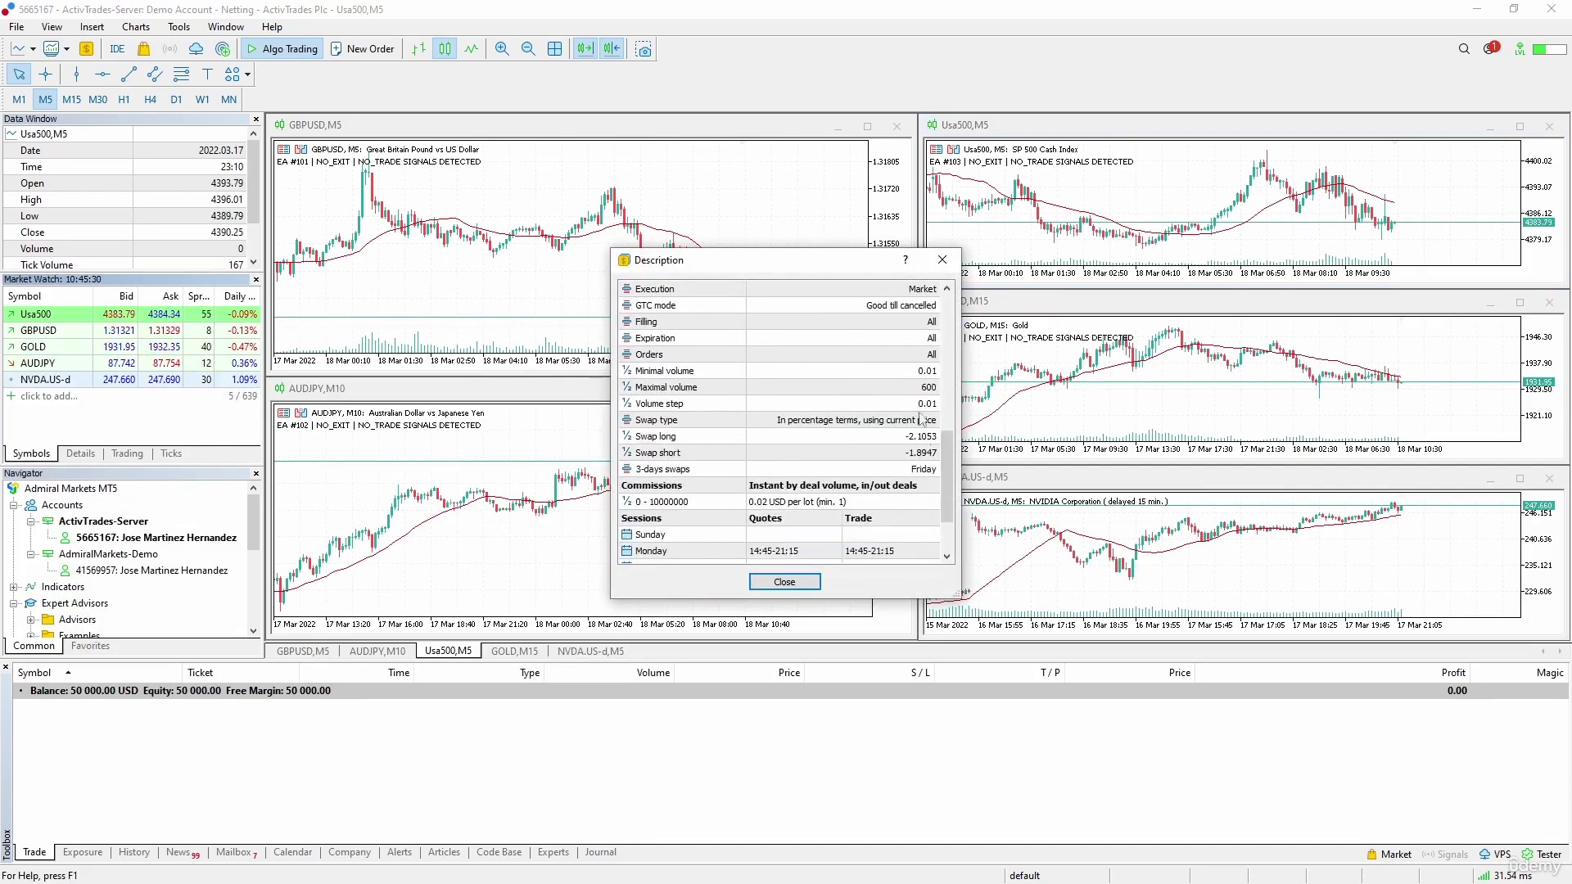
pyautogui.click(942, 261)
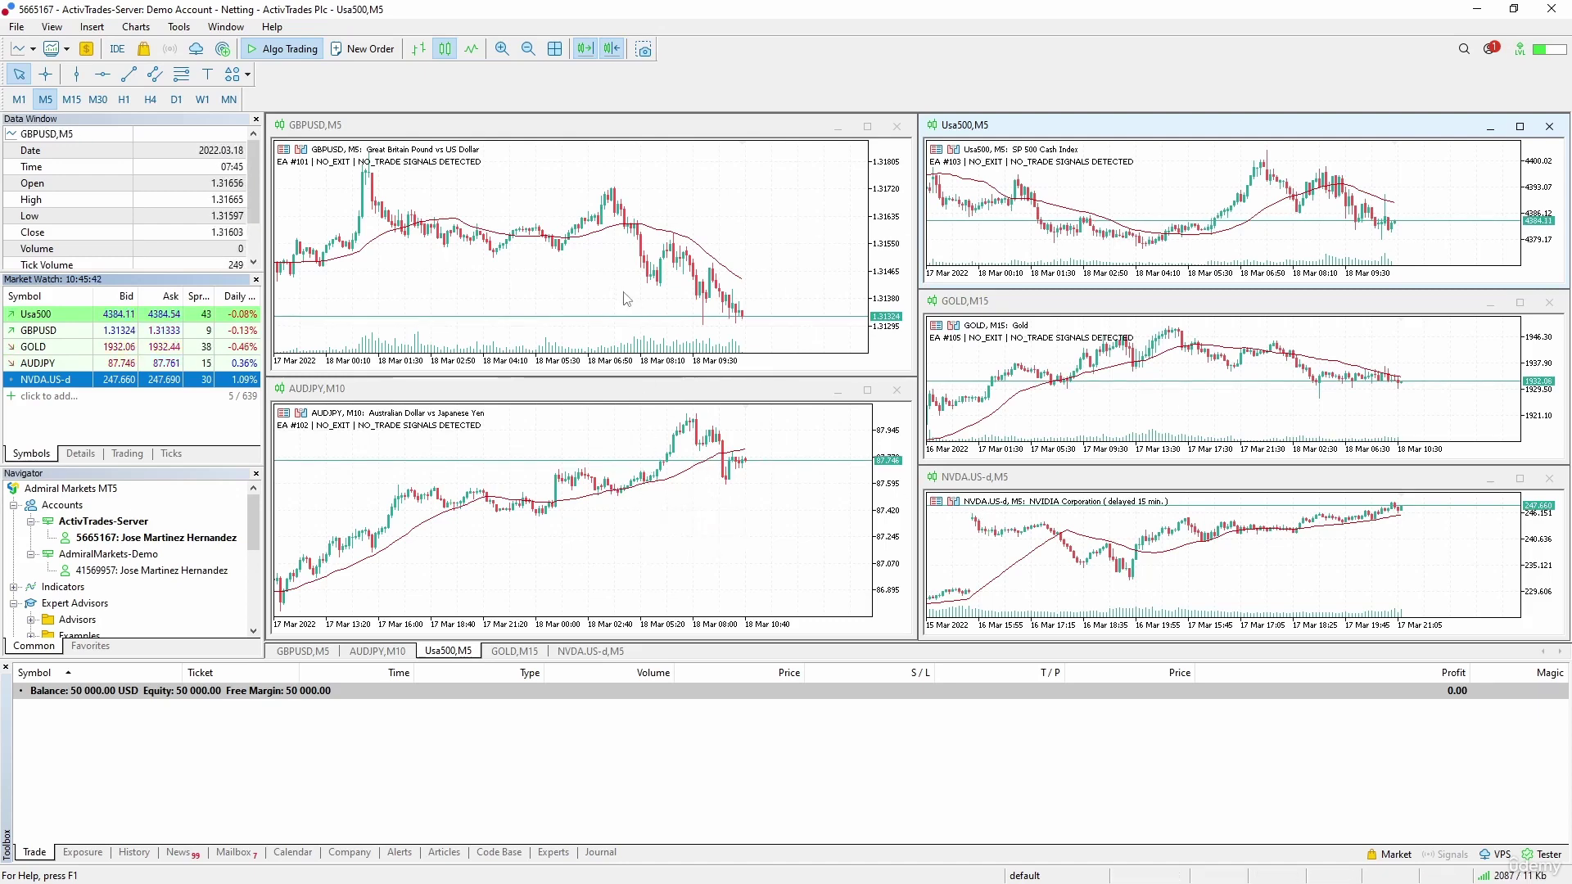
# - Measure price distances on the GBPUSD and AUDJPY charts with the crosshair tool
pyautogui.click(584, 287)
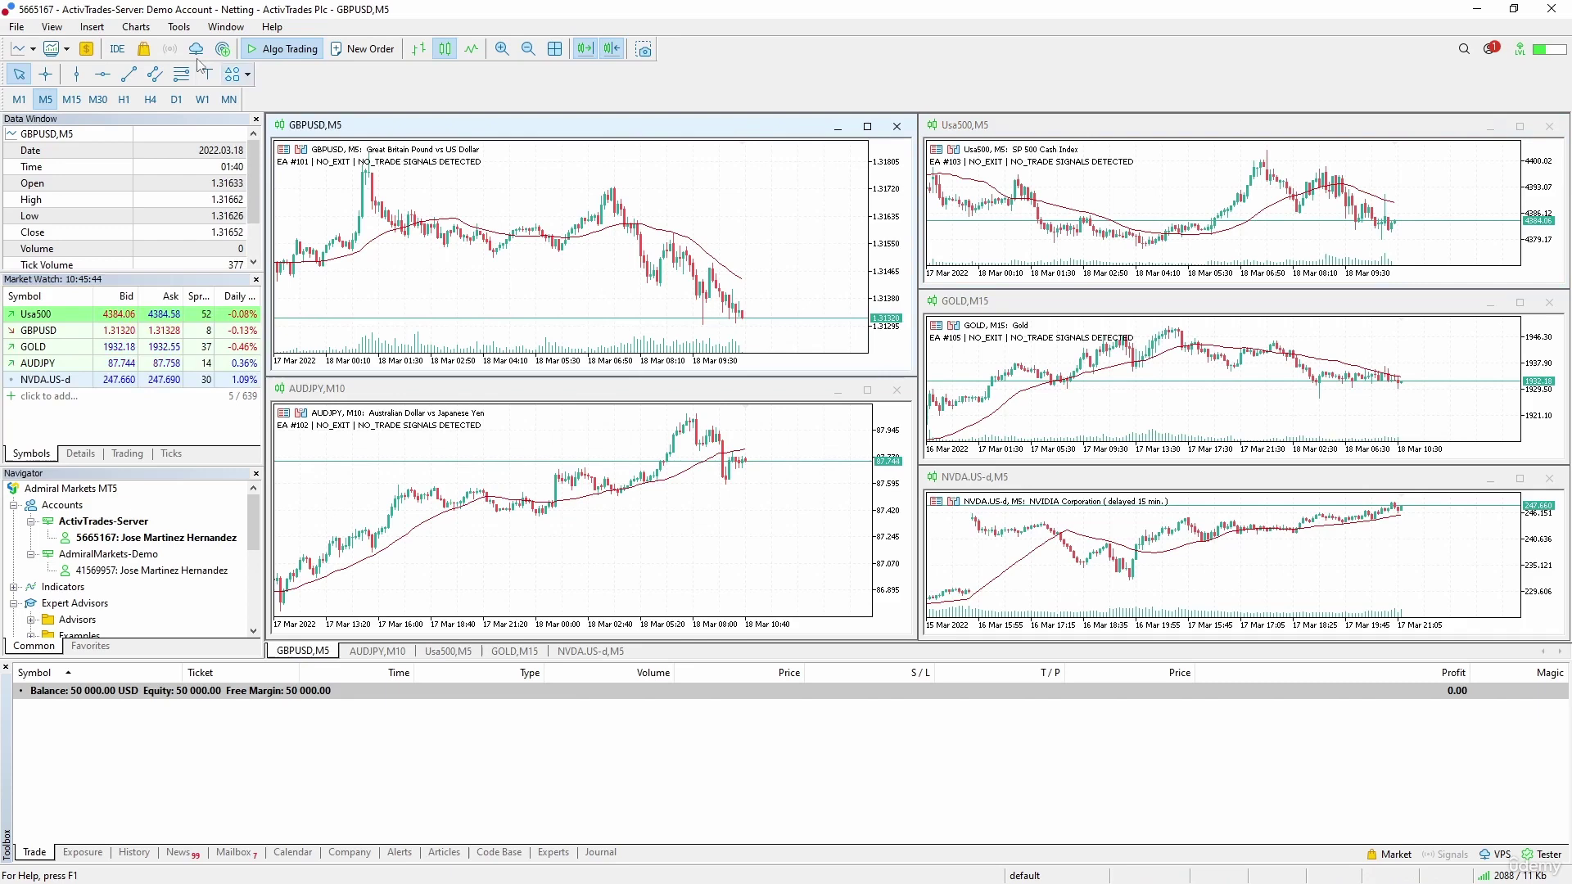
pyautogui.click(46, 74)
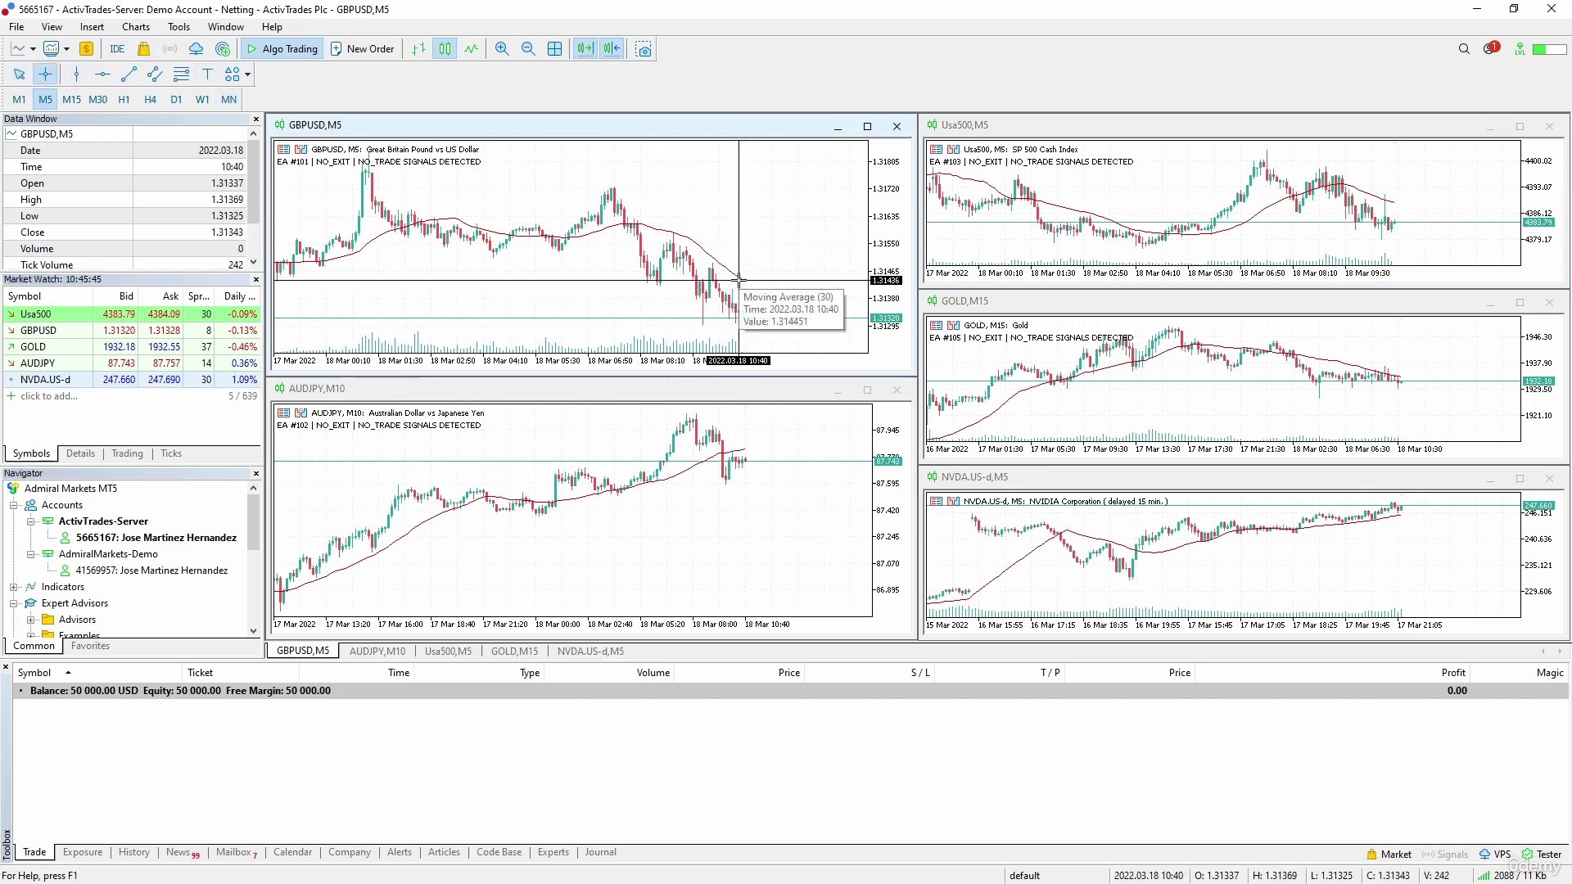
pyautogui.moveTo(740, 281); pyautogui.dragTo(741, 253)
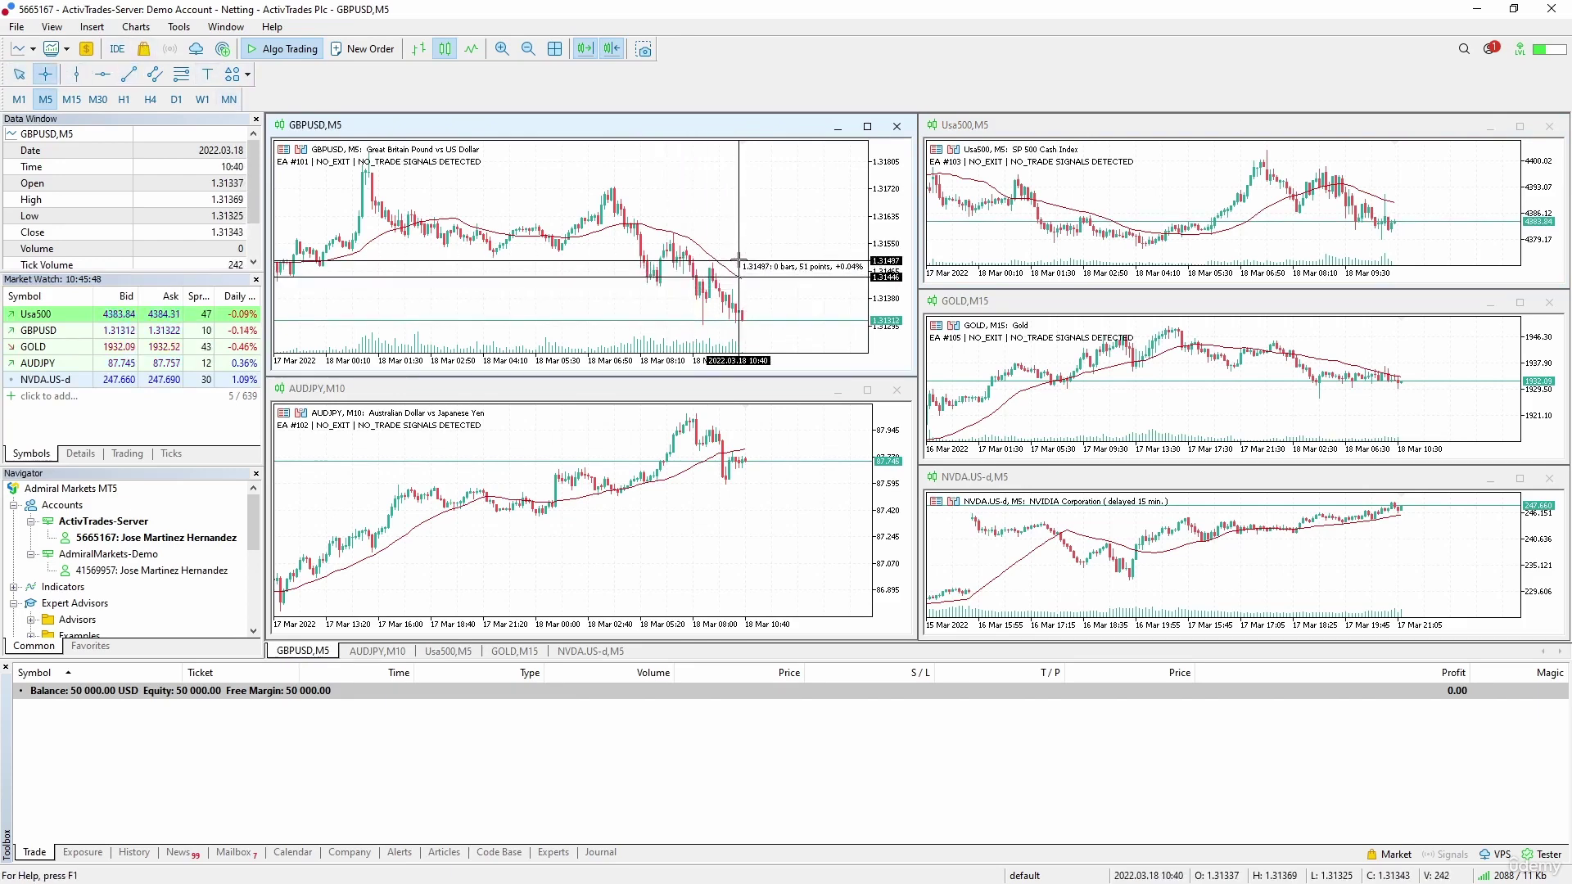
pyautogui.press('Escape')
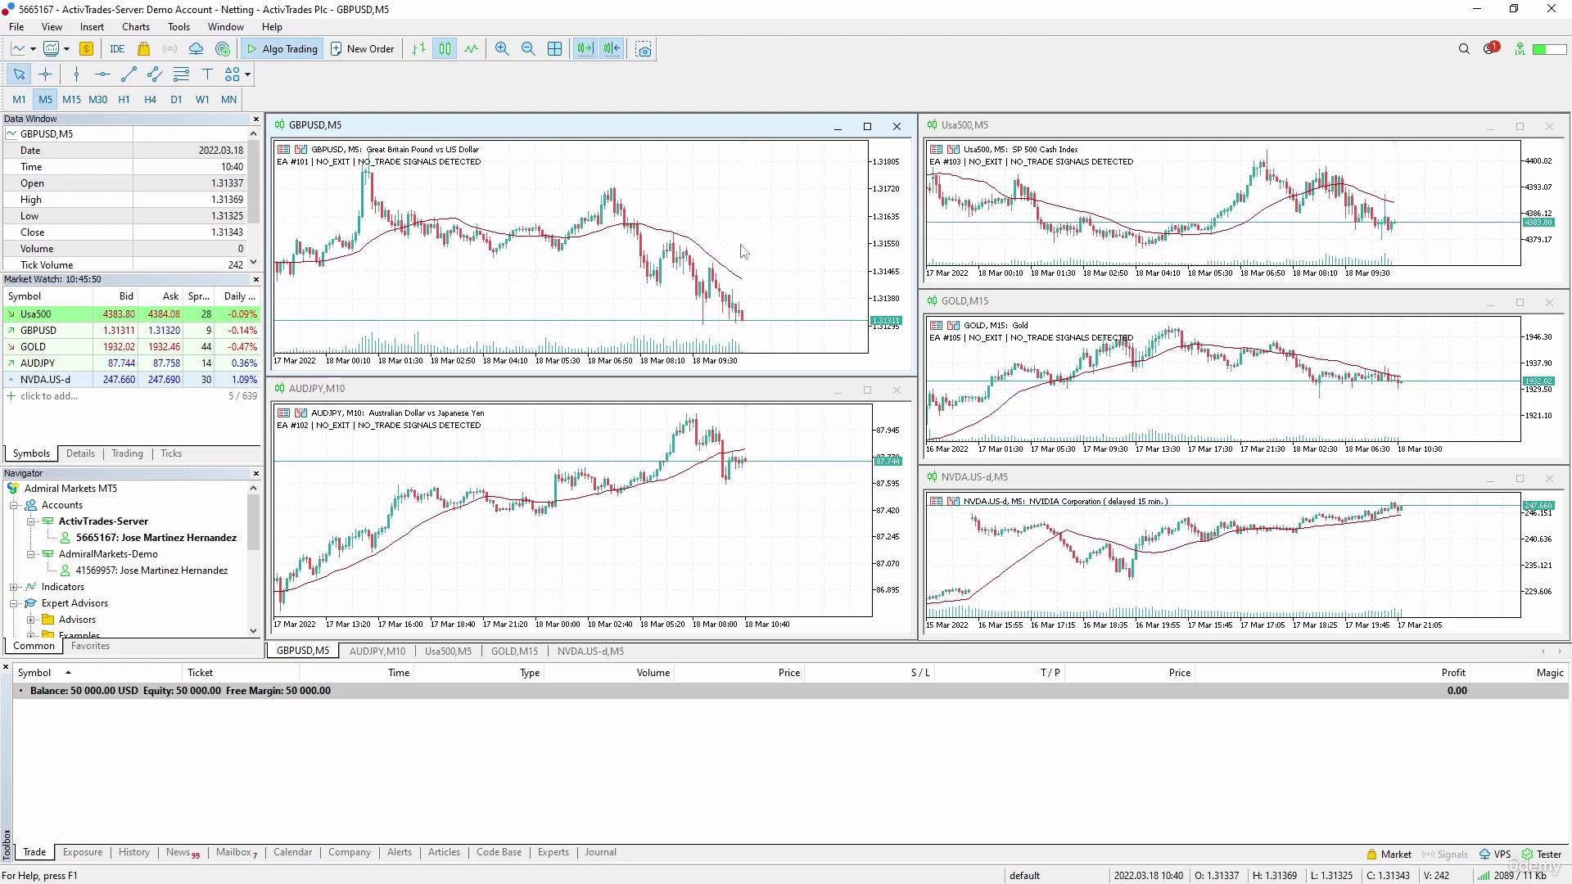
pyautogui.click(46, 76)
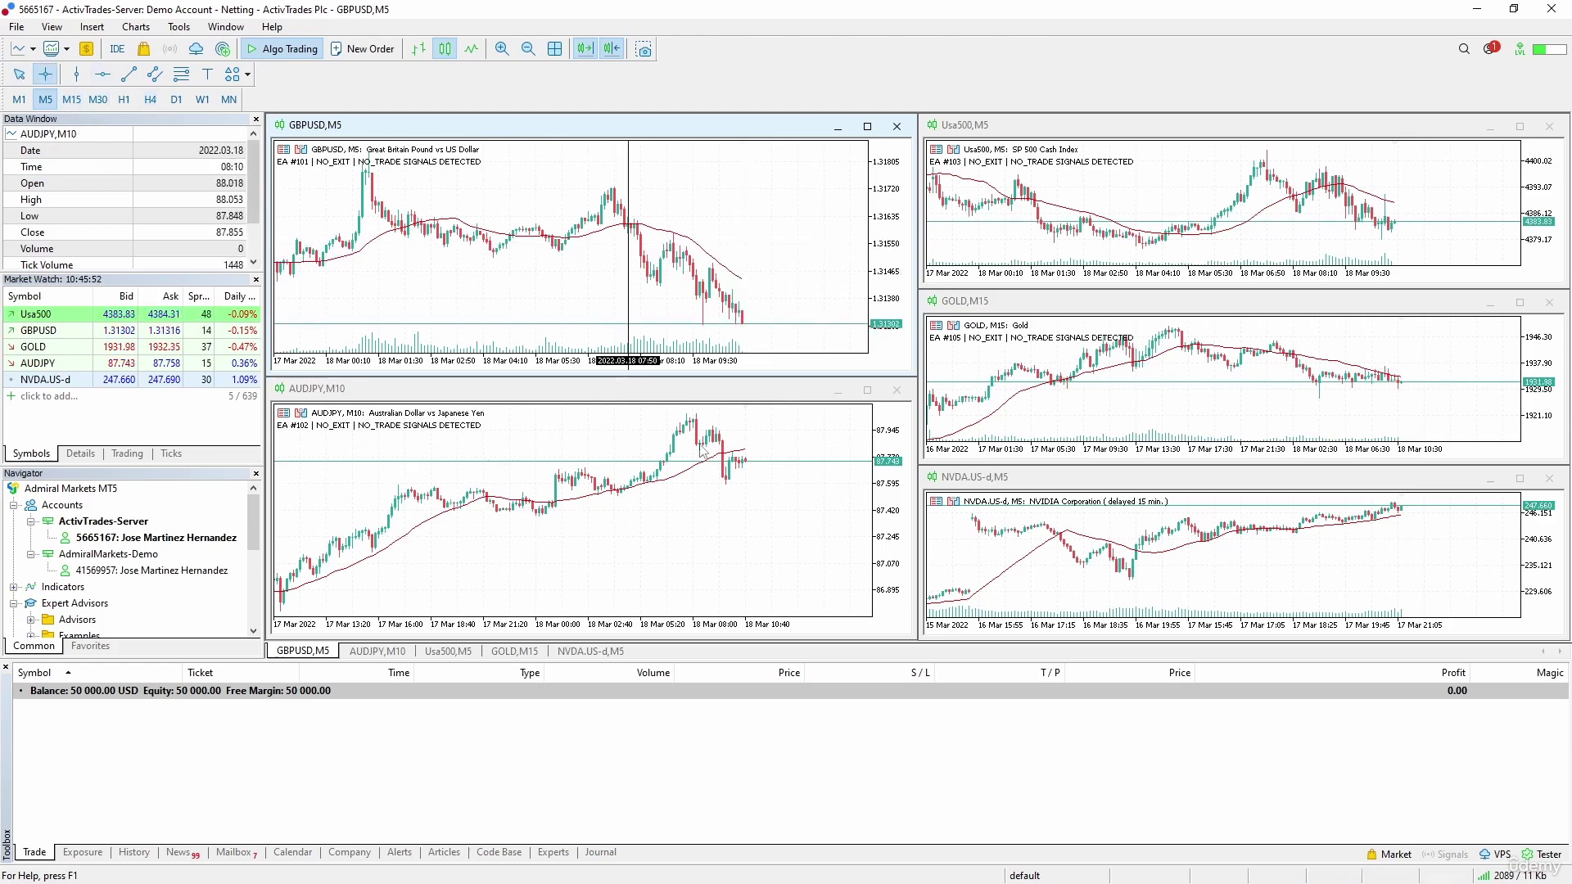
pyautogui.click(604, 394)
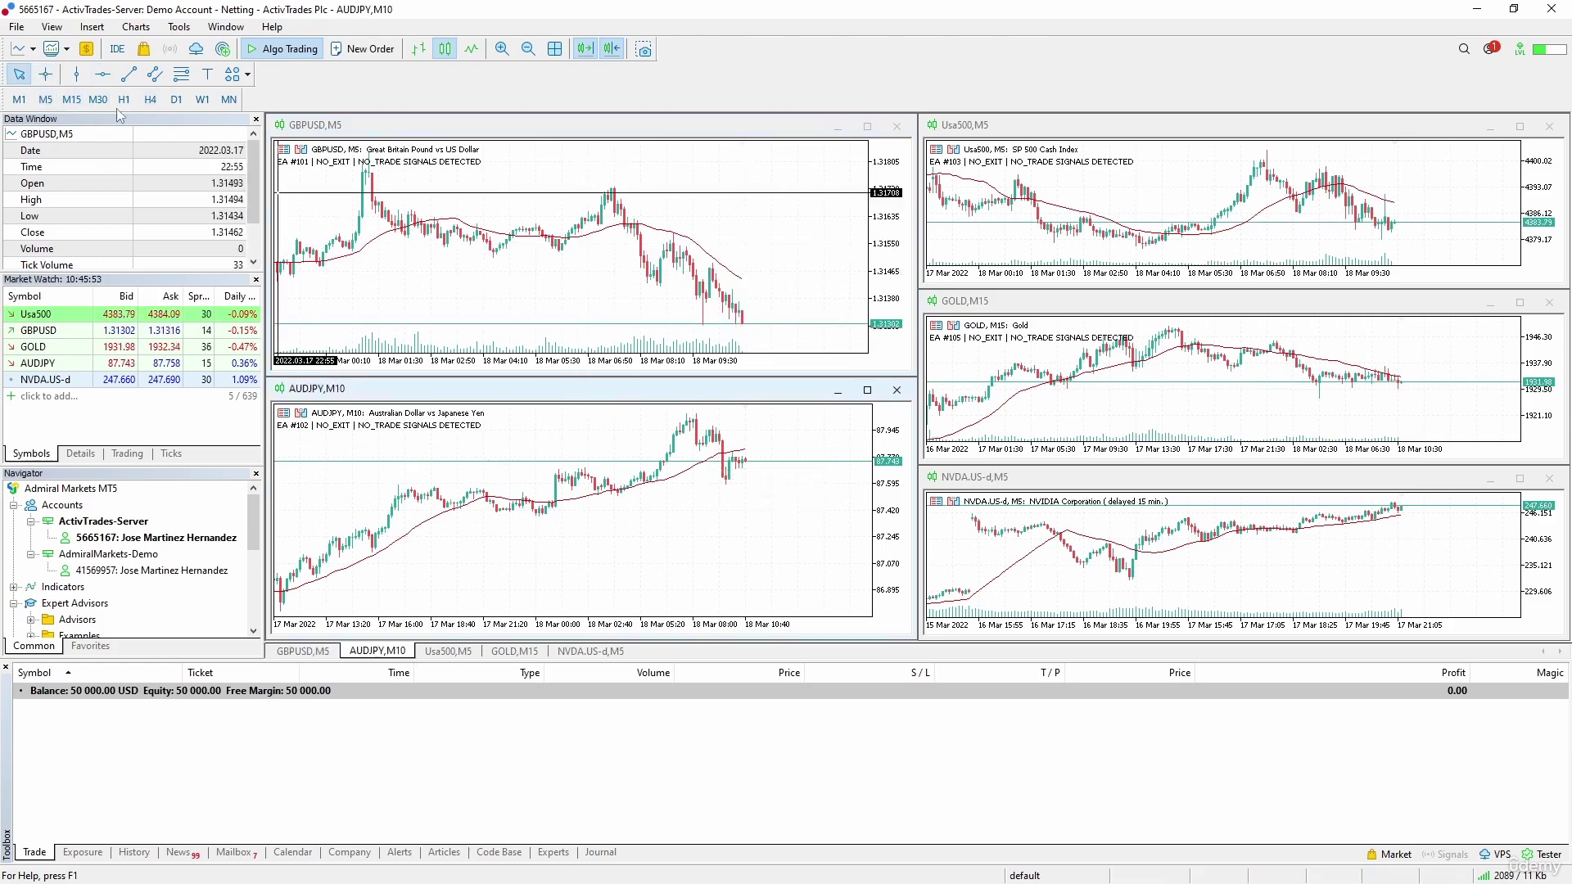
pyautogui.click(46, 75)
pyautogui.moveTo(696, 467); pyautogui.dragTo(700, 490)
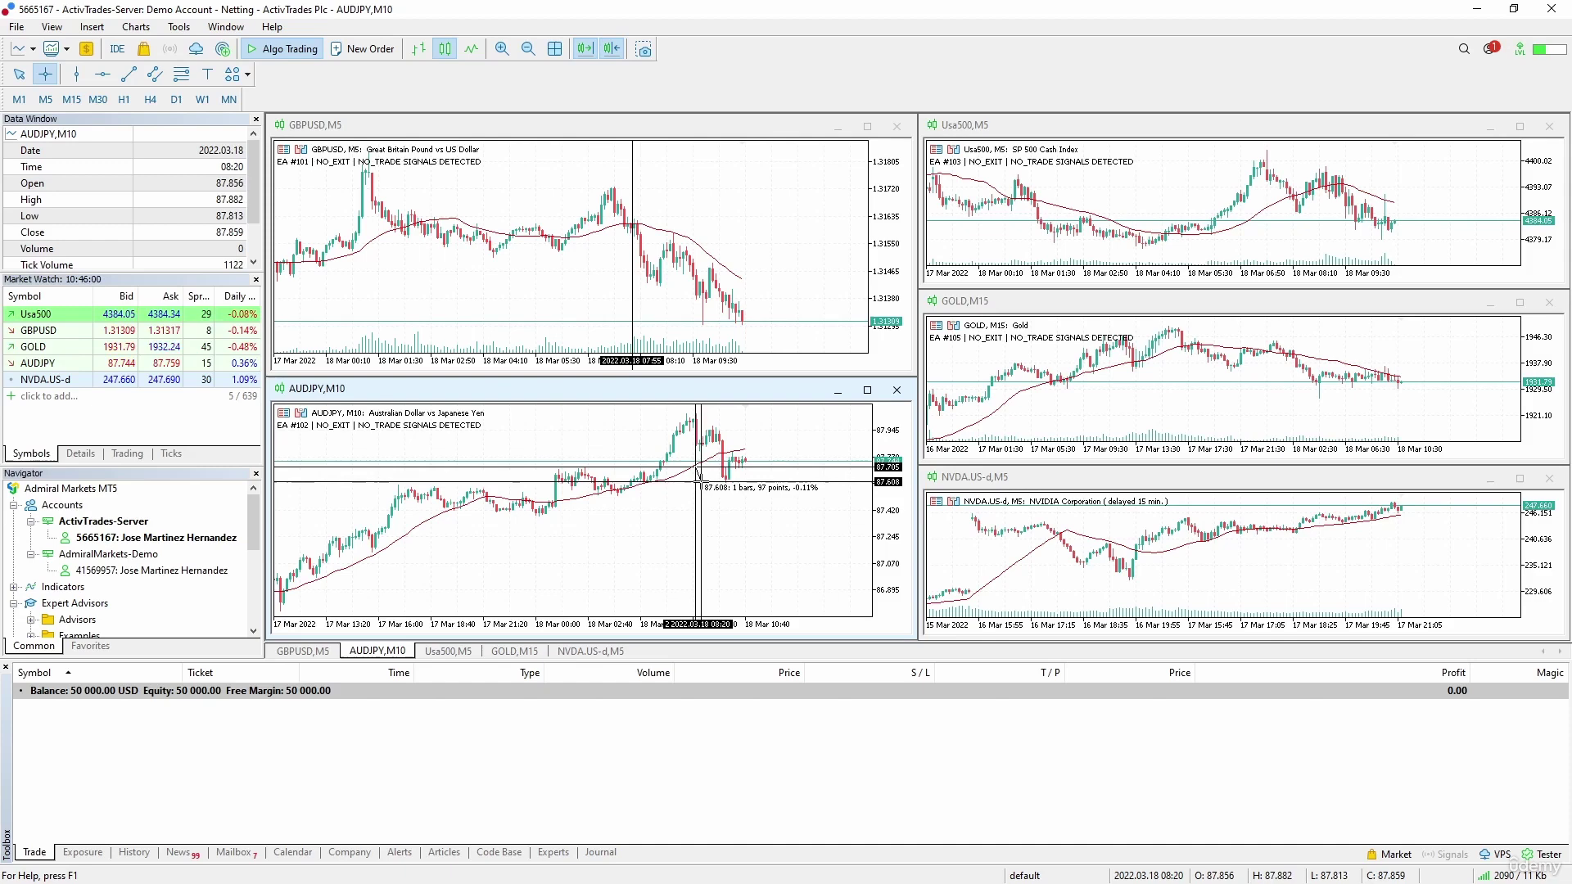
pyautogui.press('Escape')
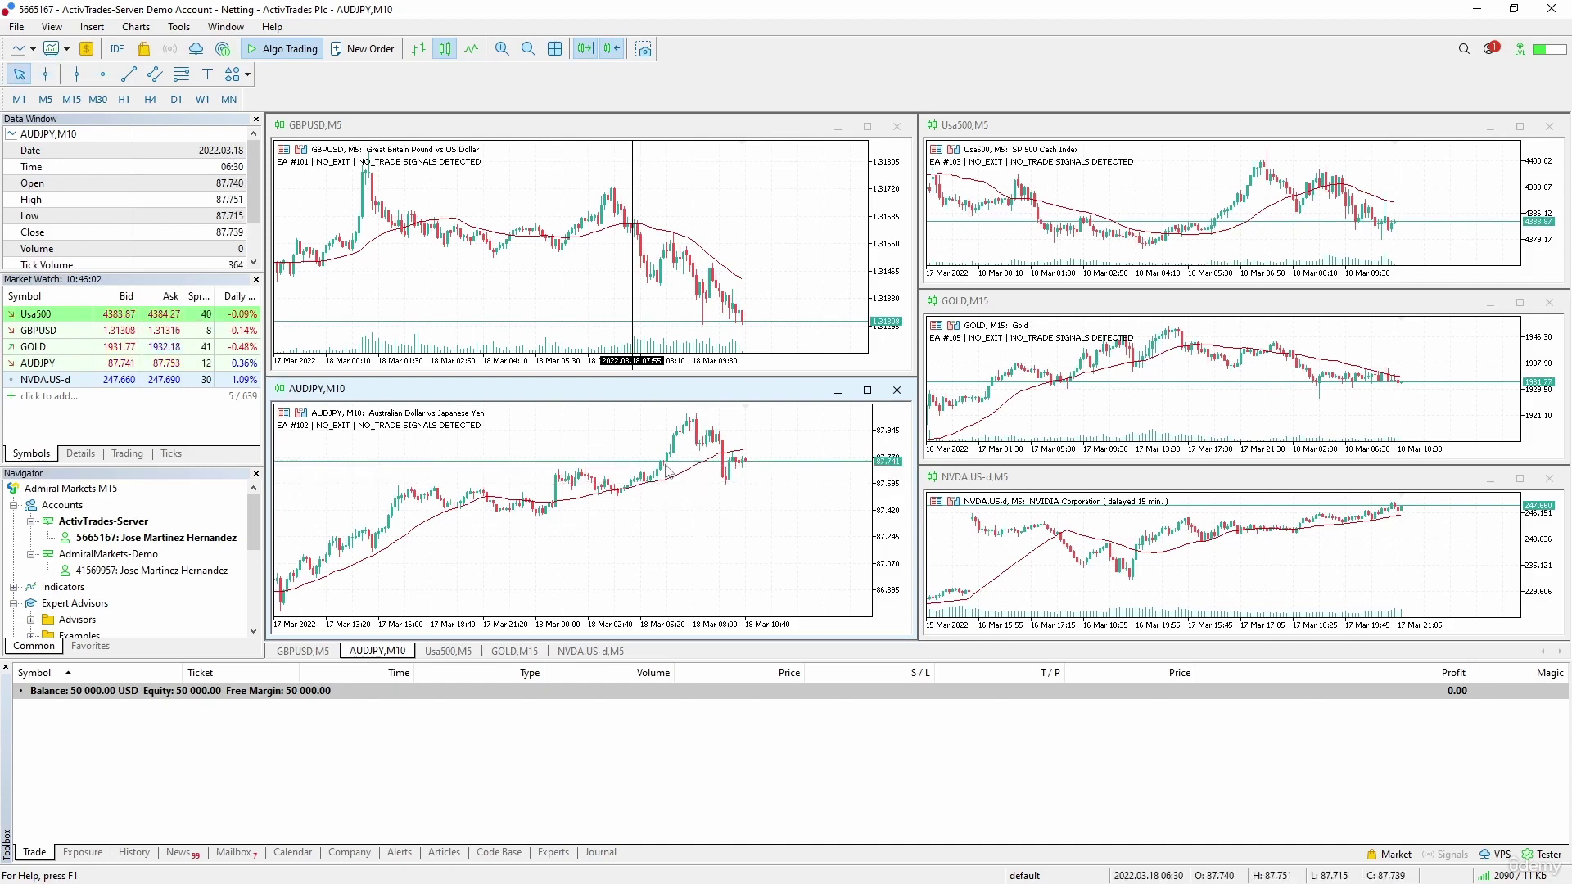
# - Attach the Simple Moving Average Netting EA to the GBPUSD chart and view its inputs
pyautogui.click(632, 245)
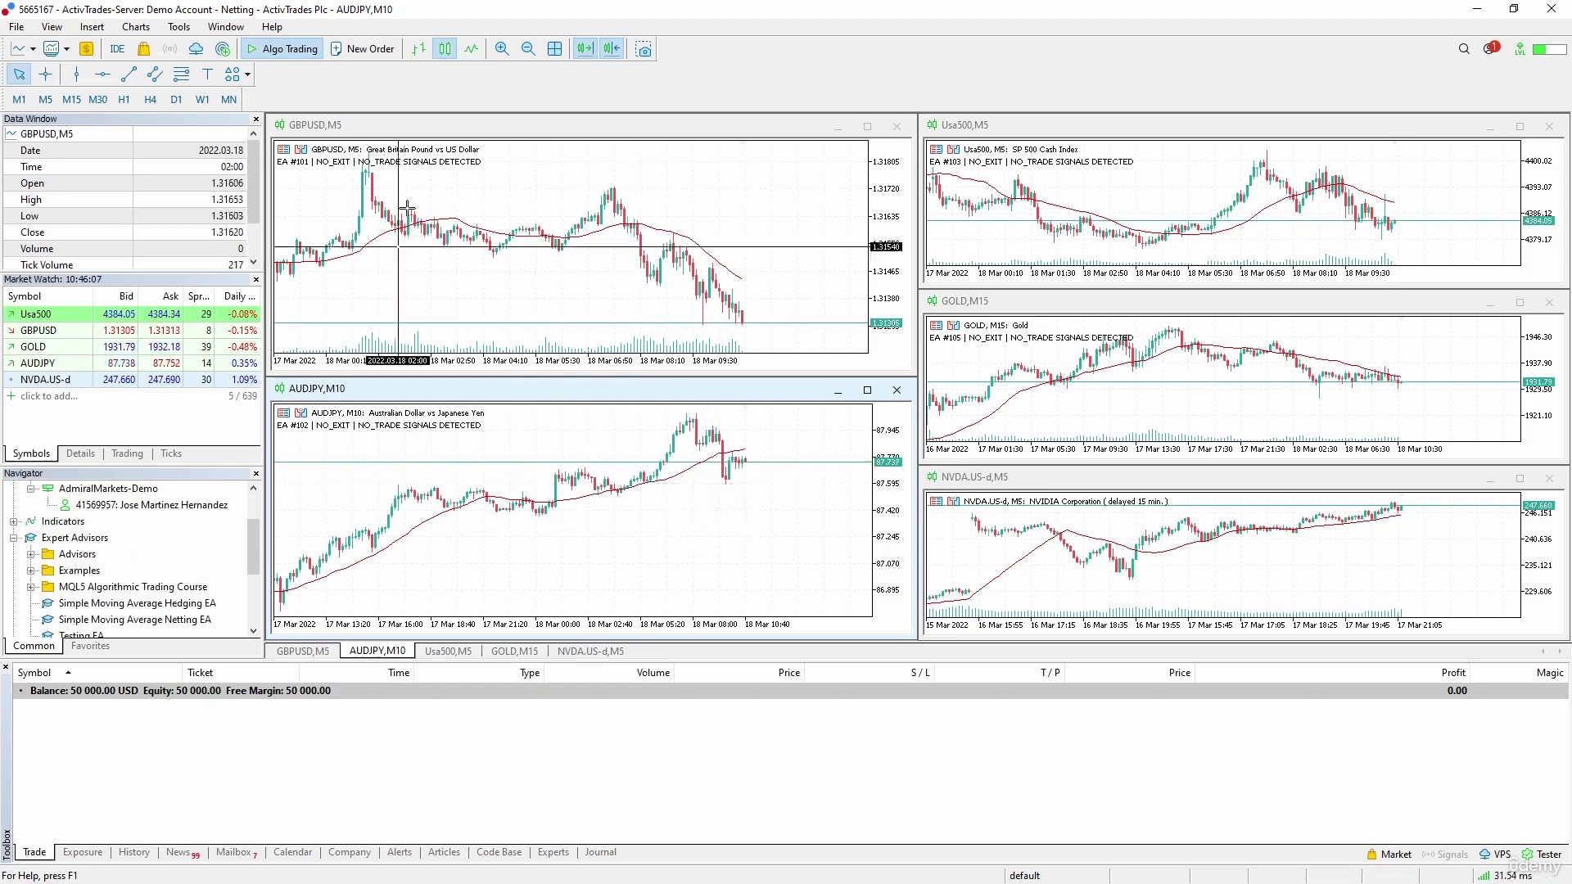
pyautogui.scroll(-2, 145, 577)
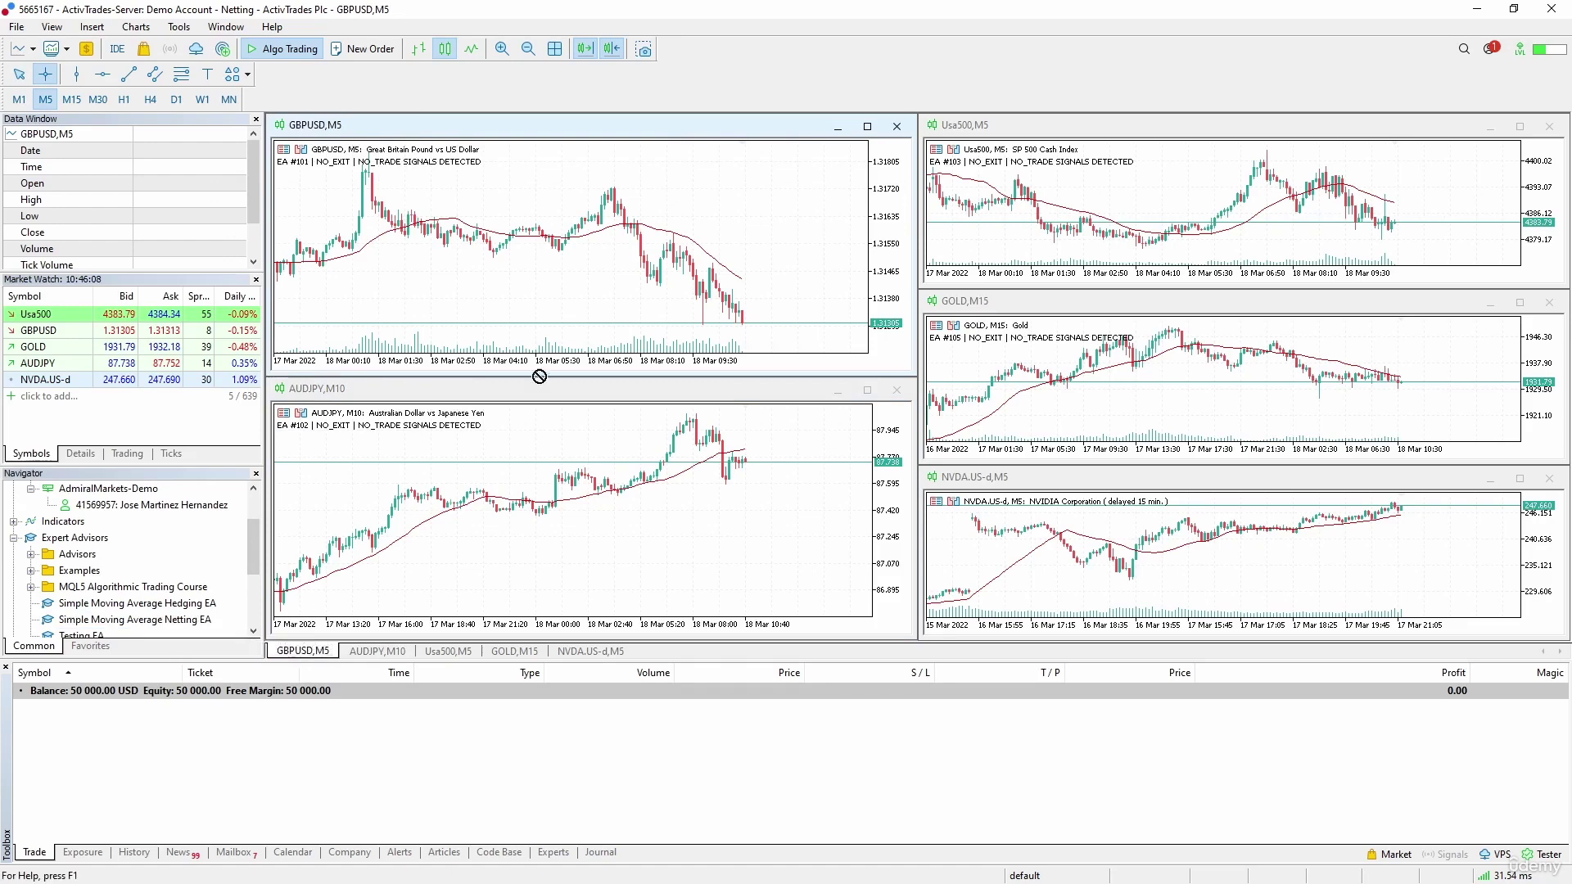
pyautogui.moveTo(136, 620); pyautogui.dragTo(558, 254)
pyautogui.click(617, 402)
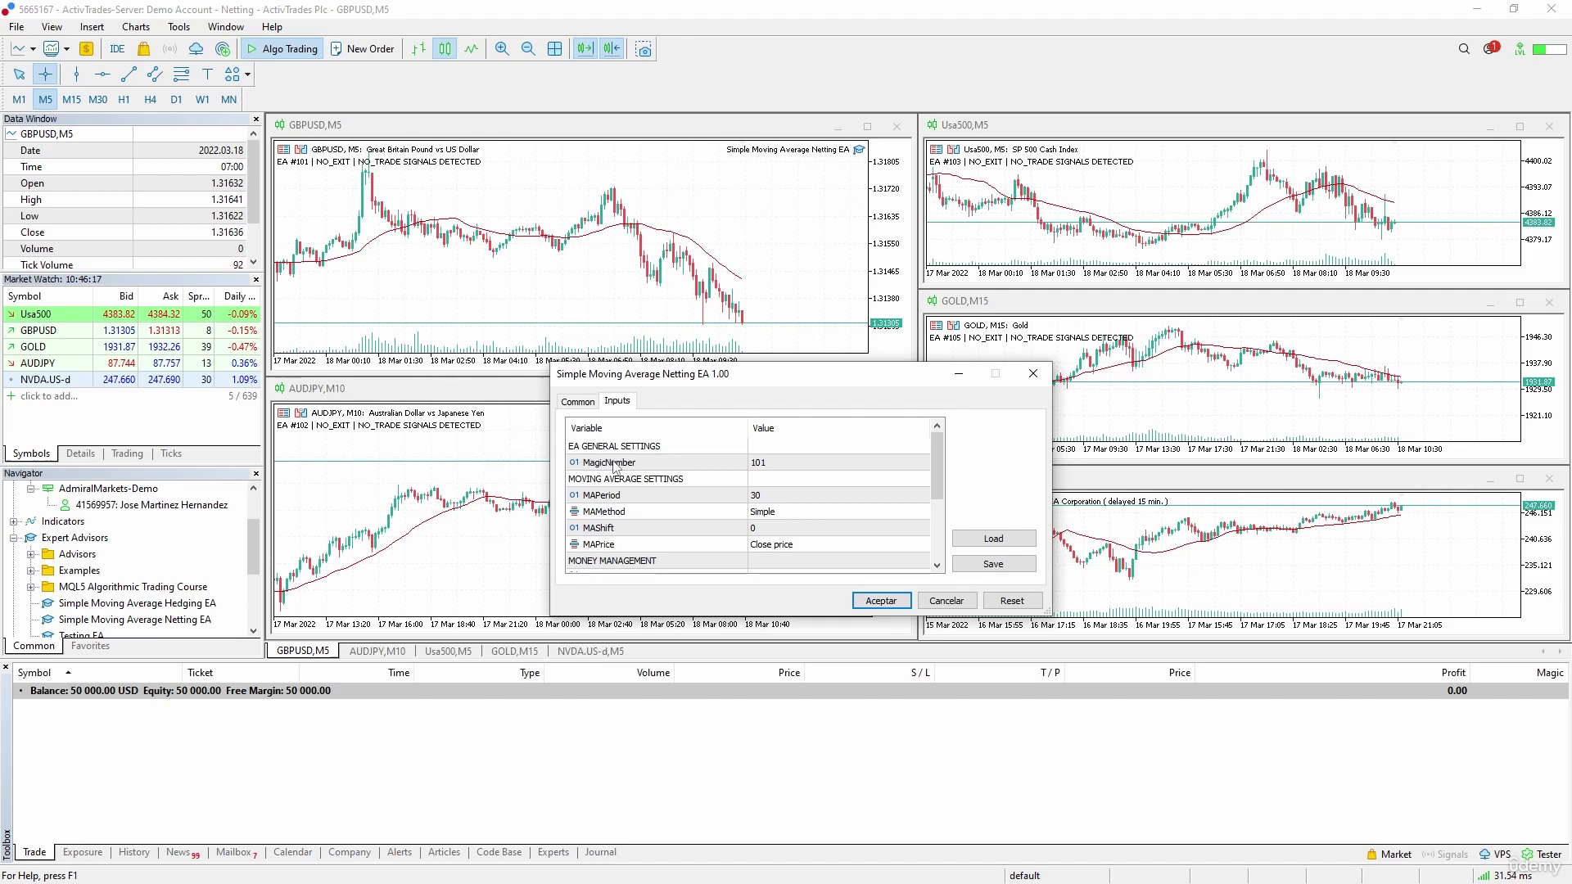
# - Give the GBPUSD Netting EA FixedVolume 0.5 and SLFixedPointsMA 100, and apply it
pyautogui.click(637, 464)
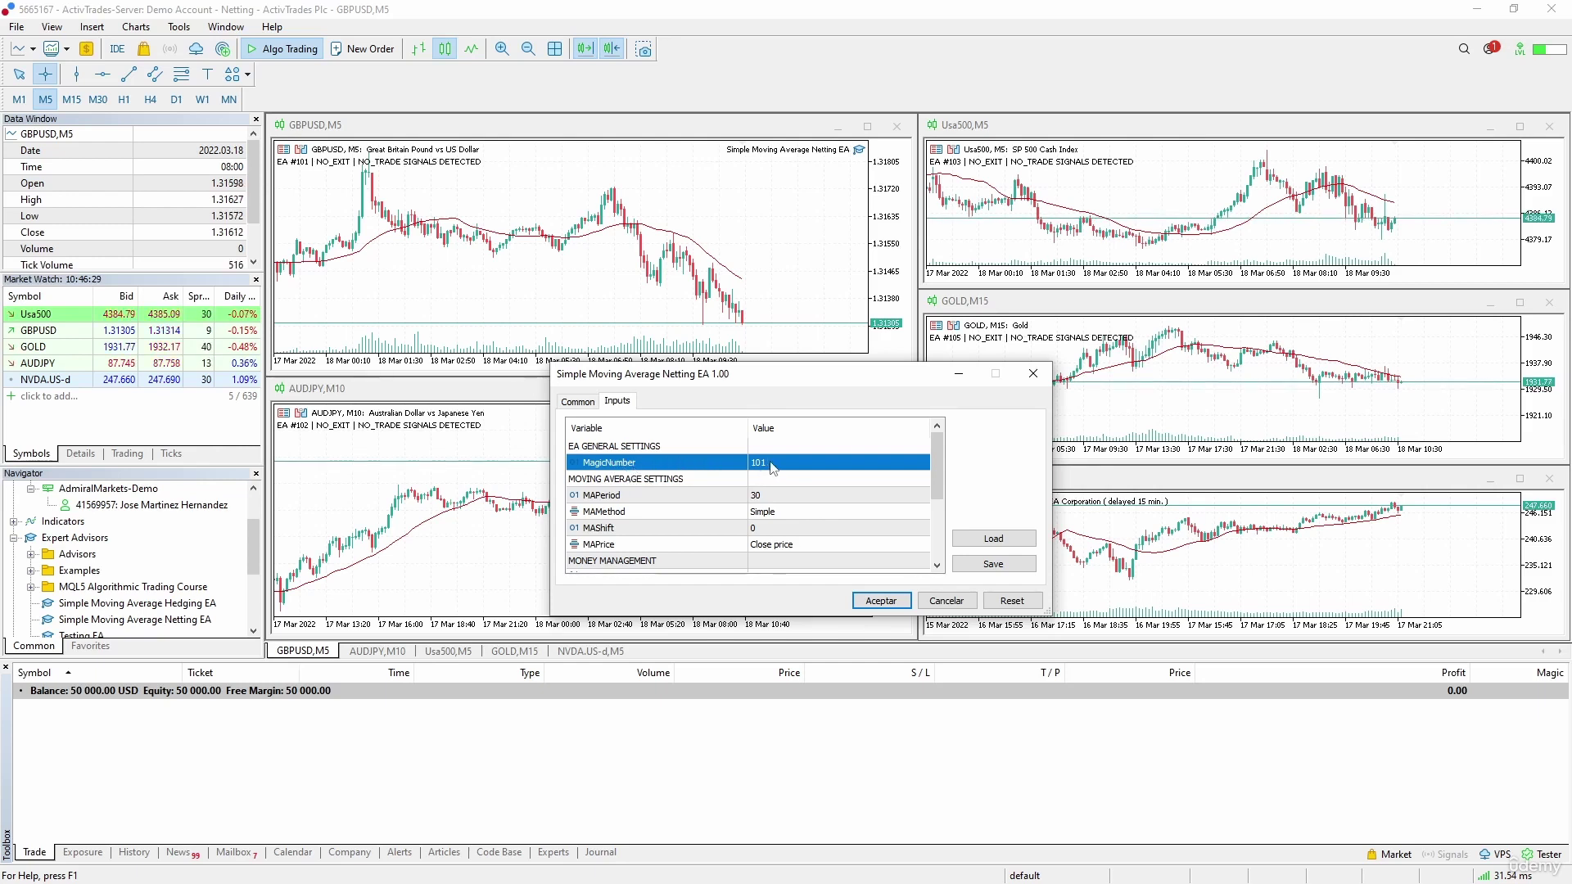
pyautogui.click(745, 480)
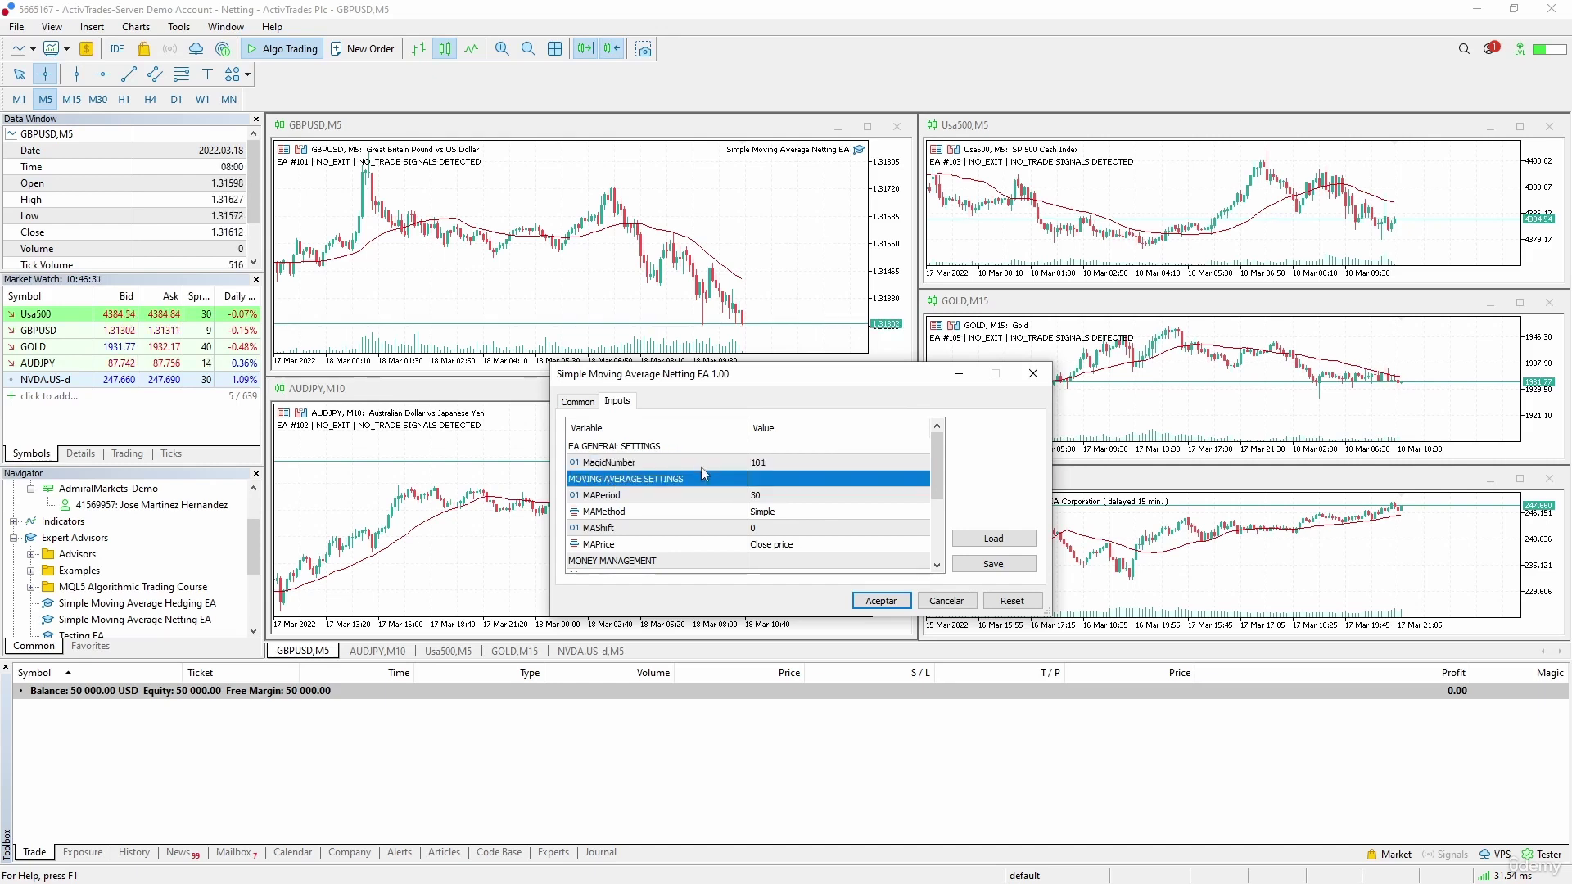
pyautogui.scroll(-4, 704, 474)
pyautogui.scroll(-2, 718, 471)
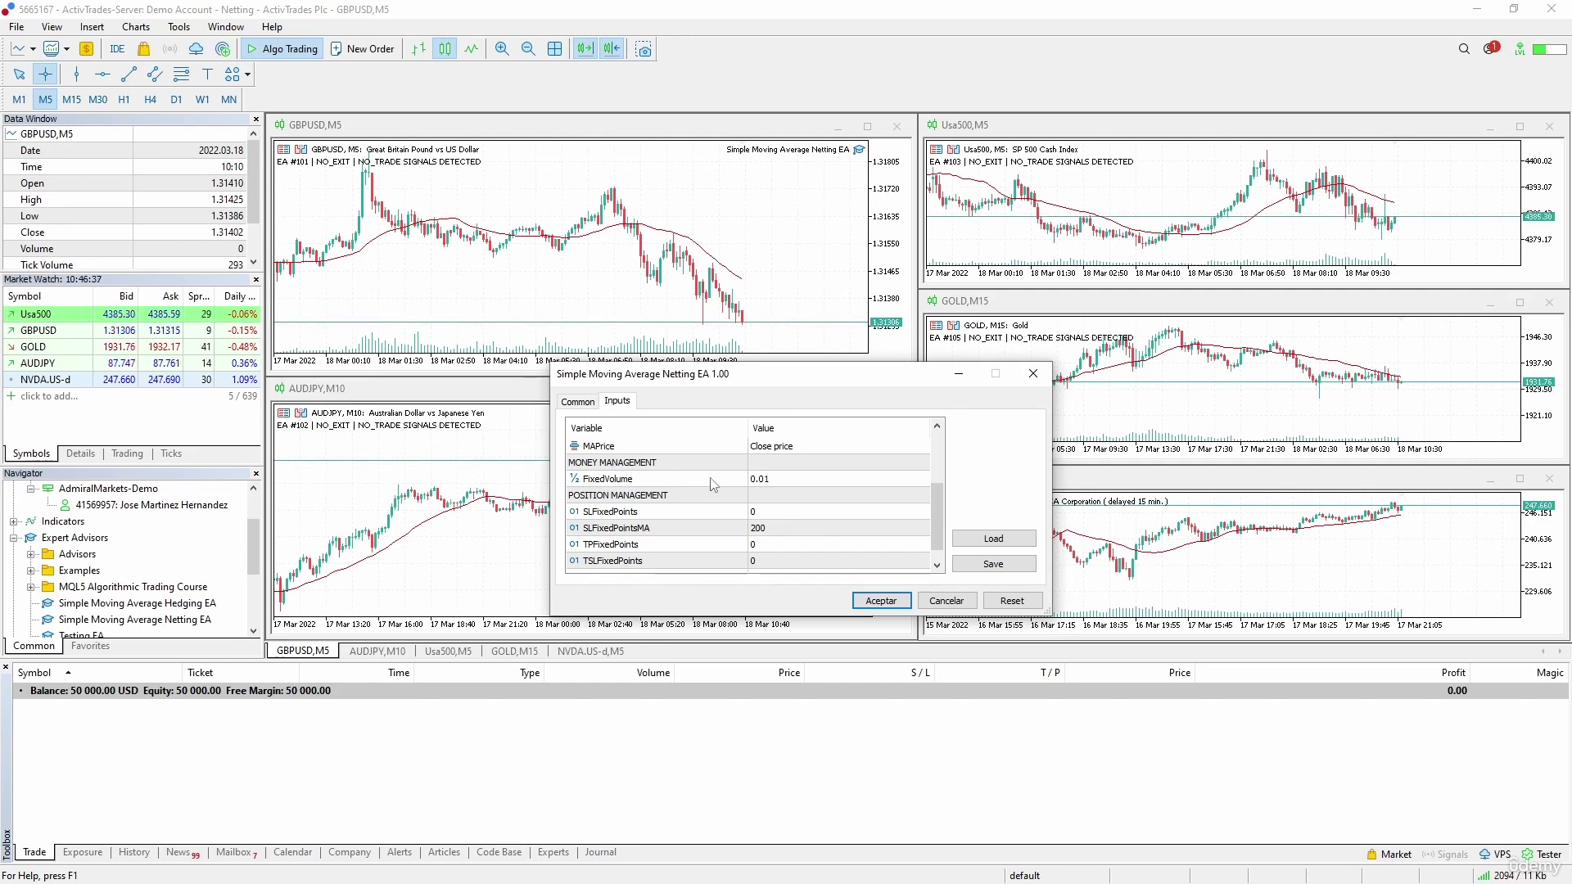
pyautogui.doubleClick(791, 482)
pyautogui.moveTo(791, 479); pyautogui.dragTo(776, 479)
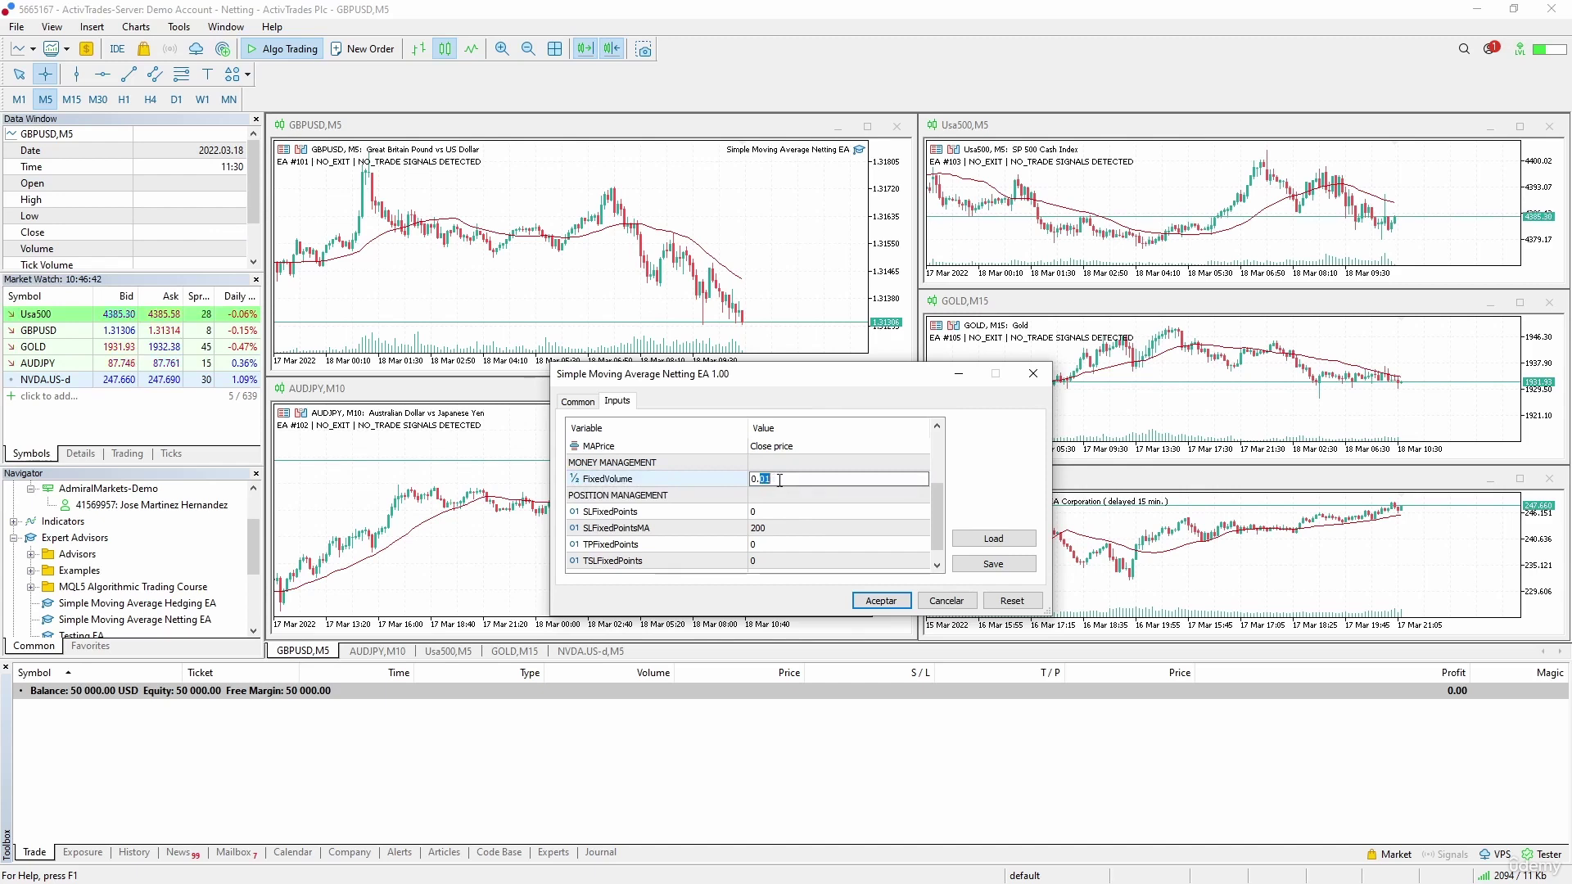
pyautogui.write('0.5')
pyautogui.press('Return')
pyautogui.doubleClick(764, 530)
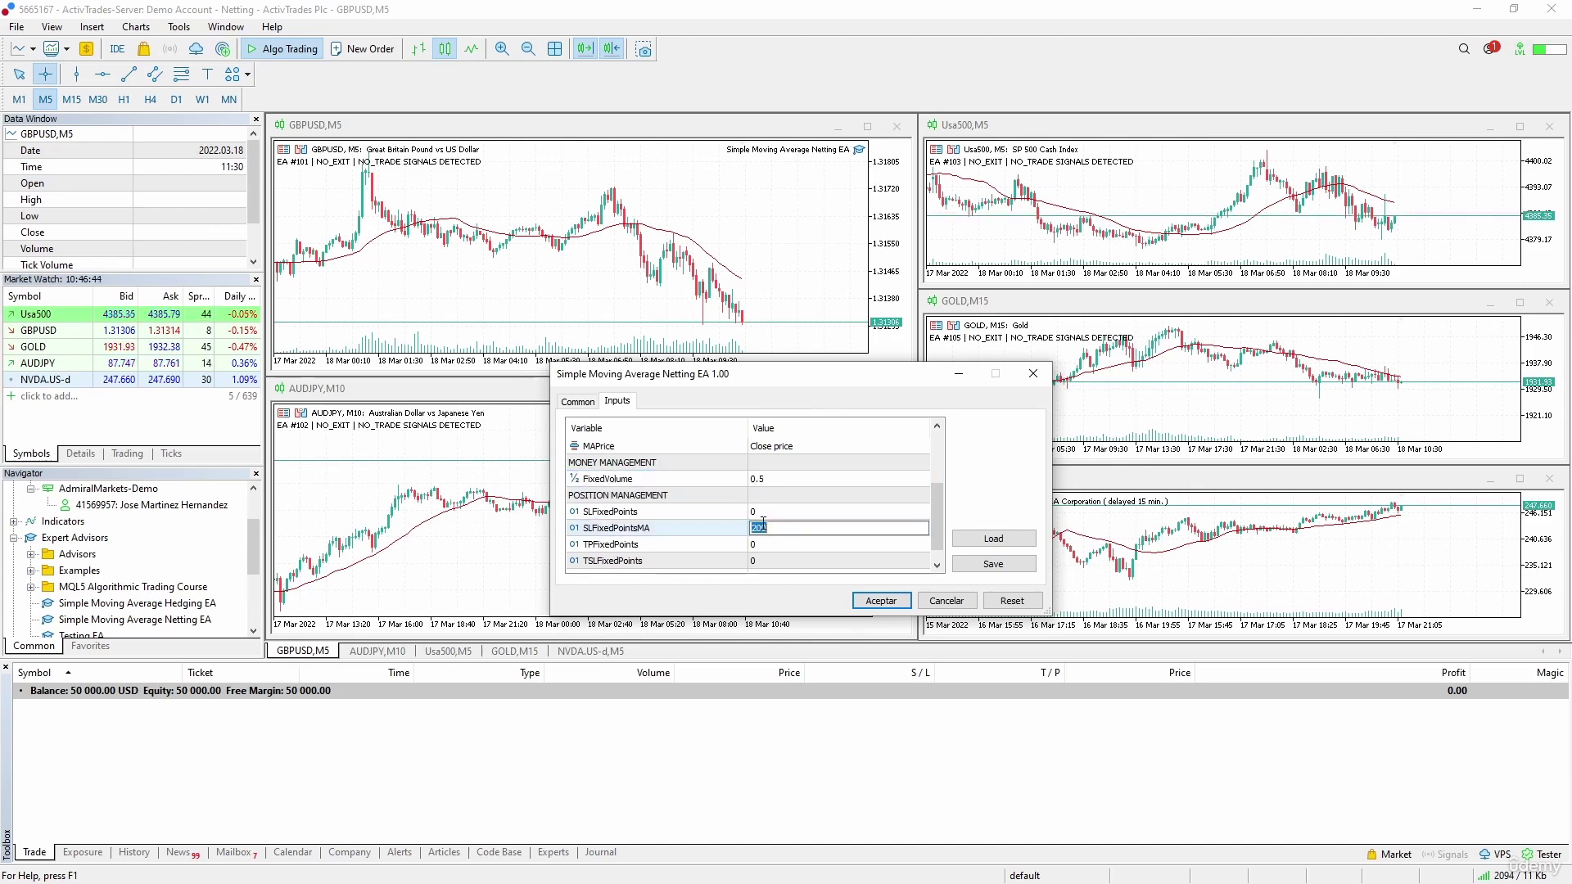
pyautogui.write('1')
pyautogui.press('Return')
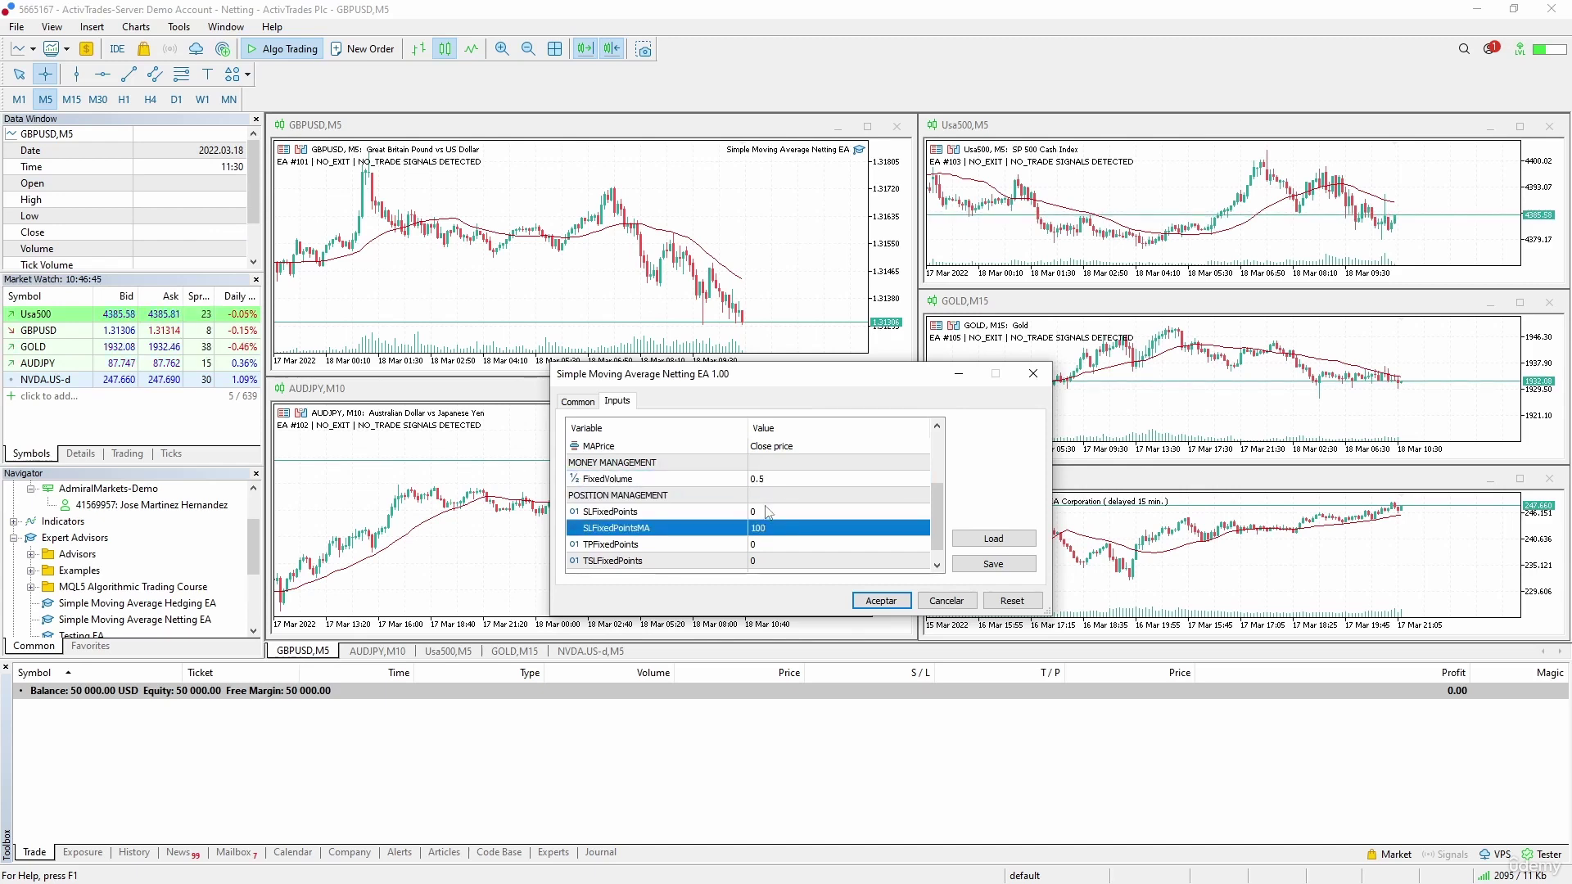
pyautogui.scroll(4, 774, 510)
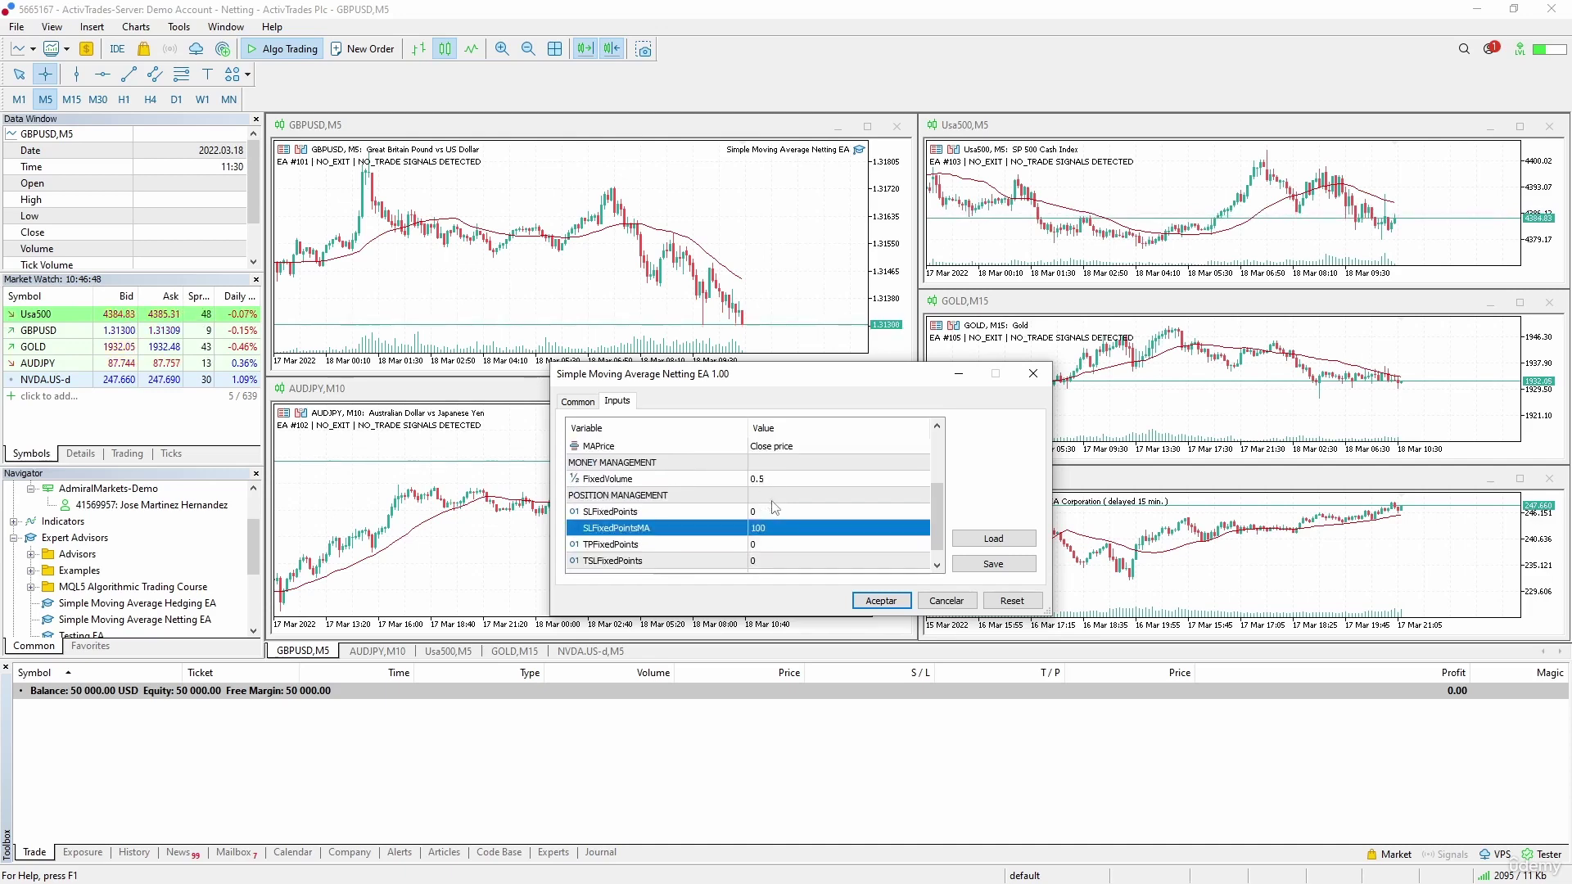
pyautogui.click(881, 601)
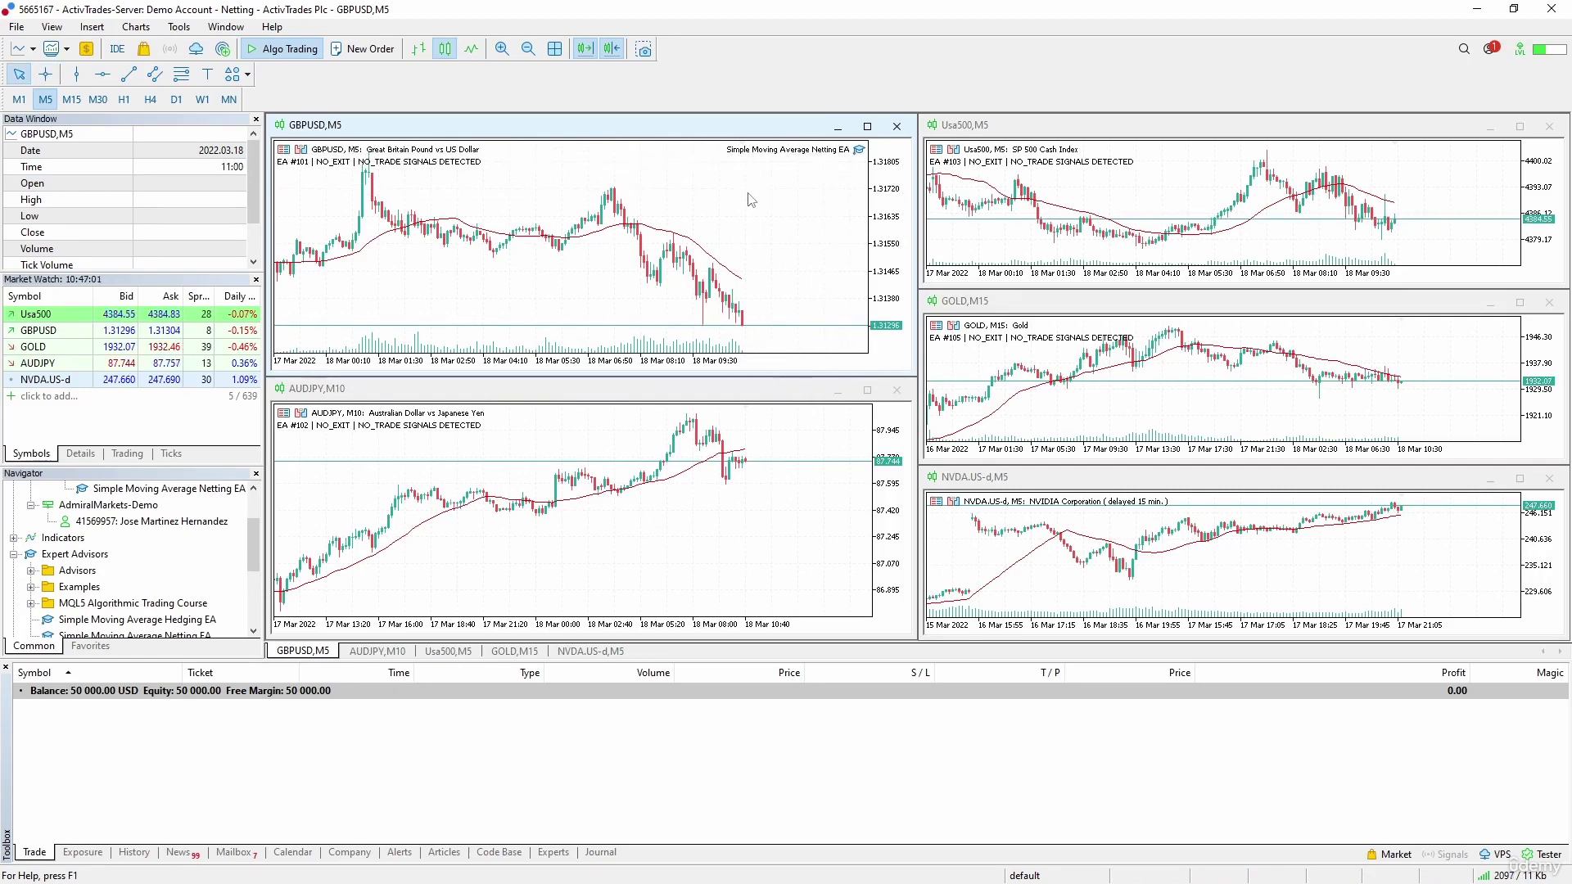
pyautogui.click(517, 388)
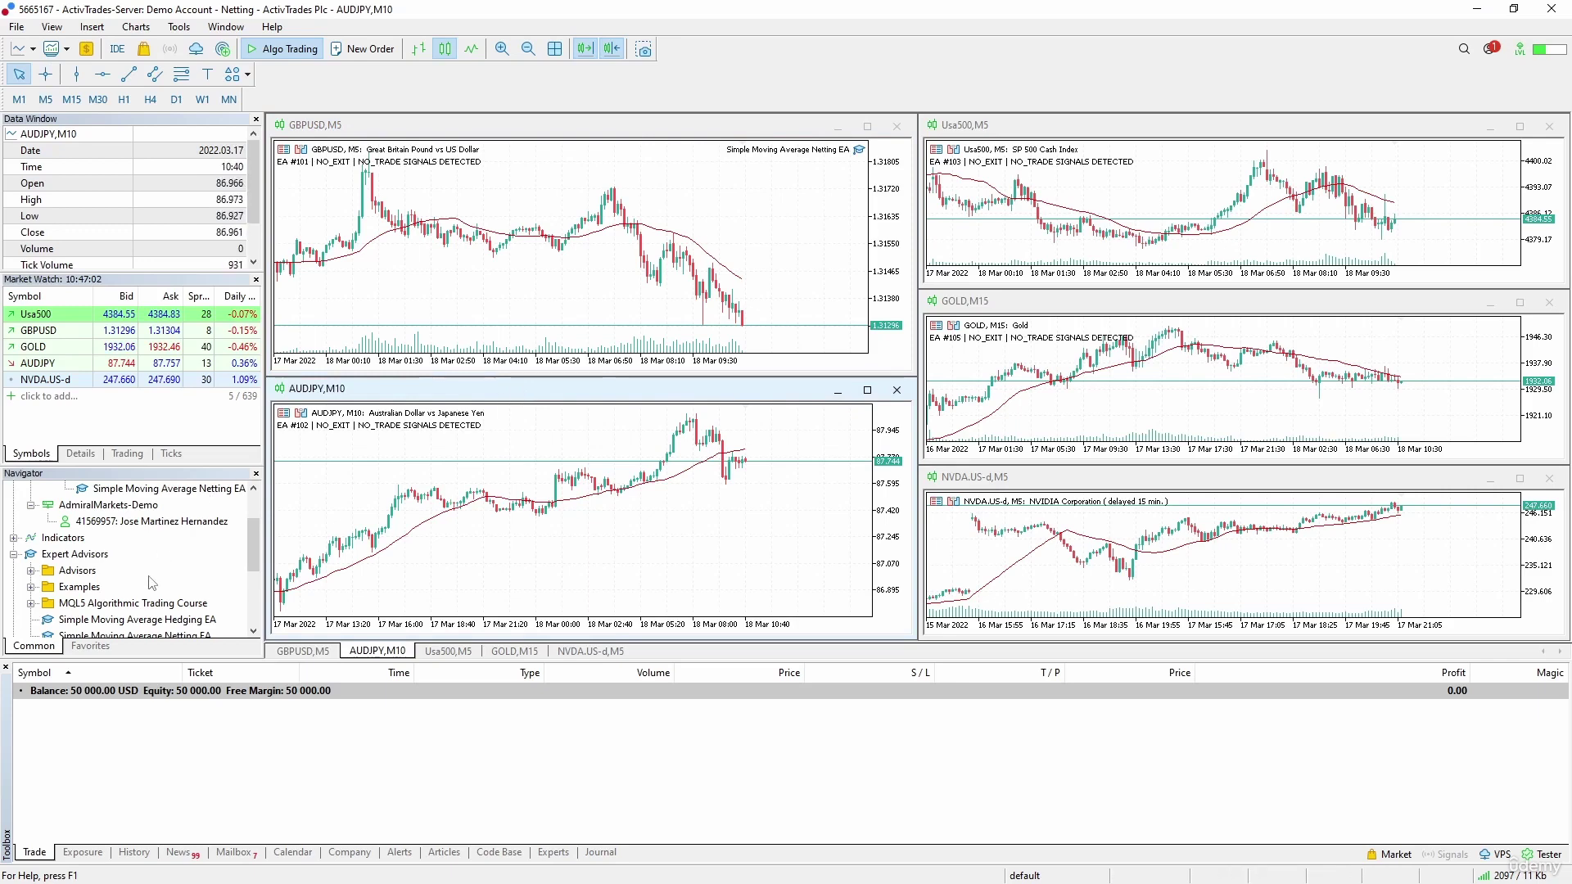
pyautogui.scroll(-1, 146, 557)
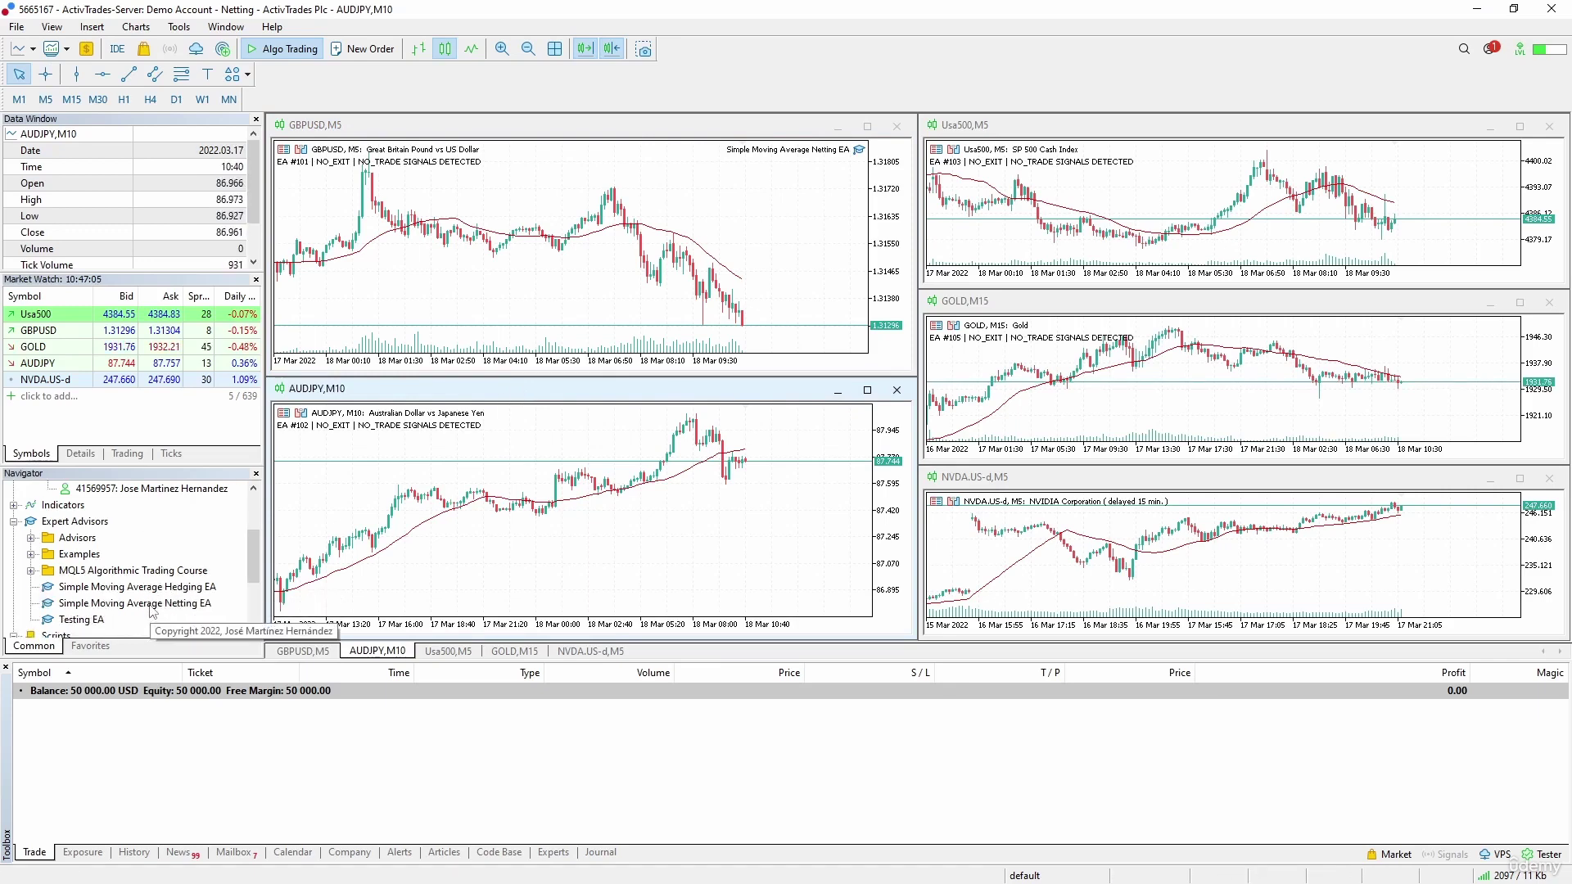
# - Attach the Netting EA to AUDJPY with FixedVolume 0.5 and SLFixedPointsMA 100
pyautogui.moveTo(136, 603); pyautogui.dragTo(535, 567)
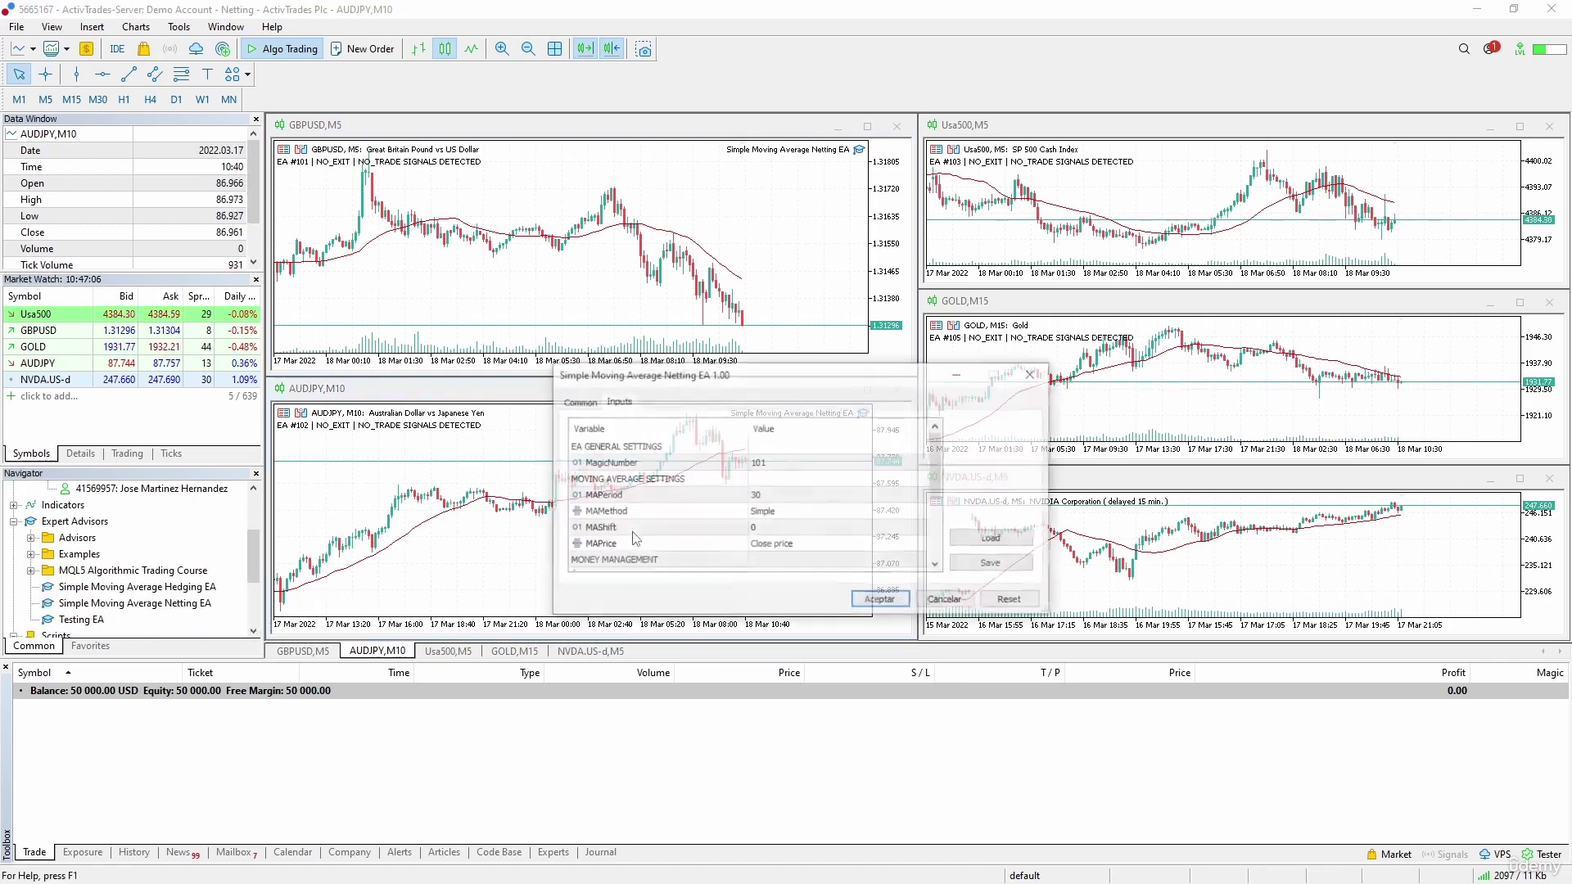
pyautogui.scroll(-1, 775, 498)
pyautogui.doubleClick(768, 511)
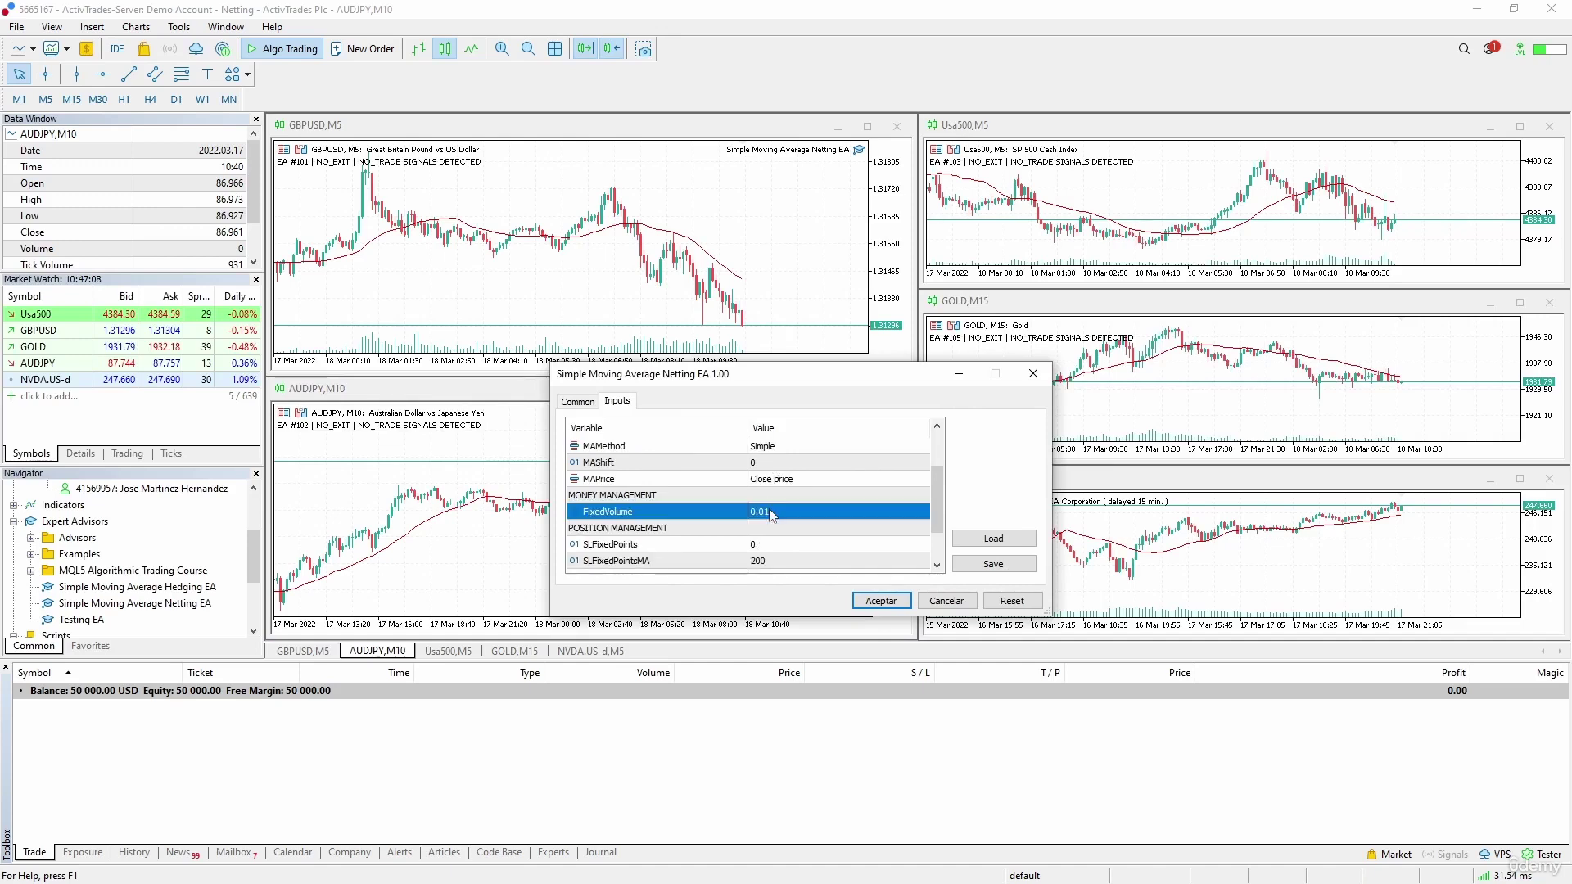
pyautogui.moveTo(776, 513); pyautogui.dragTo(763, 514)
pyautogui.write('0.5')
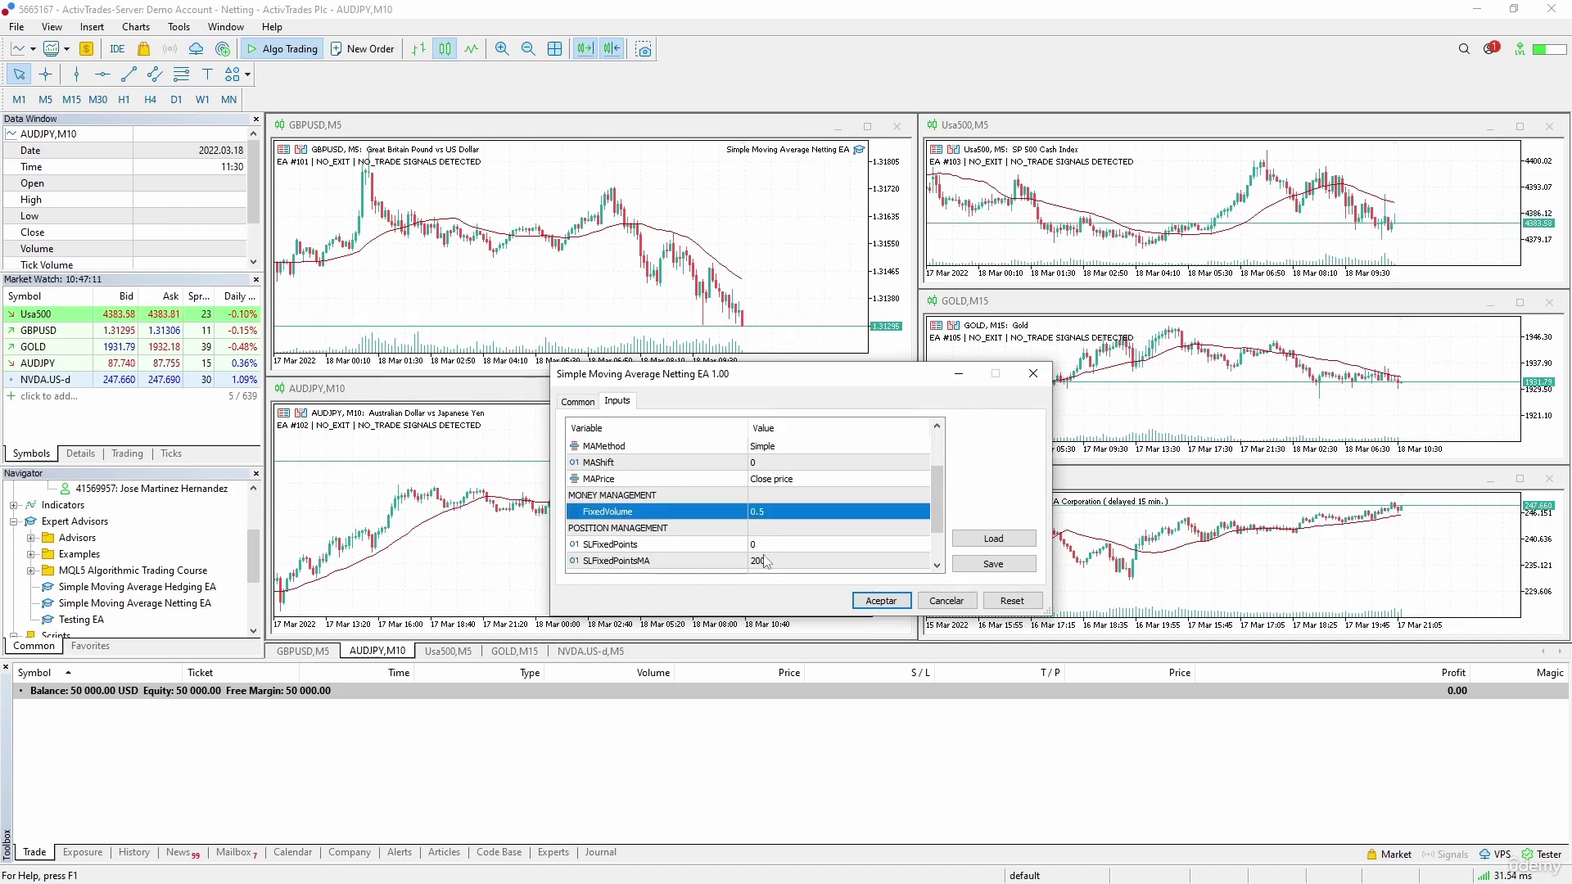
pyautogui.doubleClick(761, 561)
pyautogui.write('100')
pyautogui.press('Return')
pyautogui.scroll(-1, 784, 532)
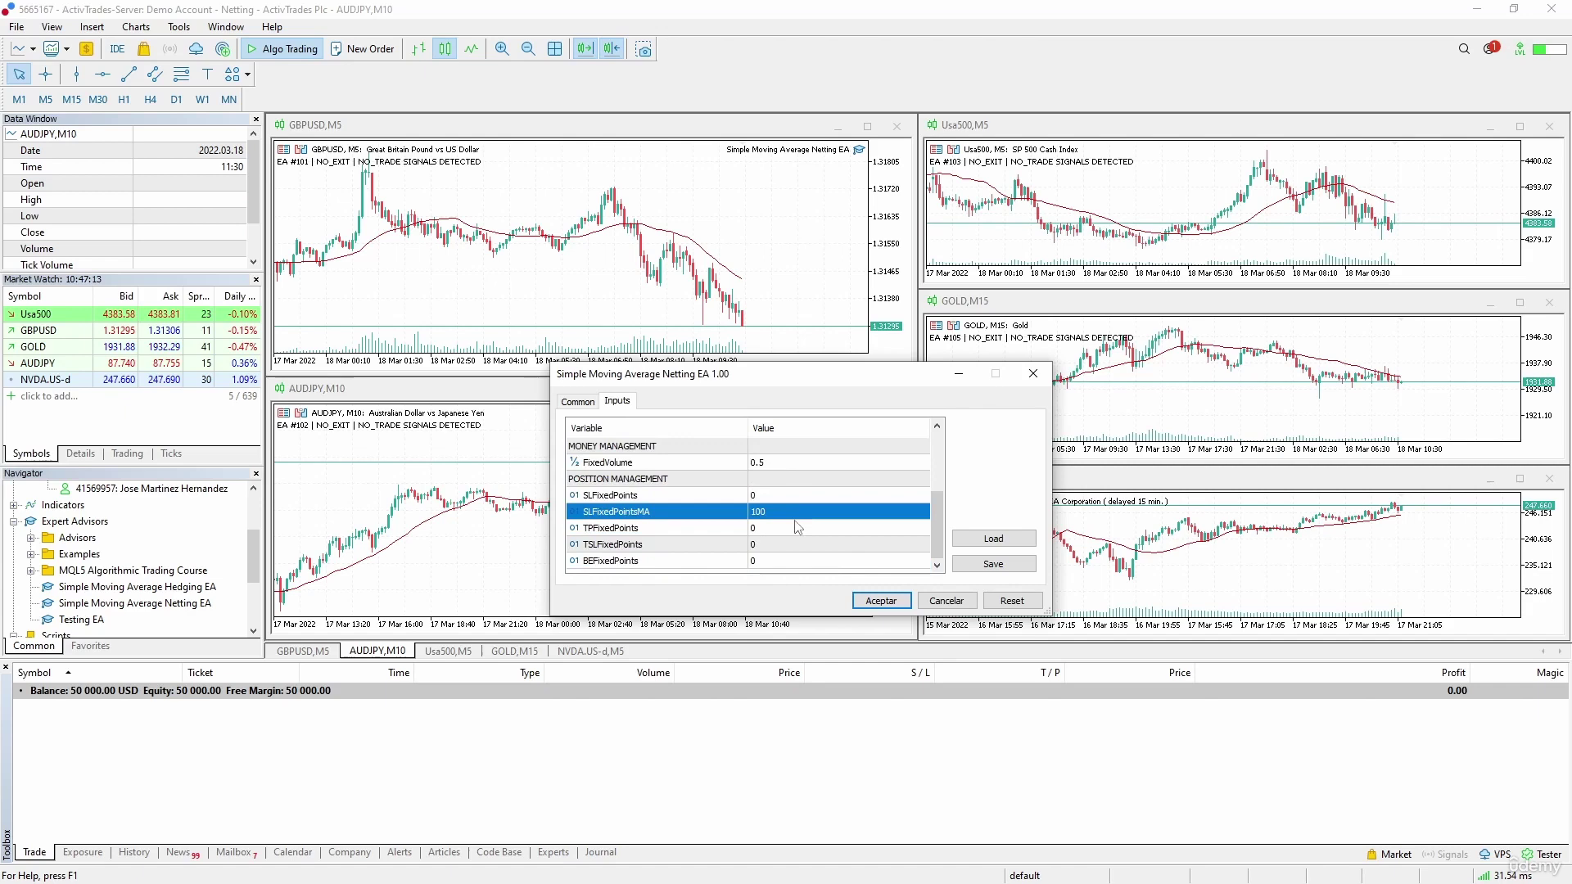
pyautogui.press('Return')
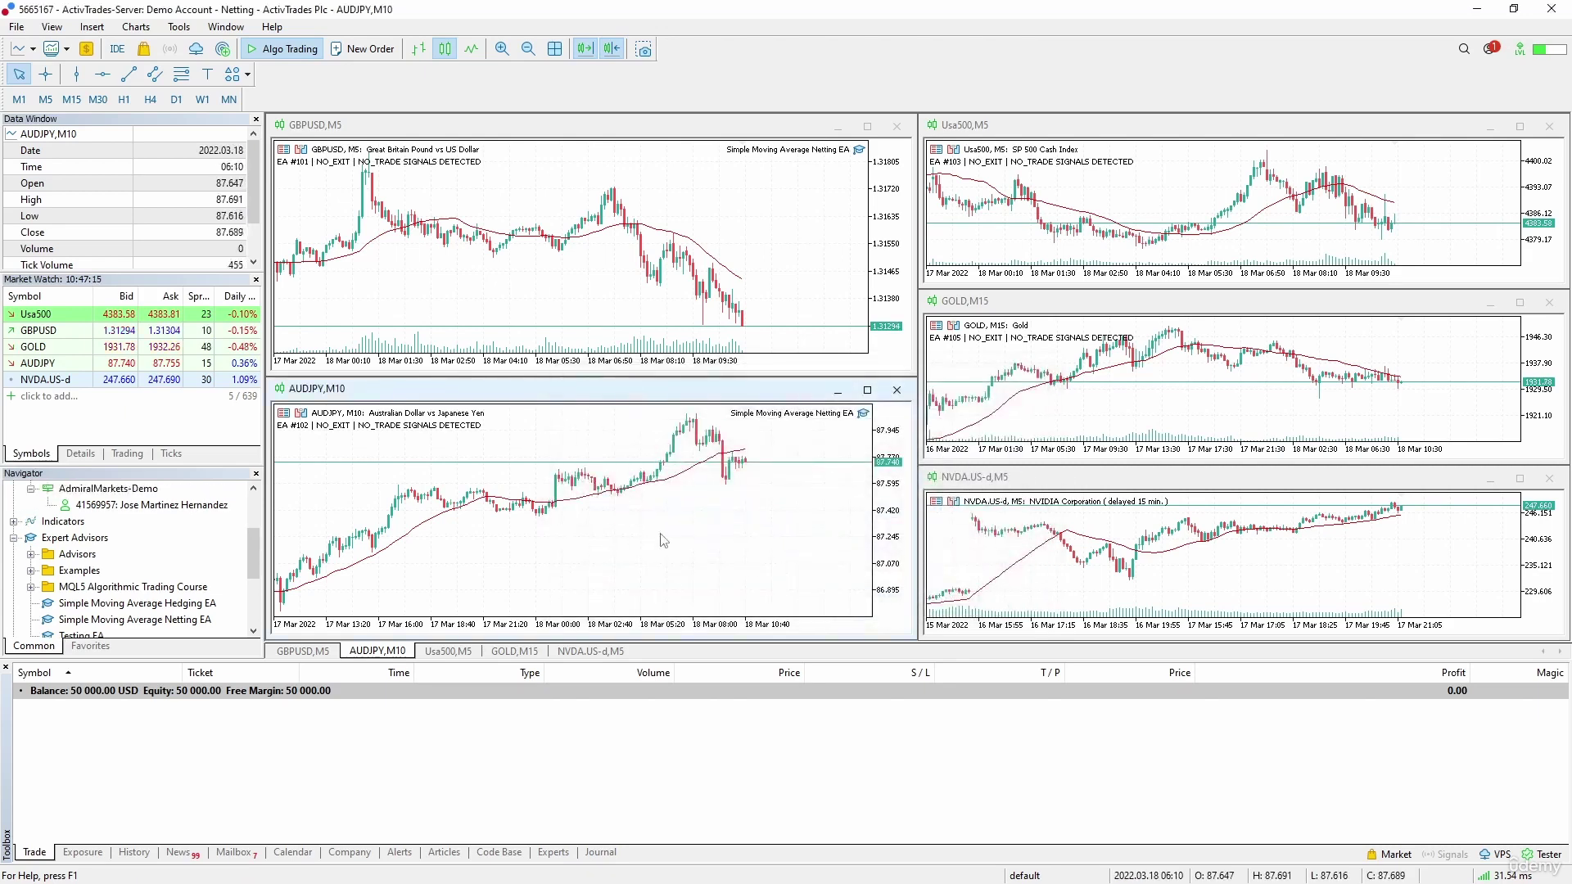
# - Measure a distance on Usa500, then attach the EA with 0.5 lots and a 500-point stop
pyautogui.click(1076, 133)
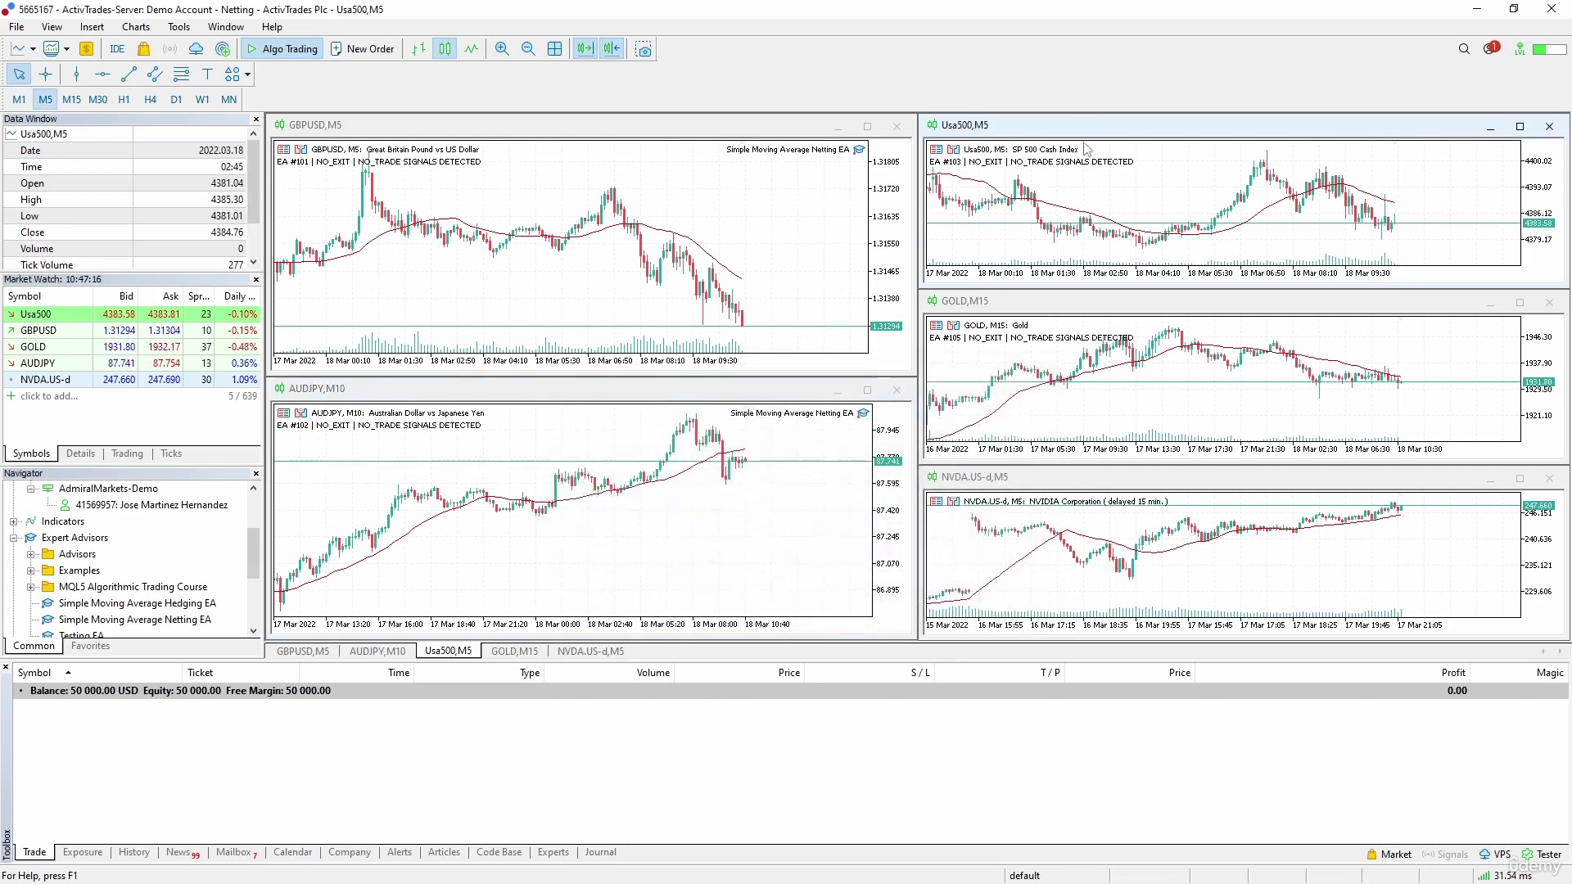
pyautogui.click(45, 75)
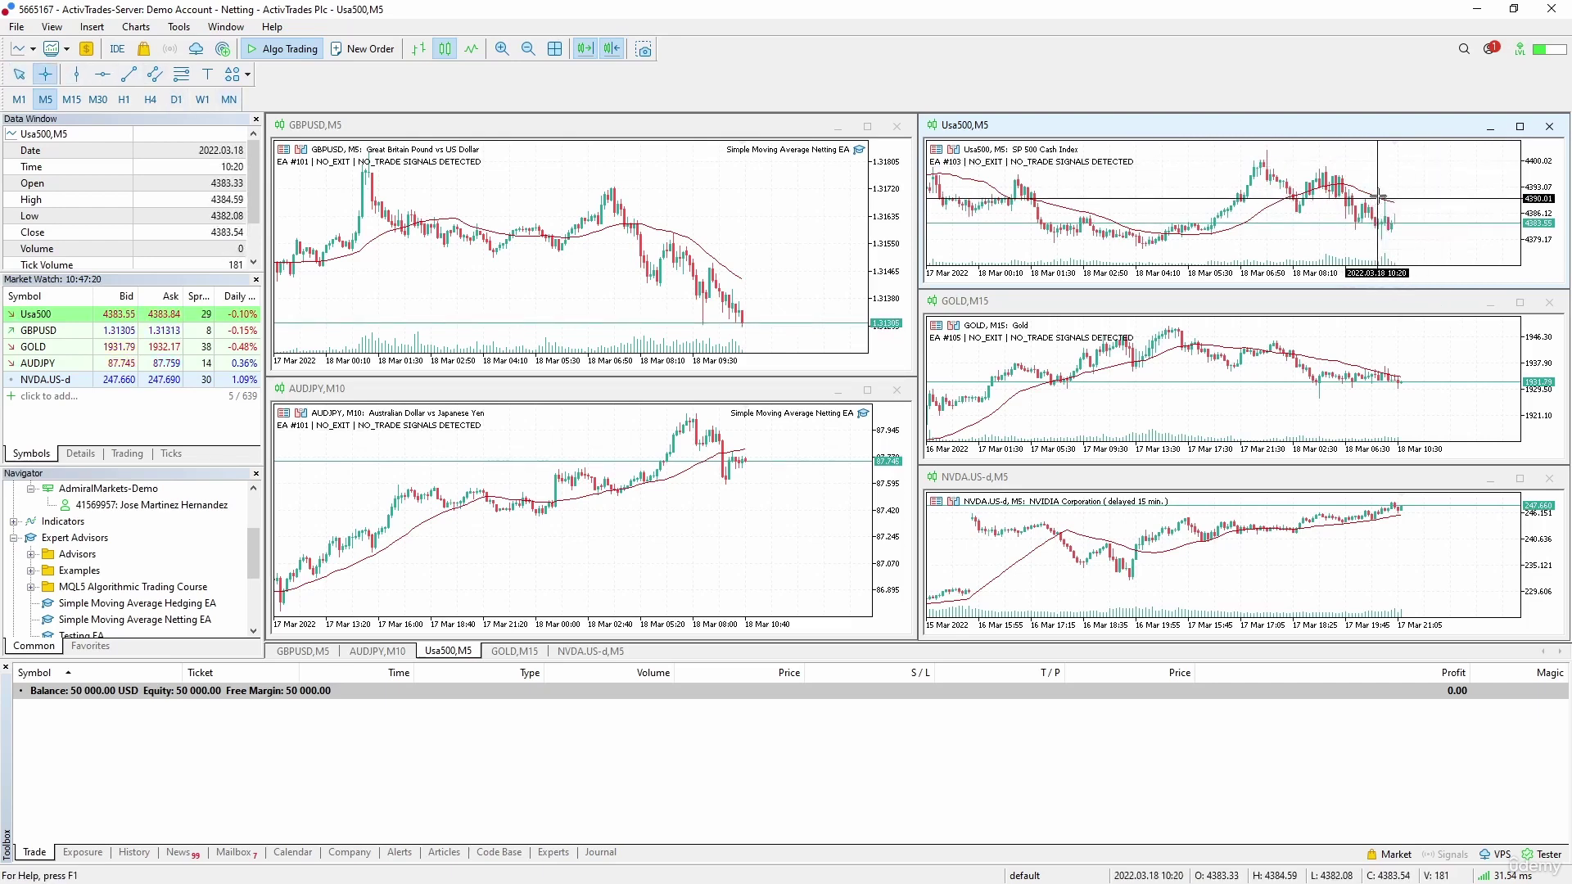
pyautogui.moveTo(1381, 197); pyautogui.dragTo(1389, 179)
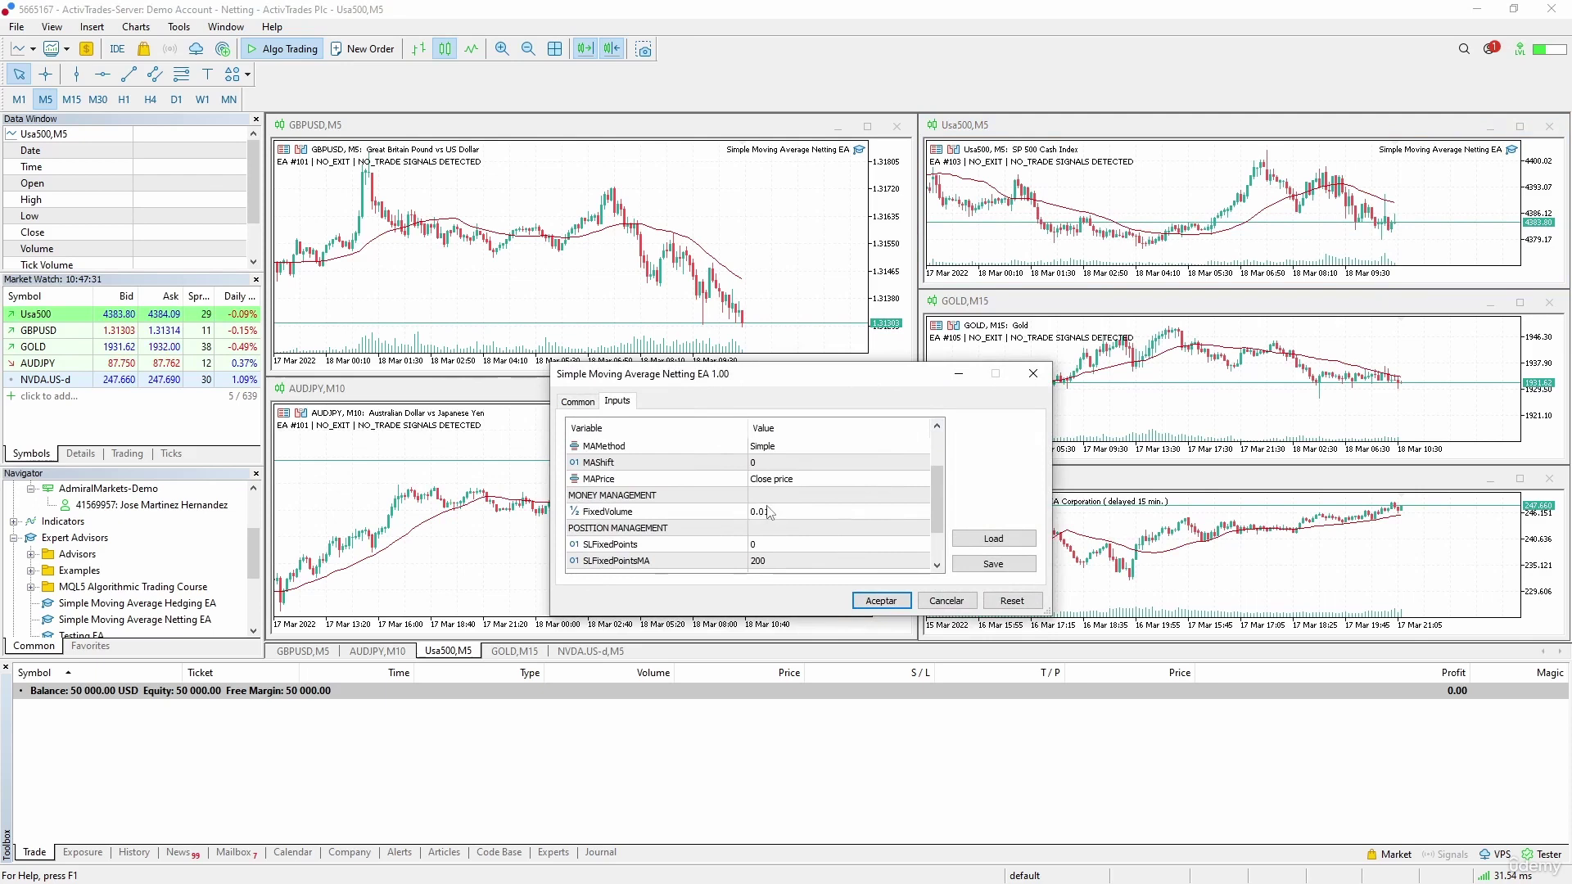
pyautogui.doubleClick(772, 511)
pyautogui.write('0.5')
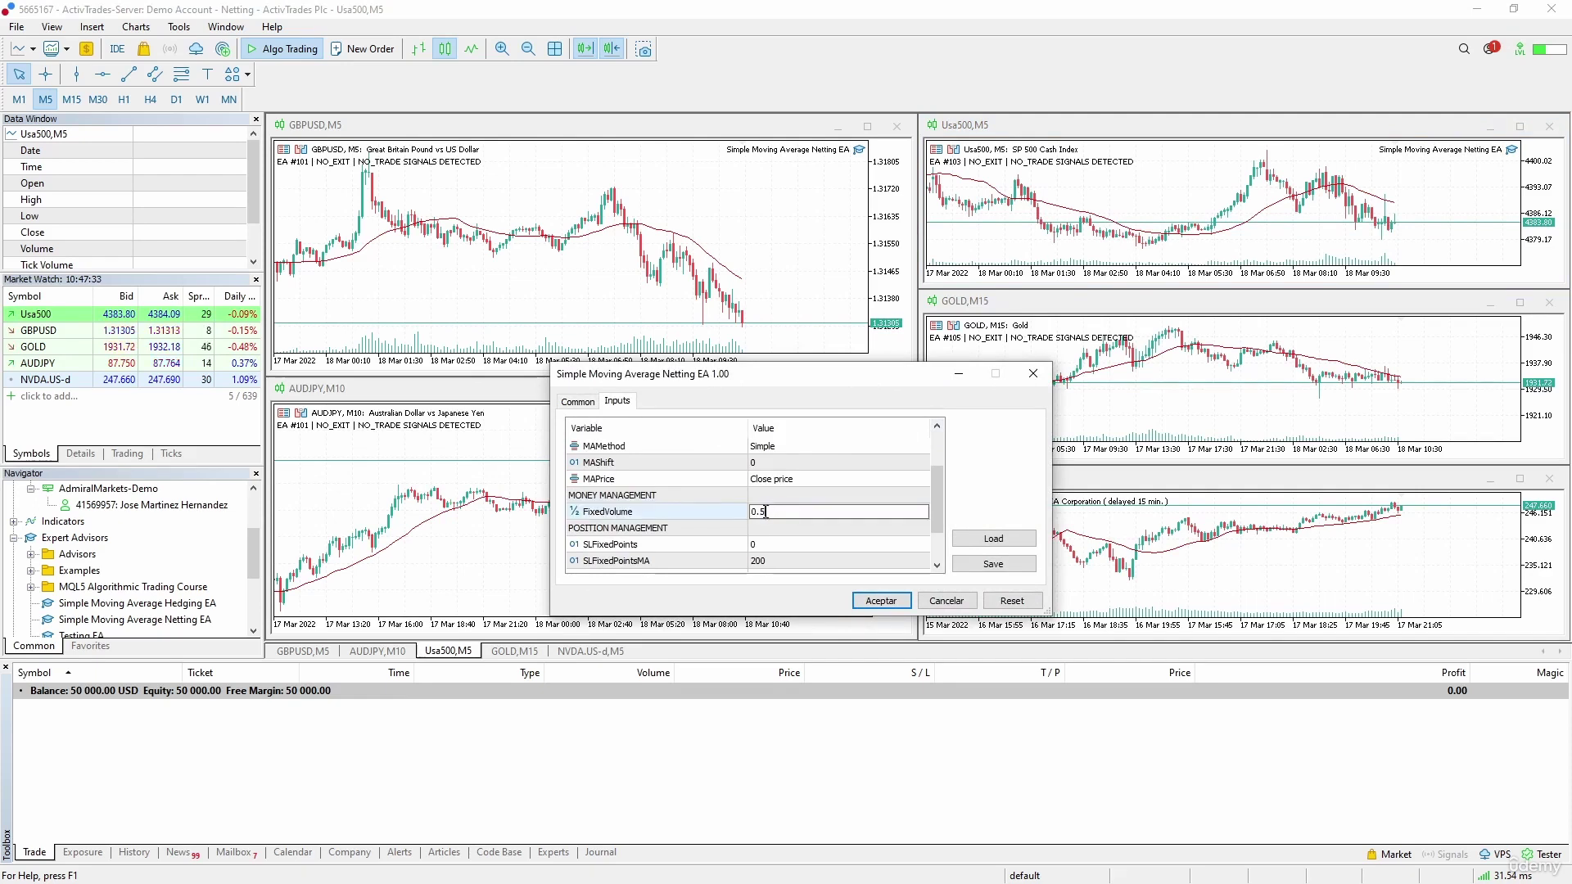
pyautogui.doubleClick(767, 560)
pyautogui.write('5')
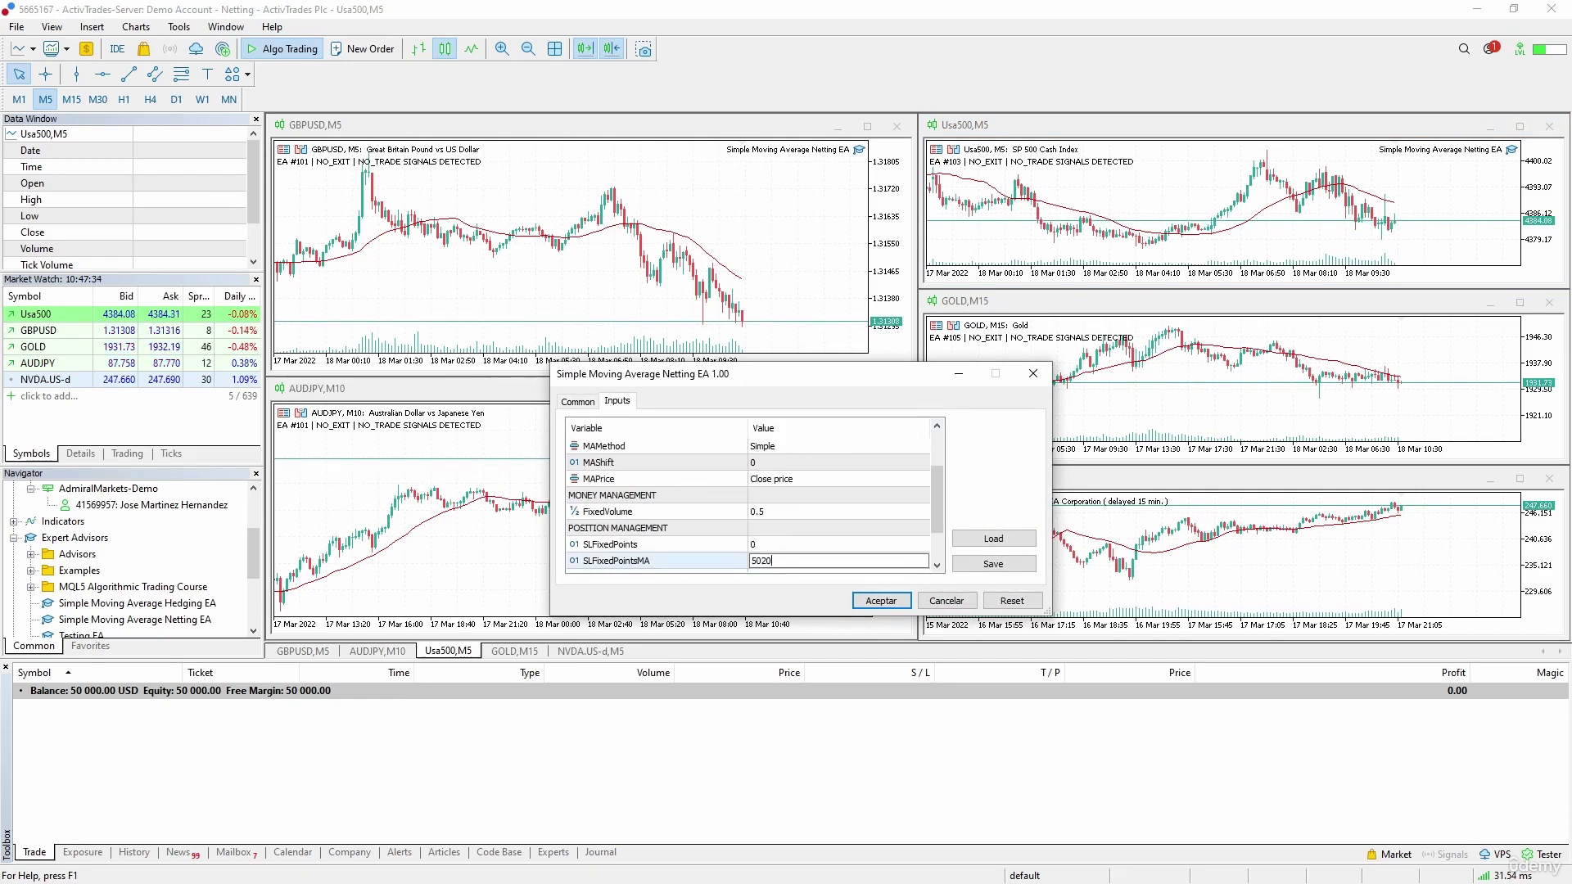
pyautogui.click(881, 601)
# - Measure a distance on GOLD, then attach the Netting EA with 0.5 lots and a 500-point stop
pyautogui.click(1272, 305)
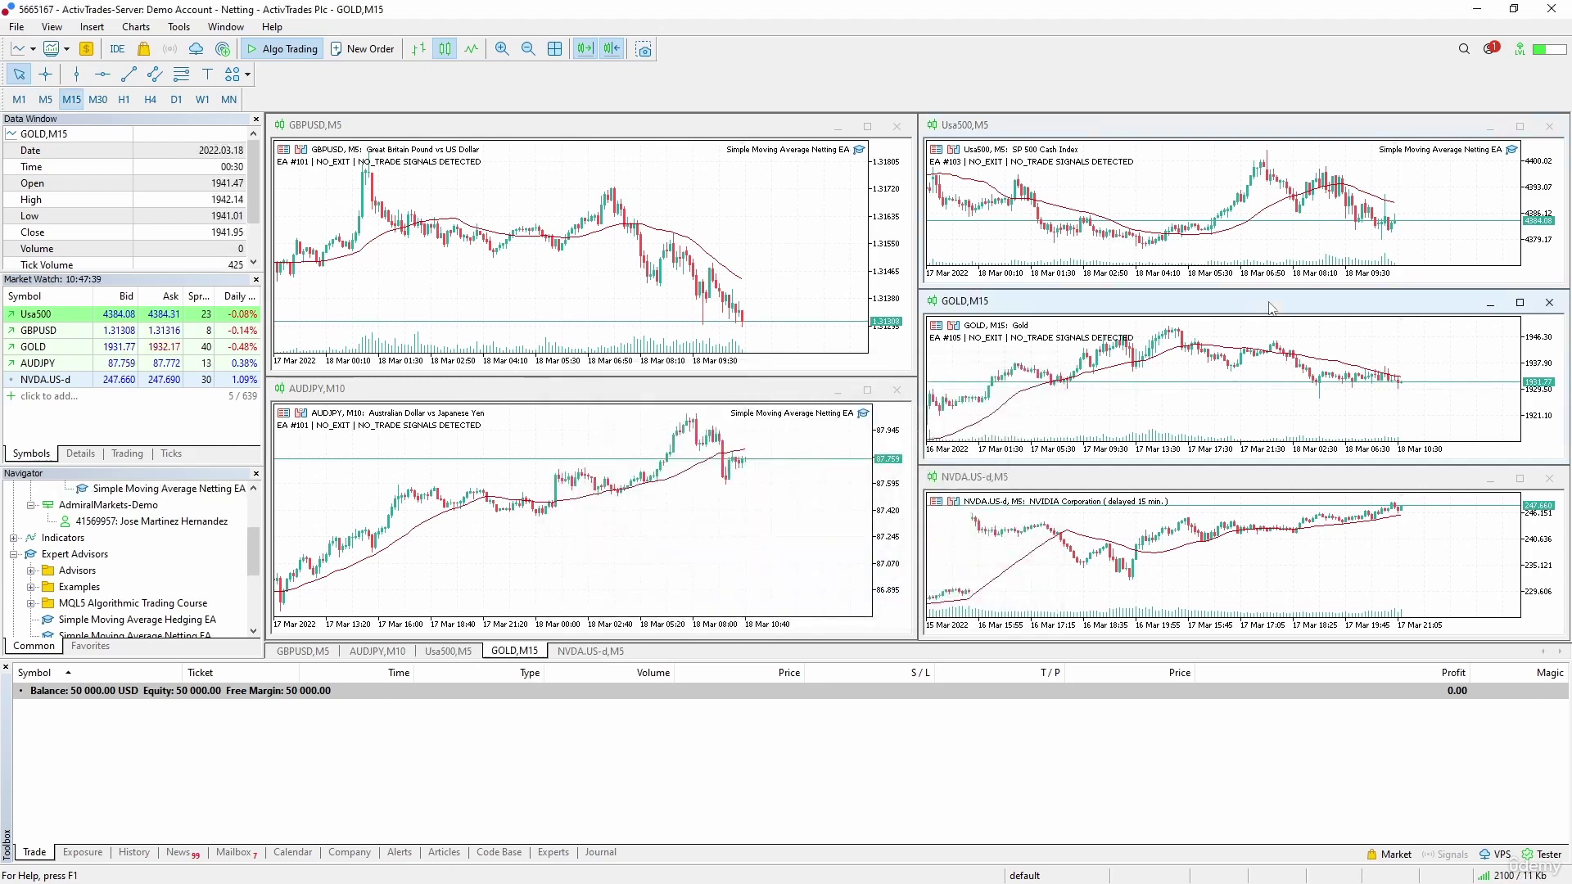
pyautogui.click(46, 75)
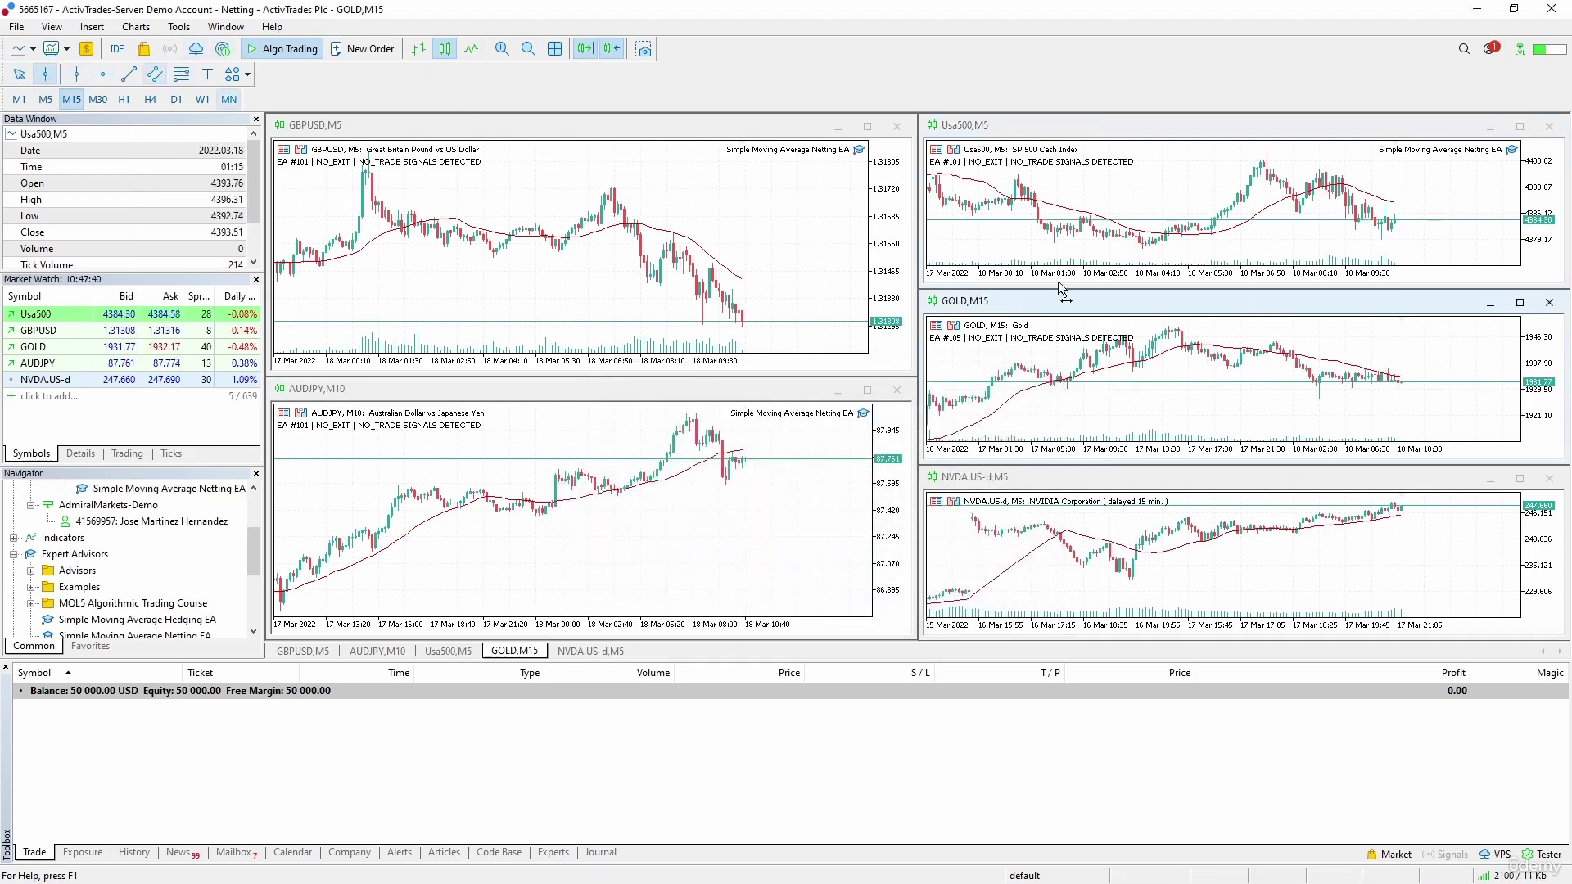
pyautogui.moveTo(1320, 369); pyautogui.dragTo(1322, 339)
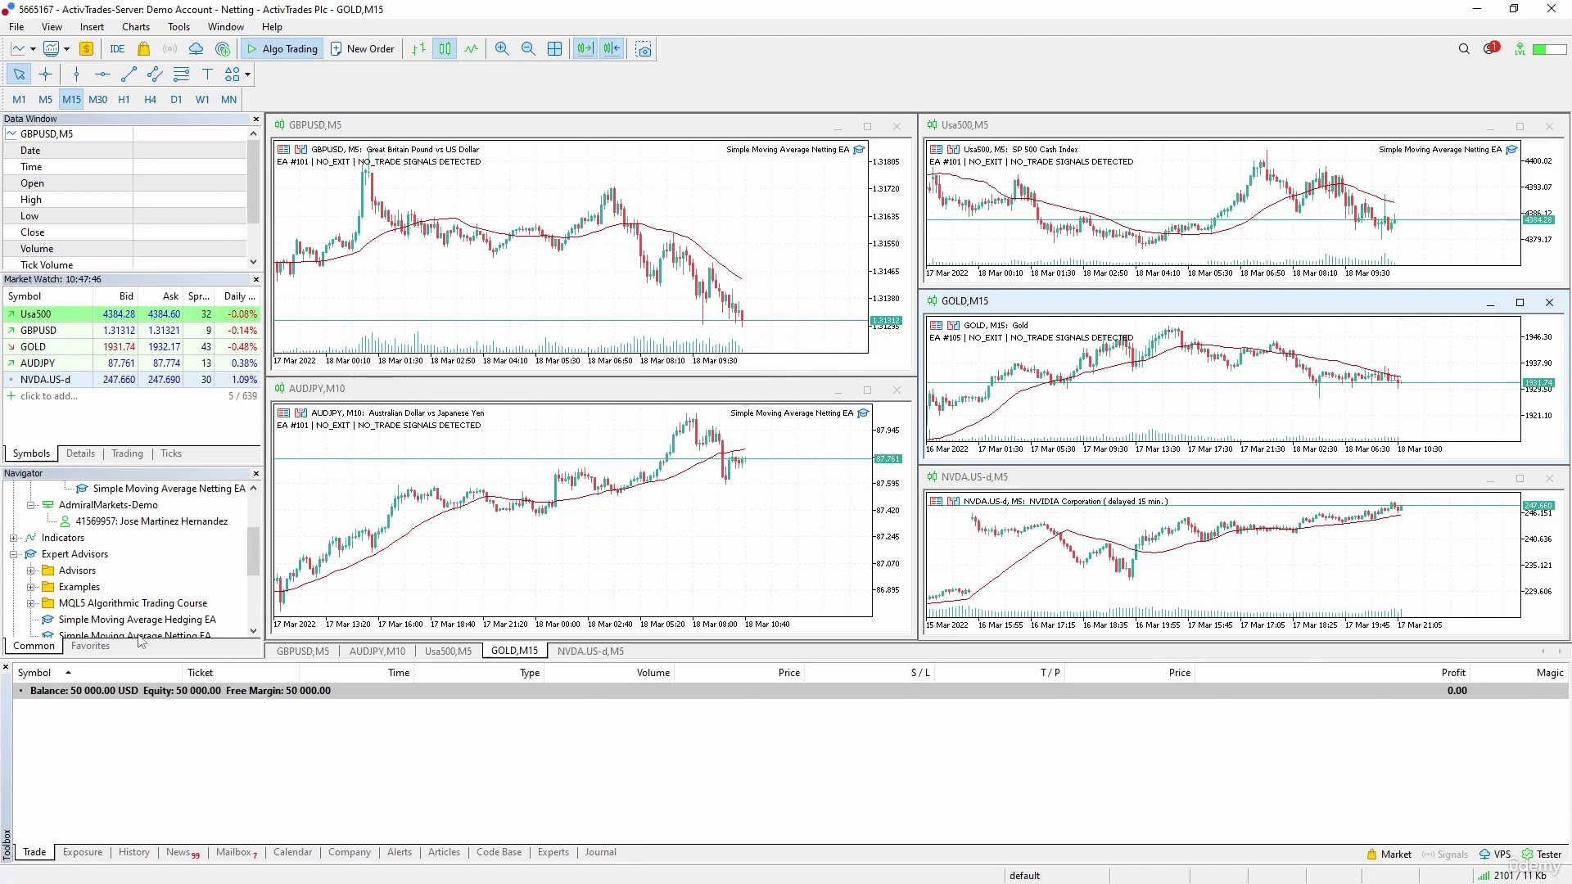
pyautogui.scroll(-1, 140, 614)
pyautogui.click(136, 603)
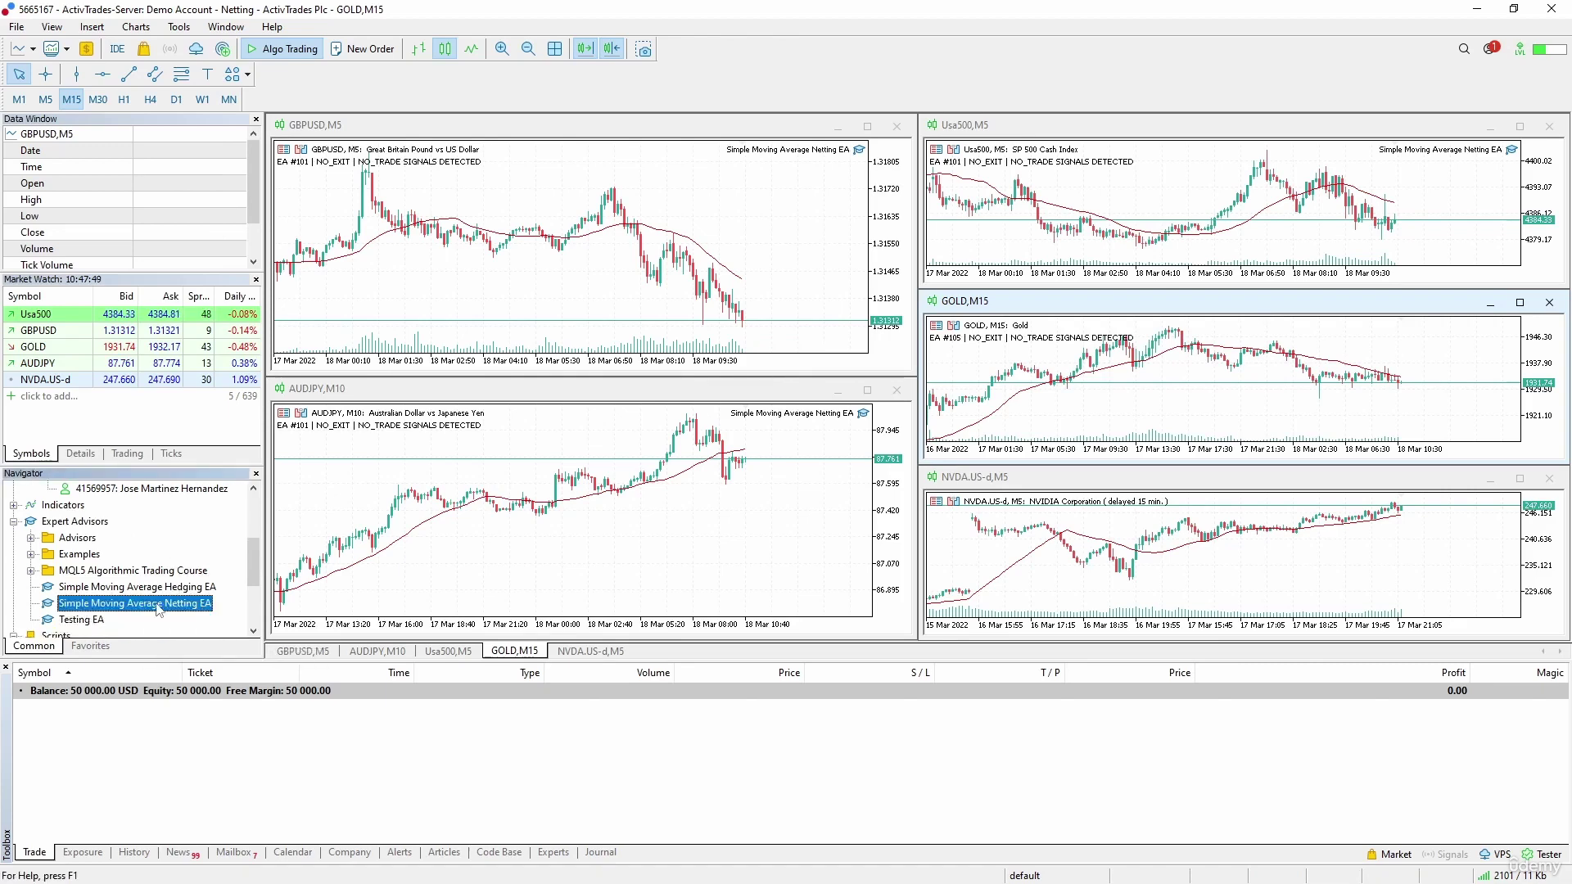
pyautogui.doubleClick(940, 424)
pyautogui.scroll(-3, 788, 497)
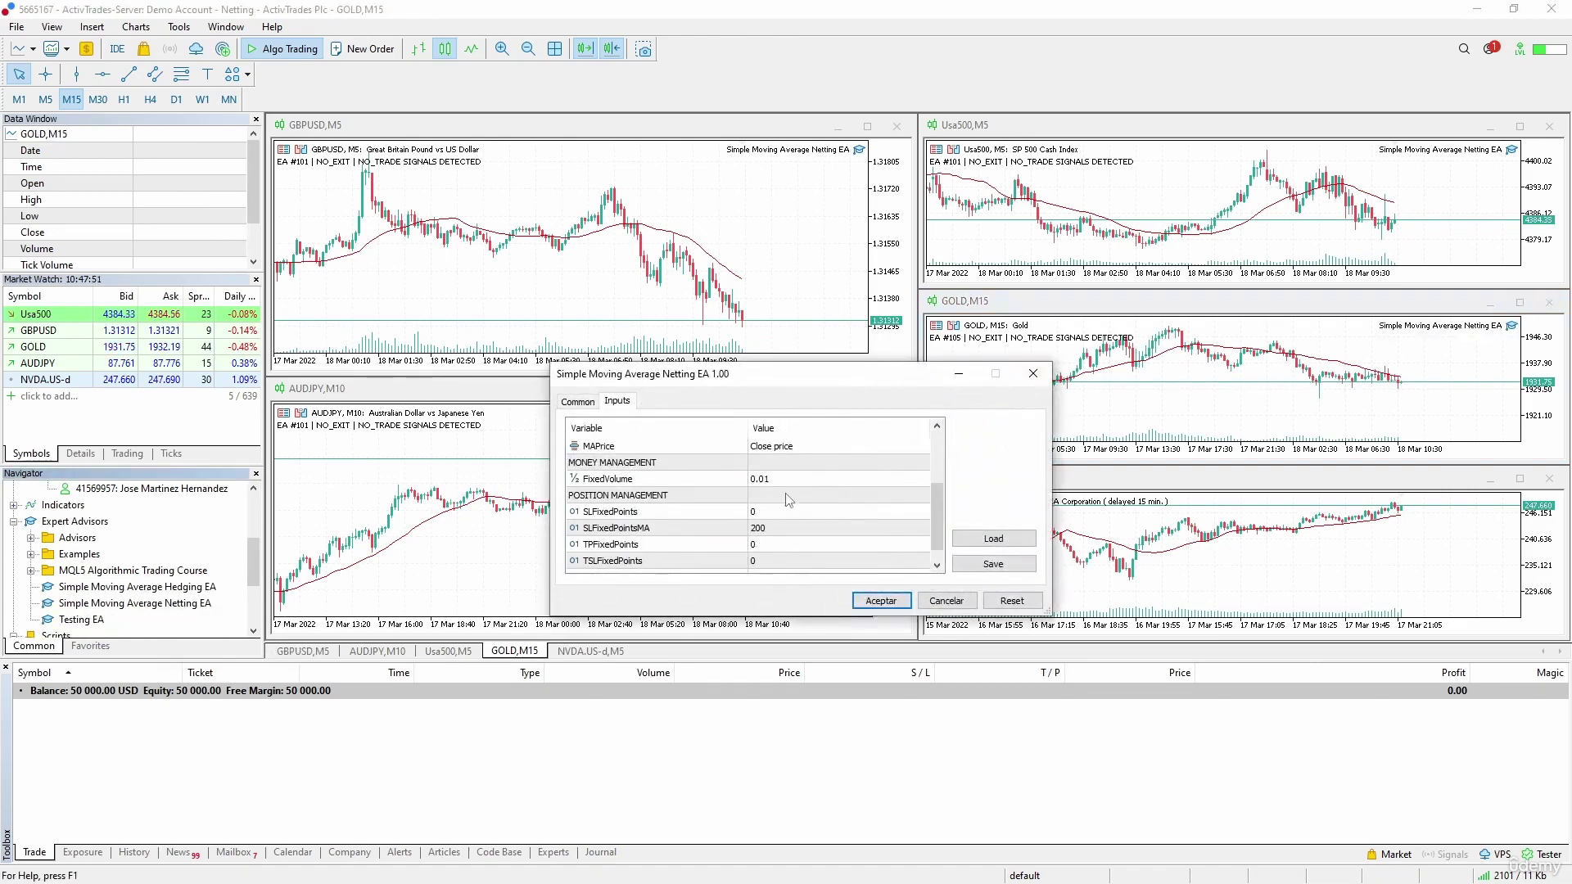
pyautogui.doubleClick(779, 479)
pyautogui.write('0.5')
pyautogui.press('Return')
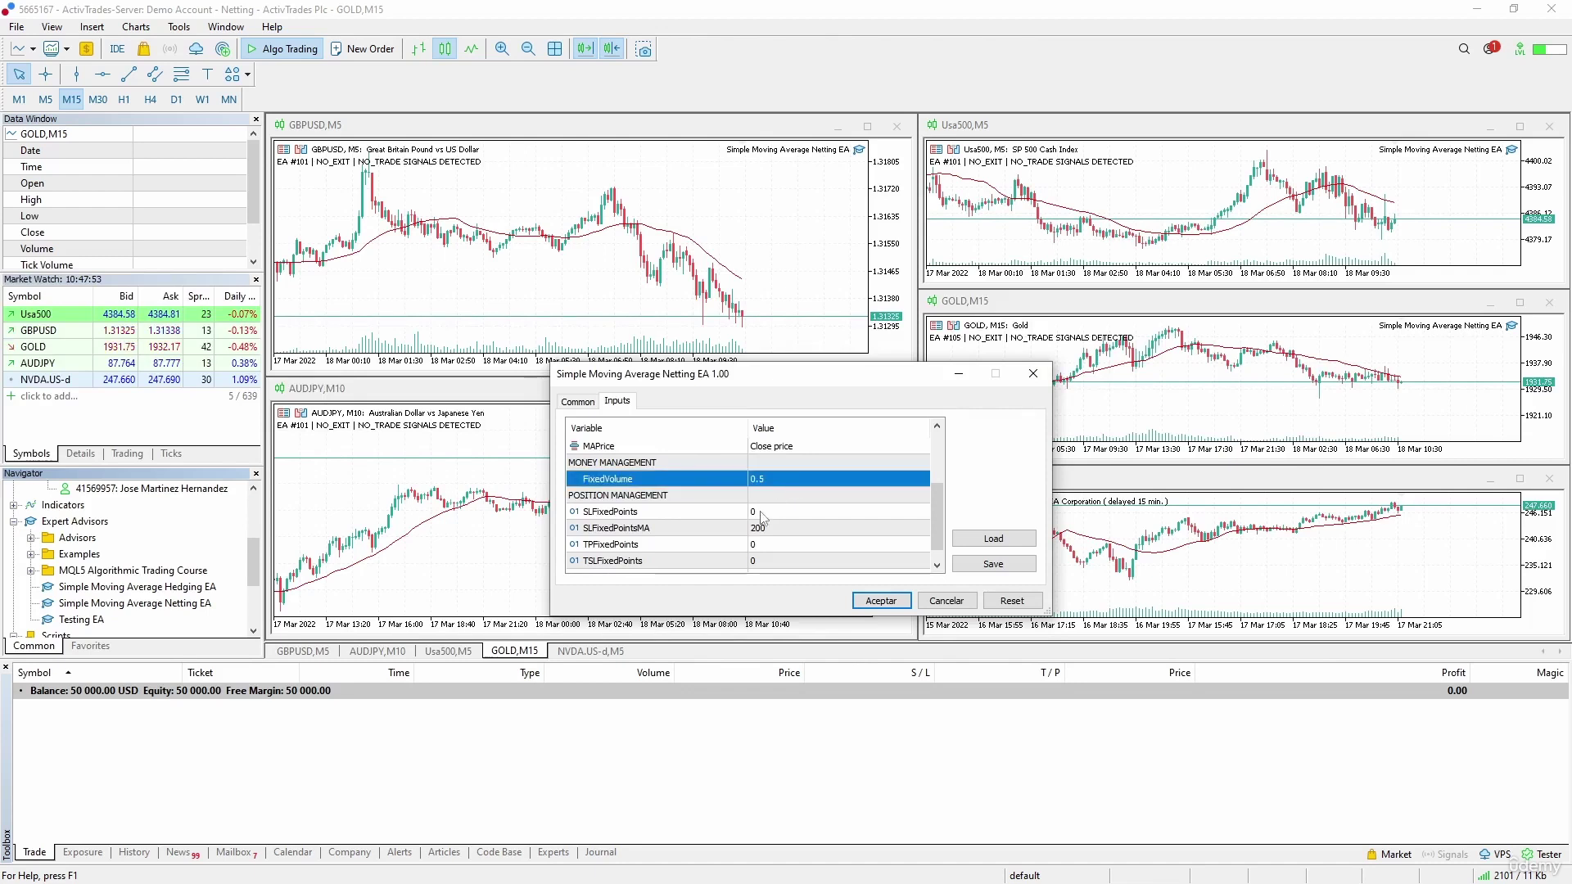
pyautogui.doubleClick(789, 528)
pyautogui.write('5')
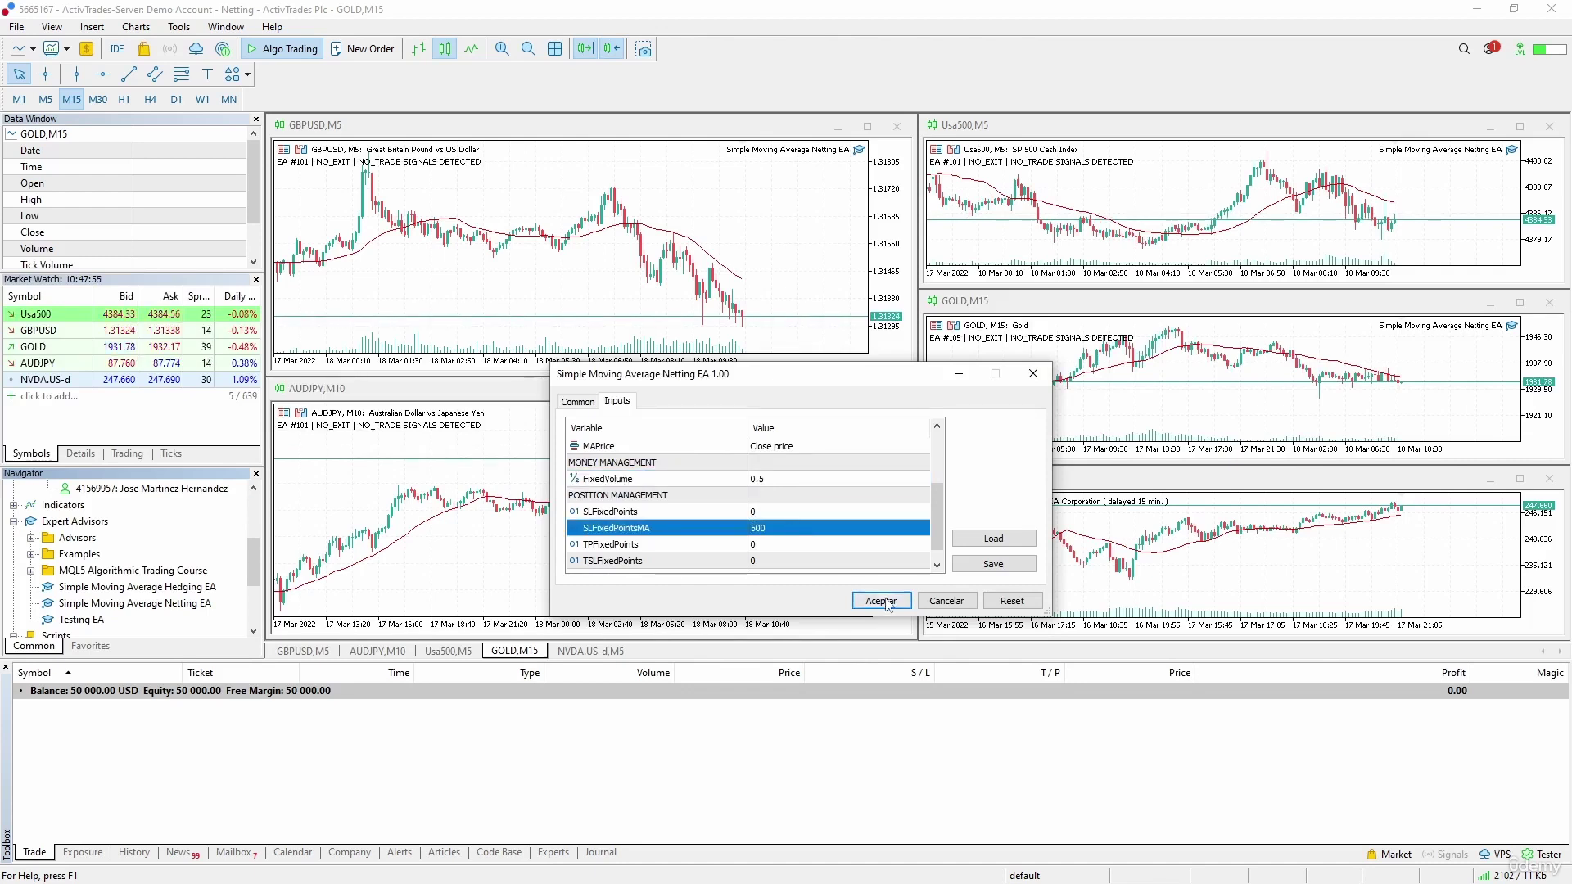
pyautogui.click(880, 600)
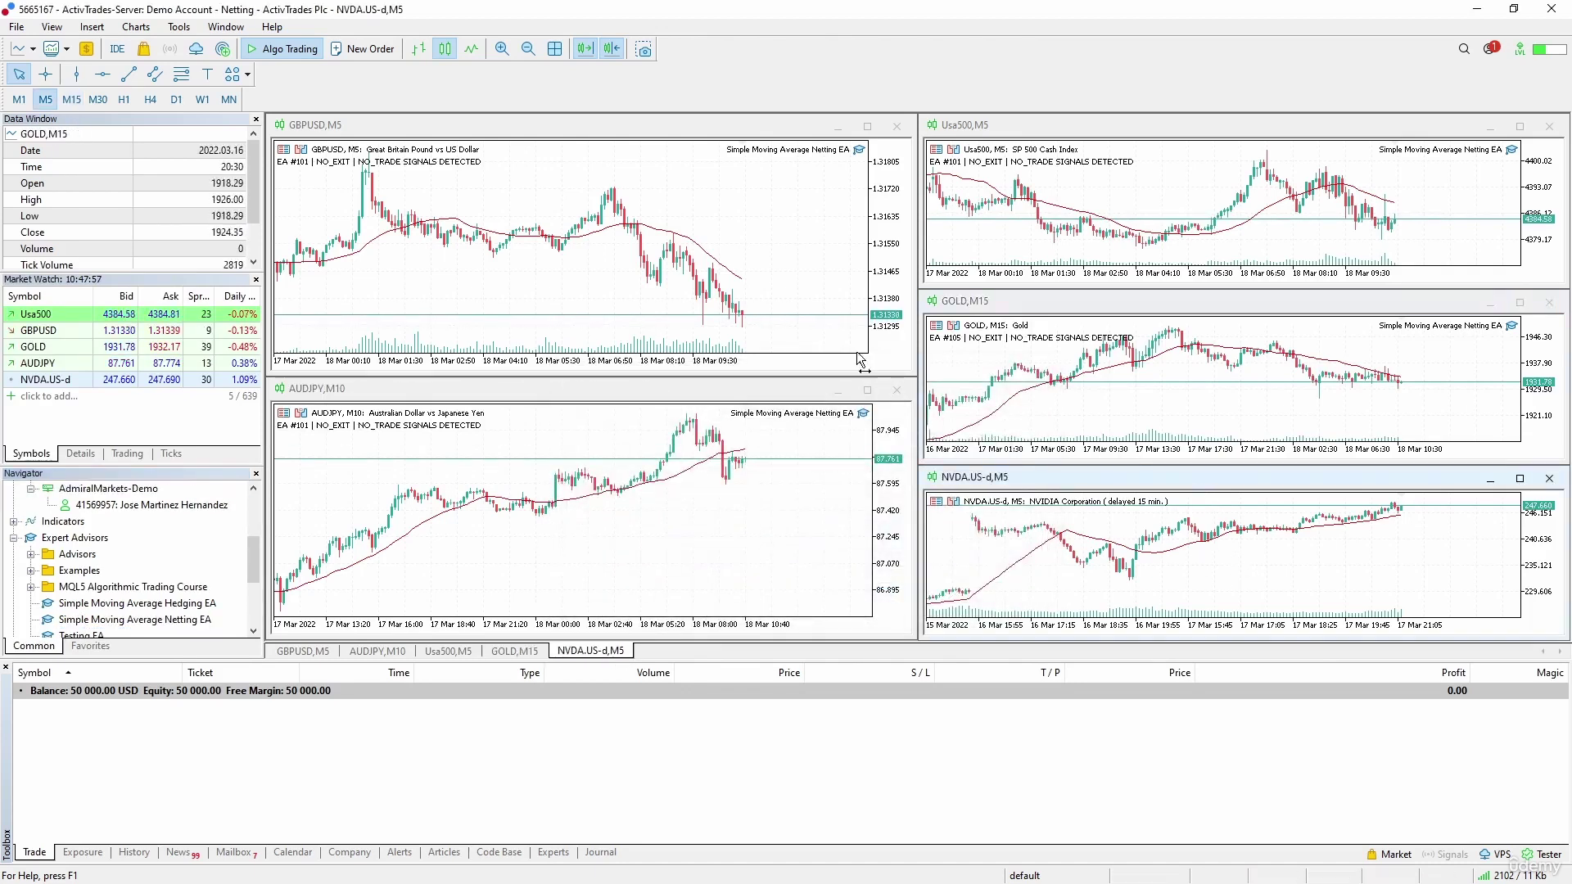
# - Attach the Netting EA to NVDA.US-d with 0.5 lots and a 3000-point stop
pyautogui.click(45, 74)
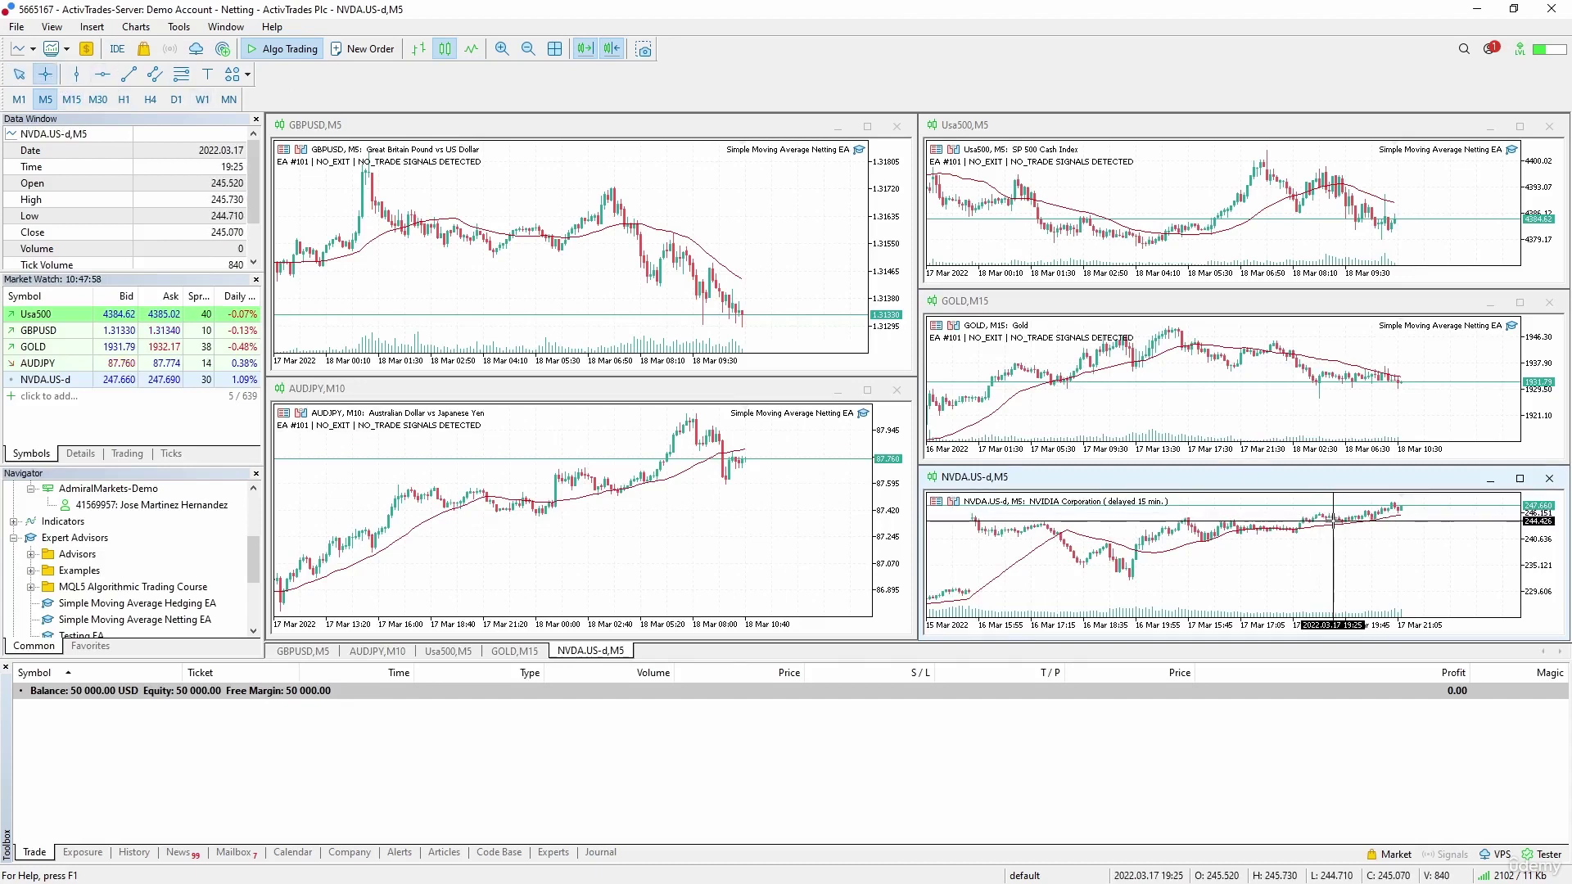
pyautogui.moveTo(1335, 526); pyautogui.dragTo(1337, 547)
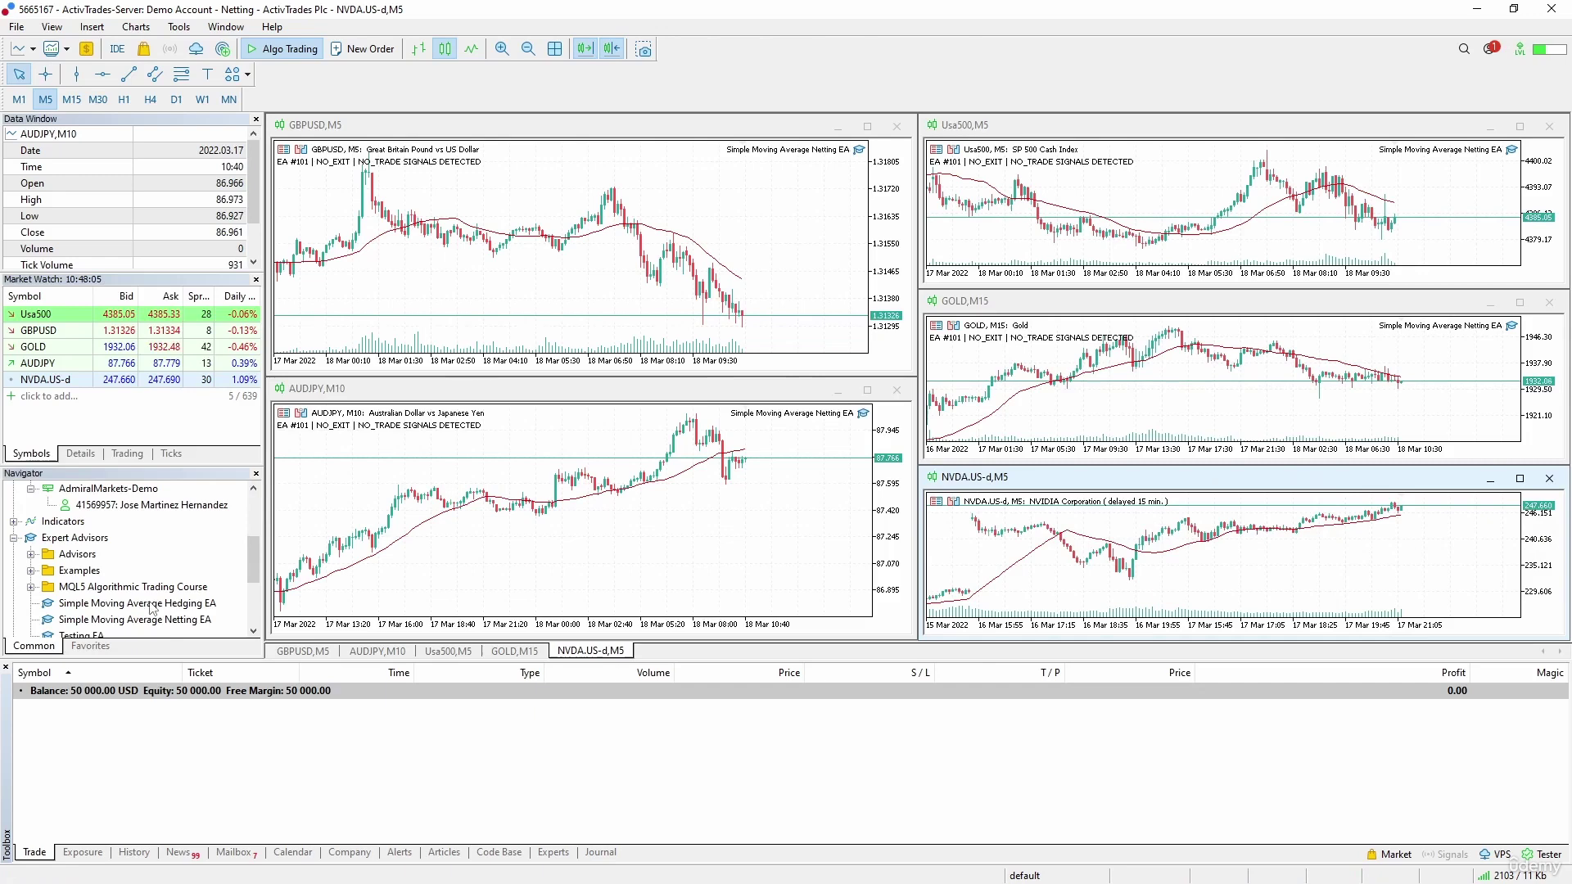
pyautogui.moveTo(136, 619); pyautogui.dragTo(1081, 587)
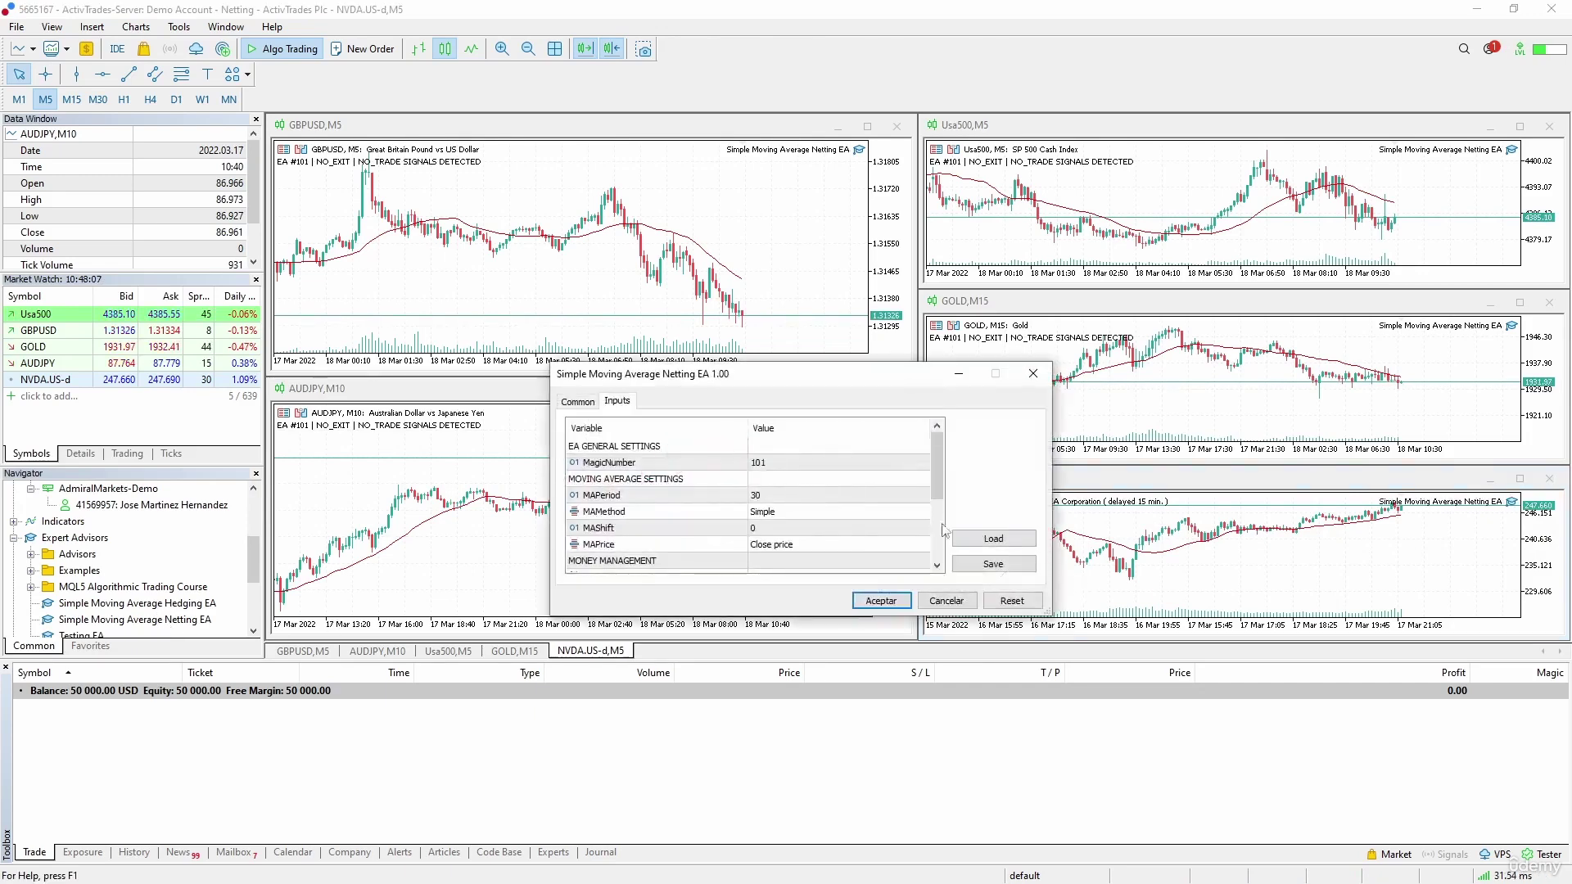
pyautogui.scroll(-2, 817, 508)
pyautogui.doubleClick(783, 513)
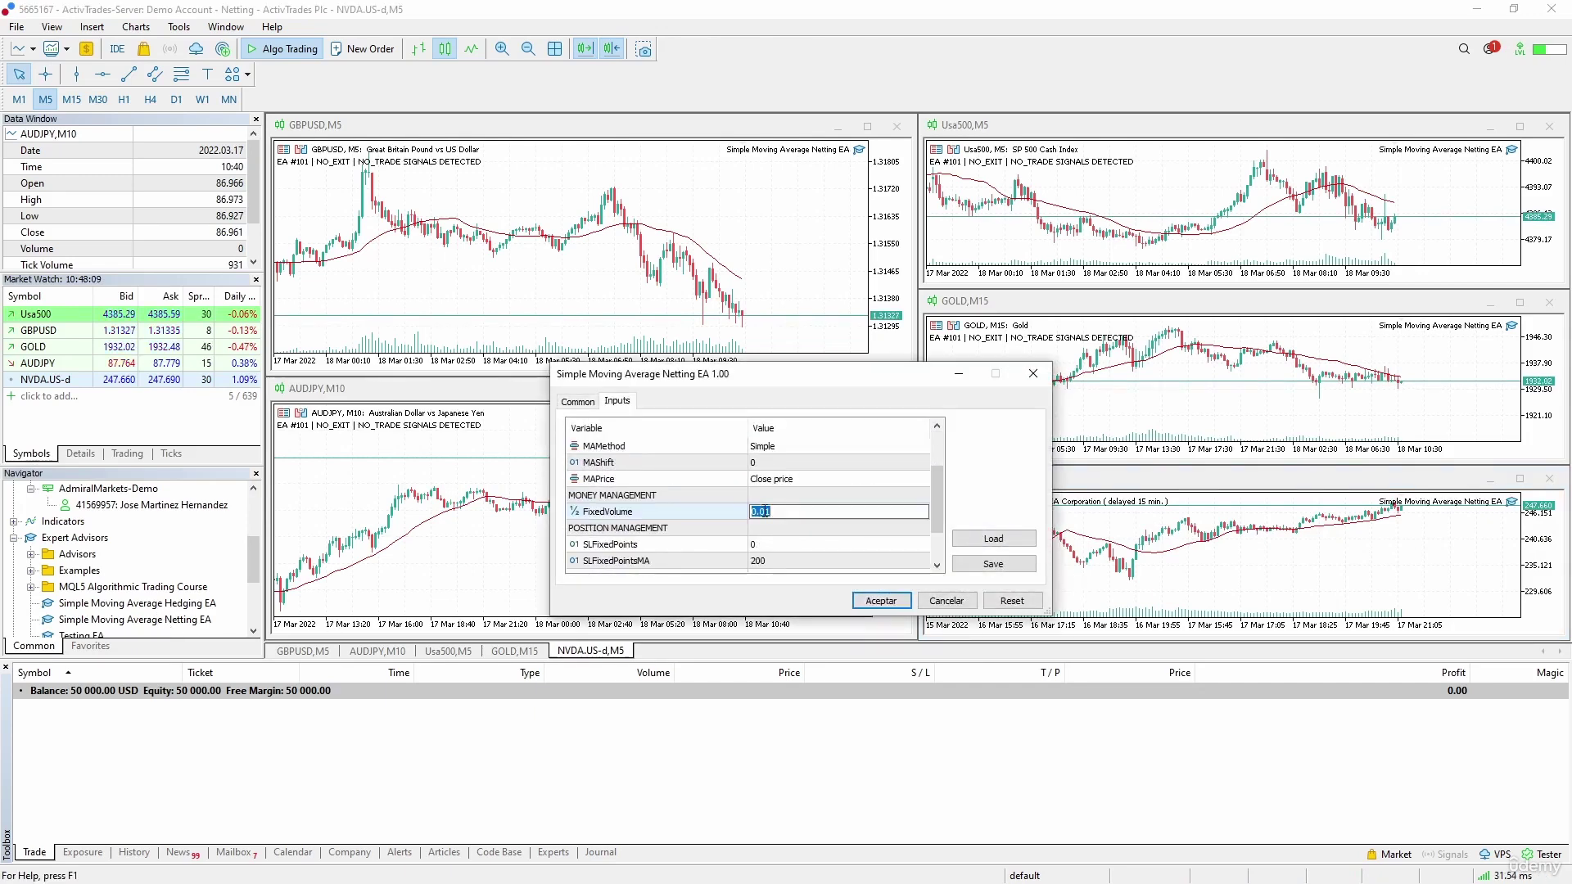
pyautogui.write('0.5')
pyautogui.press('Return')
pyautogui.scroll(-2, 764, 514)
pyautogui.click(763, 514)
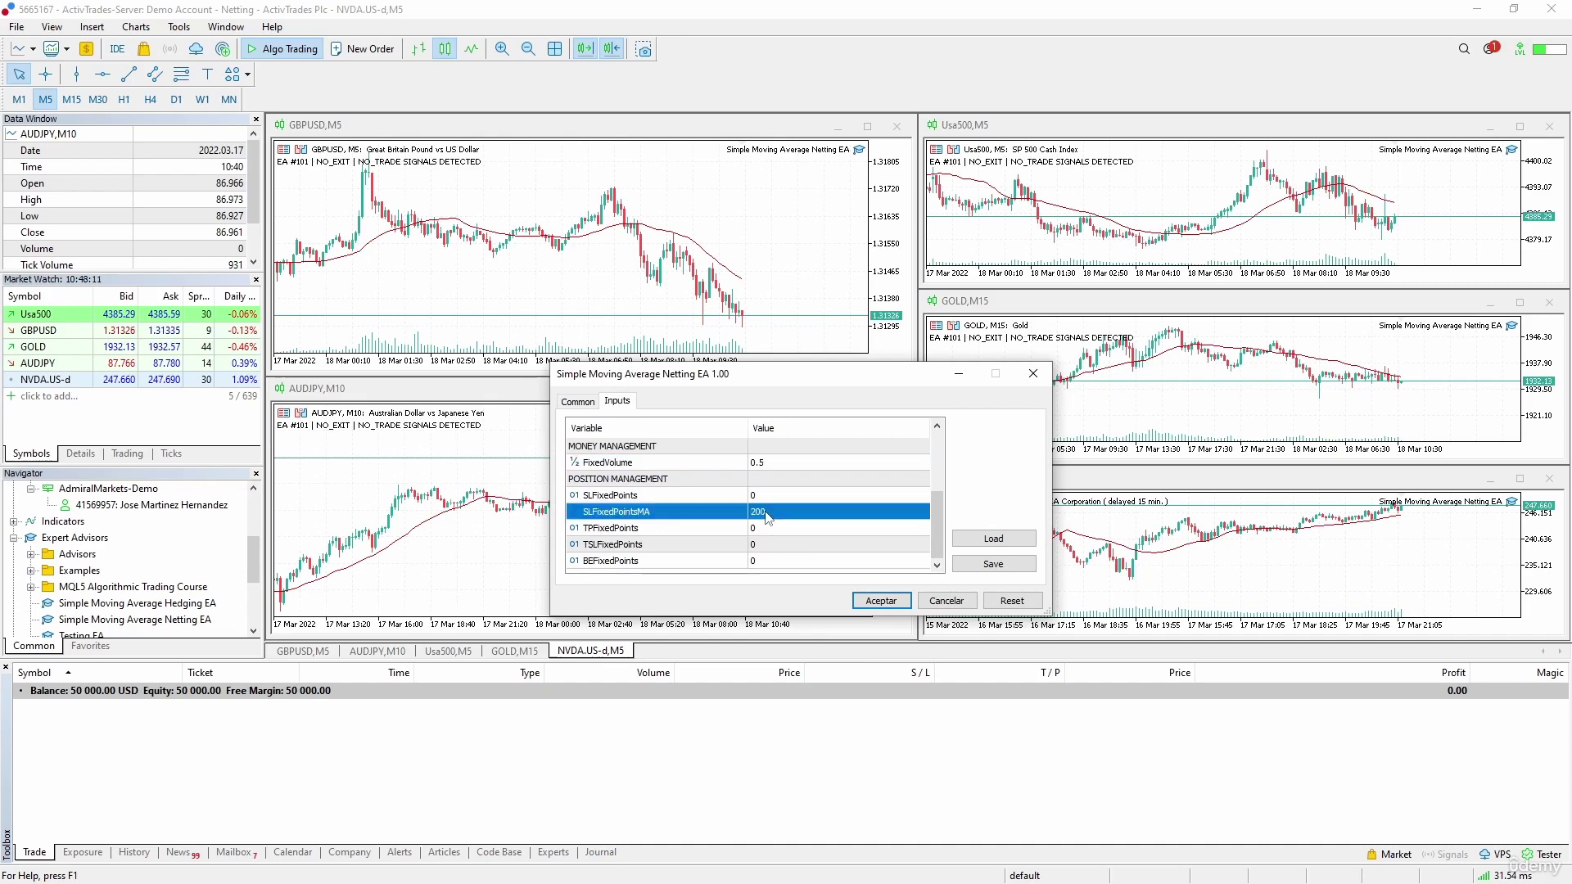
pyautogui.doubleClick(764, 513)
pyautogui.write('3000')
pyautogui.press('Return')
pyautogui.click(883, 600)
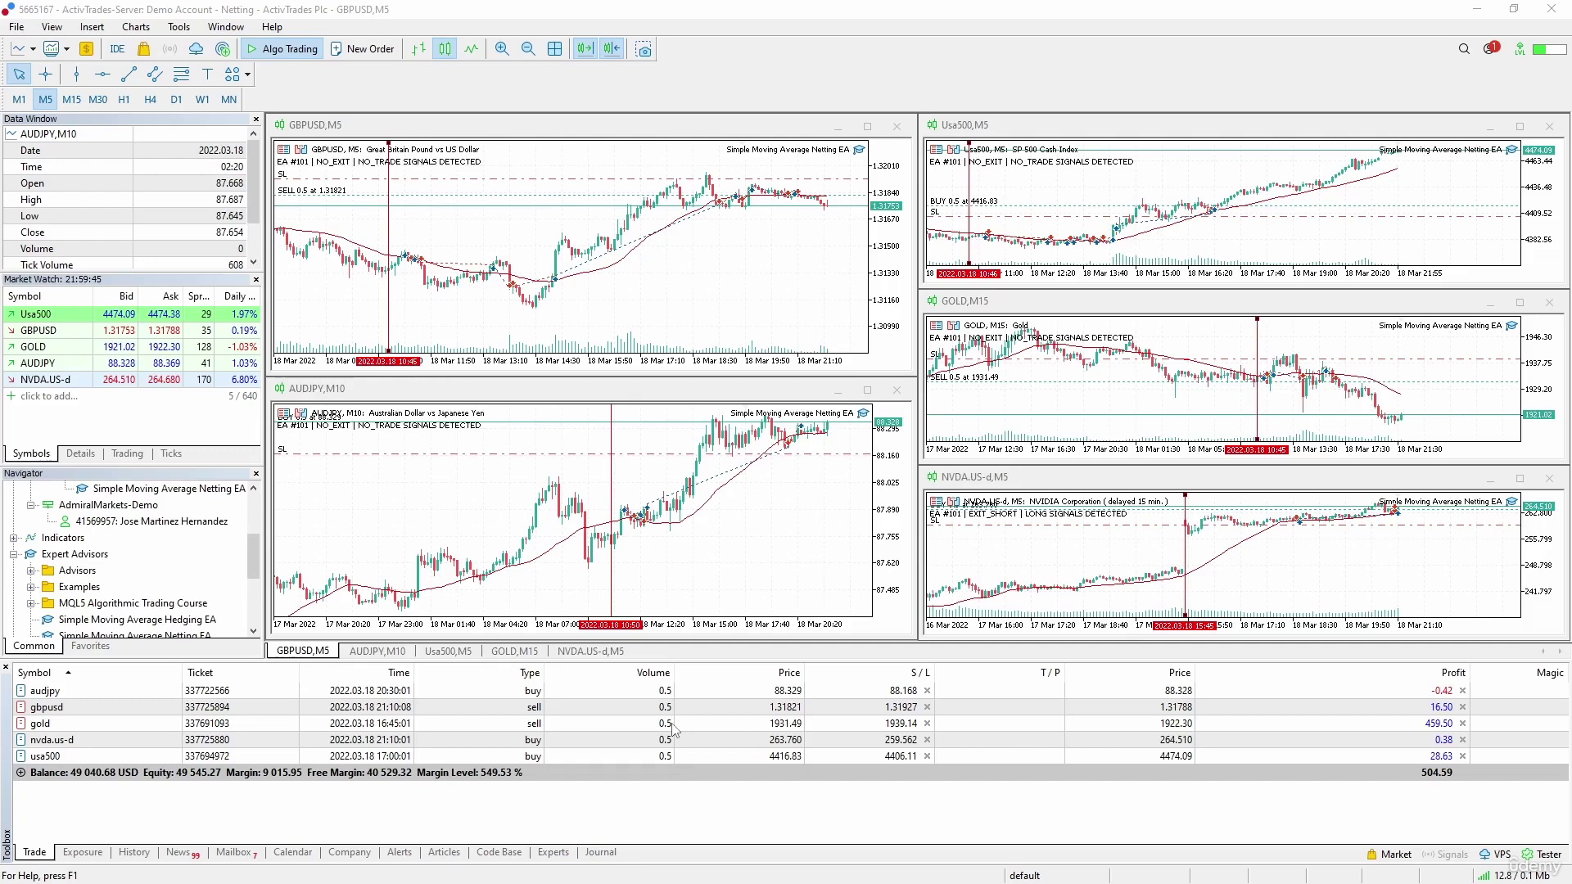
# - Activate the GBPUSD M5 chart to inspect its 0.5-lot buy at 1.31466
pyautogui.click(480, 141)
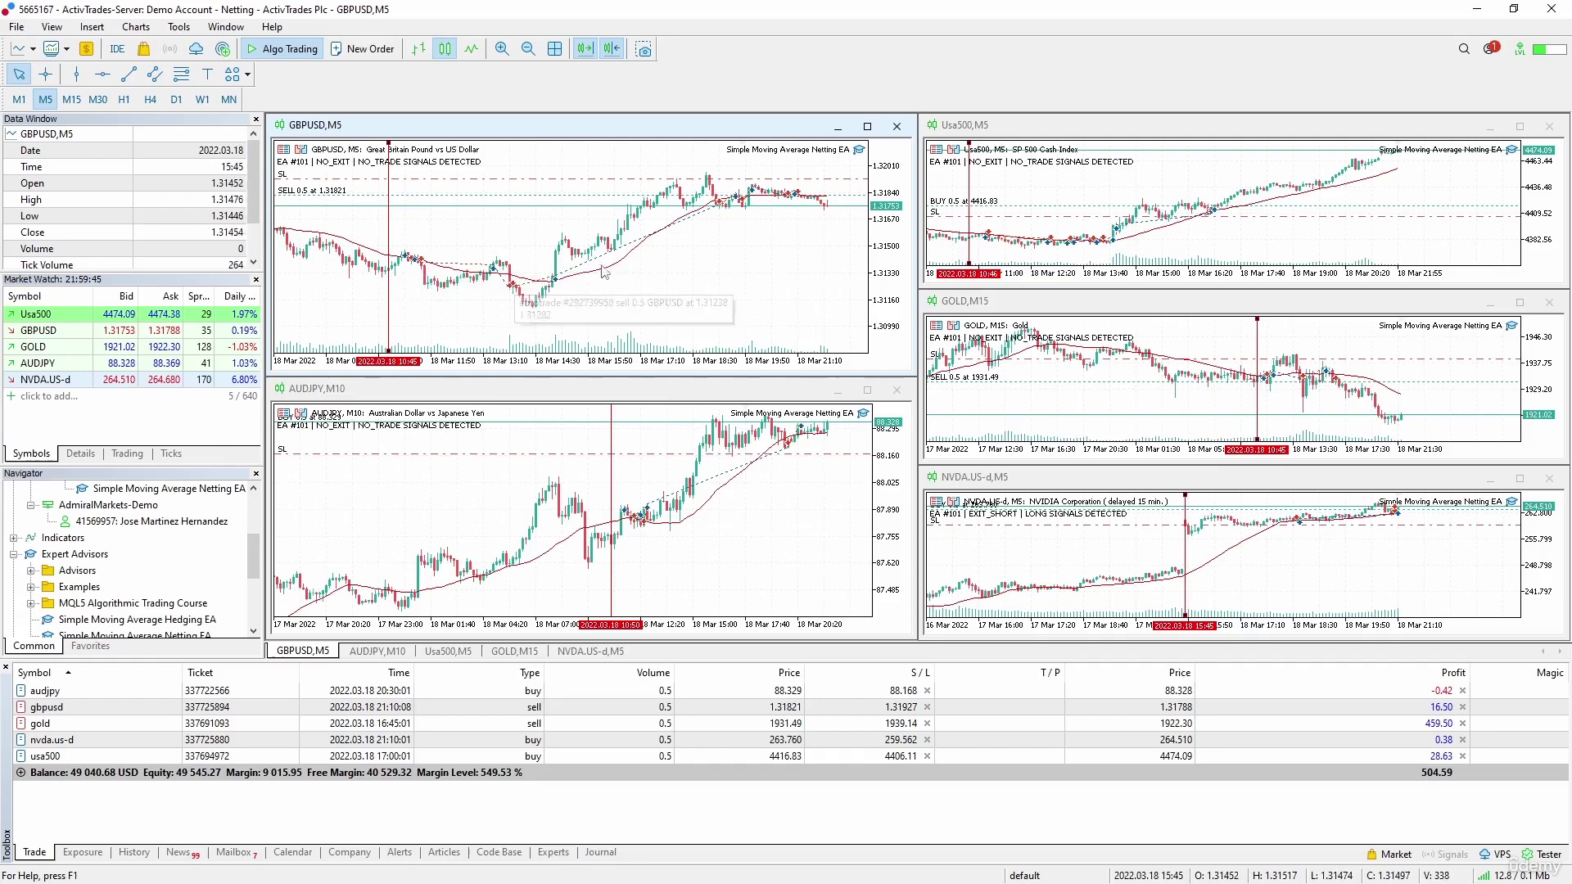
pyautogui.click(502, 49)
pyautogui.moveTo(528, 285); pyautogui.dragTo(488, 285)
pyautogui.scroll(5, 488, 285)
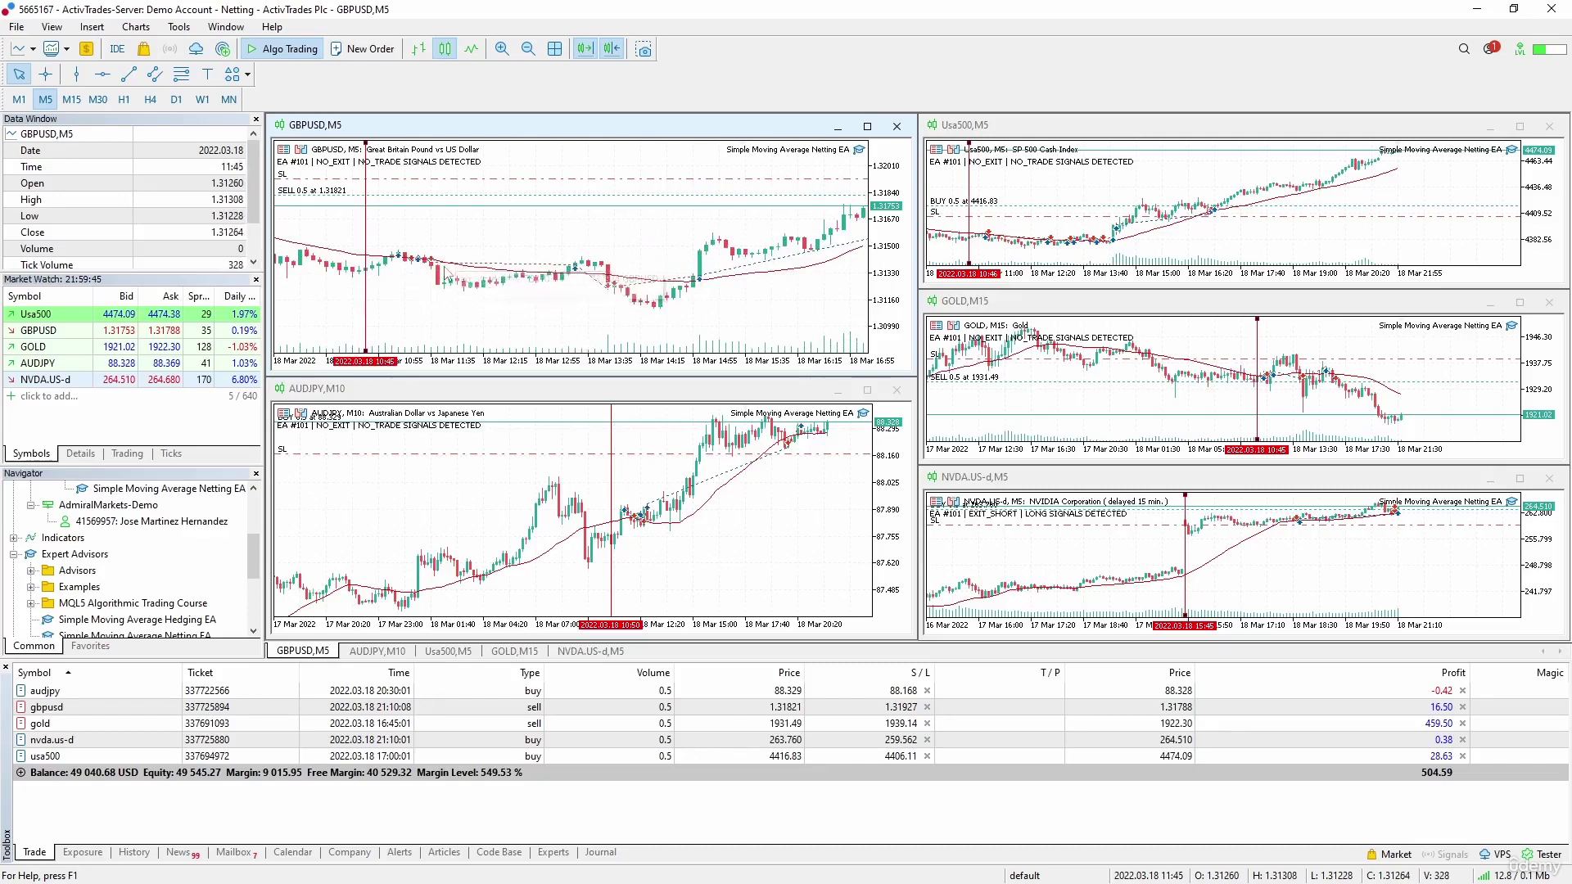
pyautogui.moveTo(704, 308); pyautogui.dragTo(366, 288)
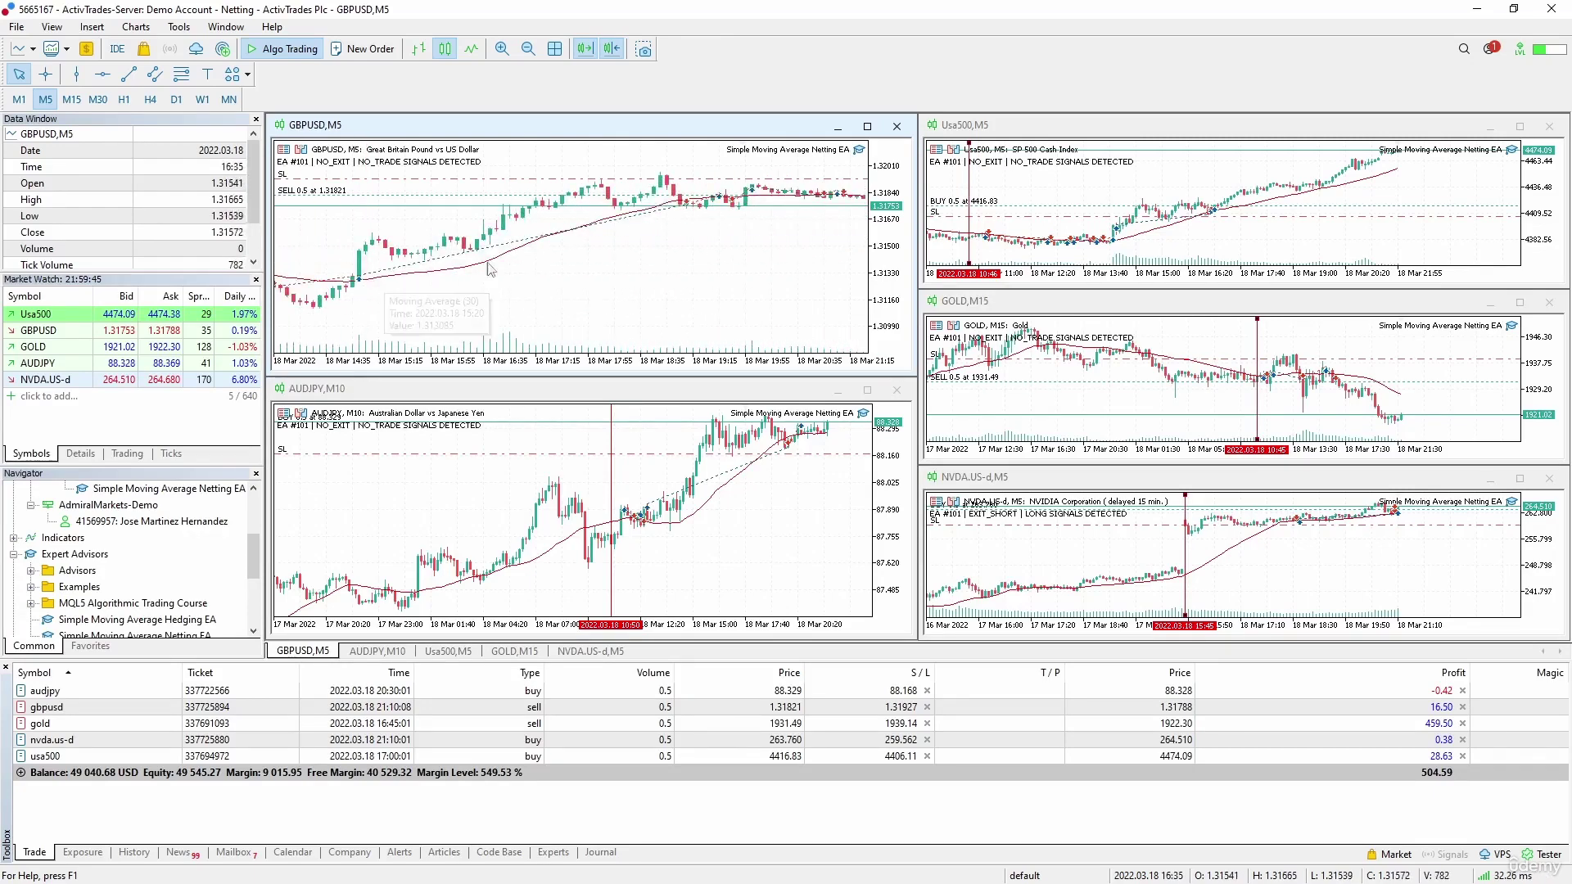
pyautogui.scroll(-5, 662, 258)
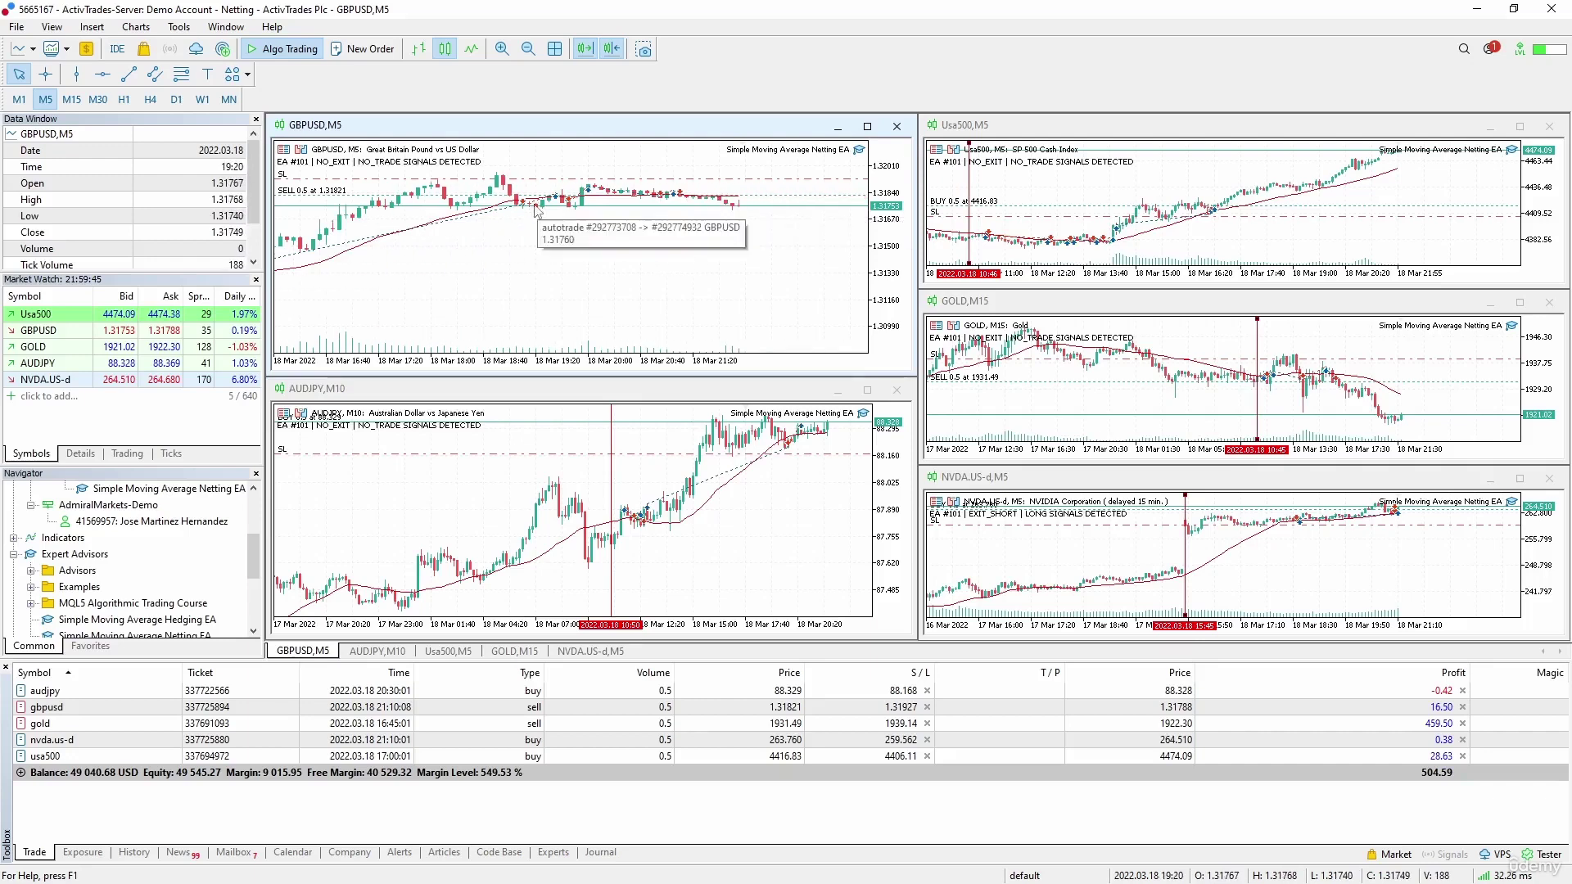
pyautogui.moveTo(640, 204)
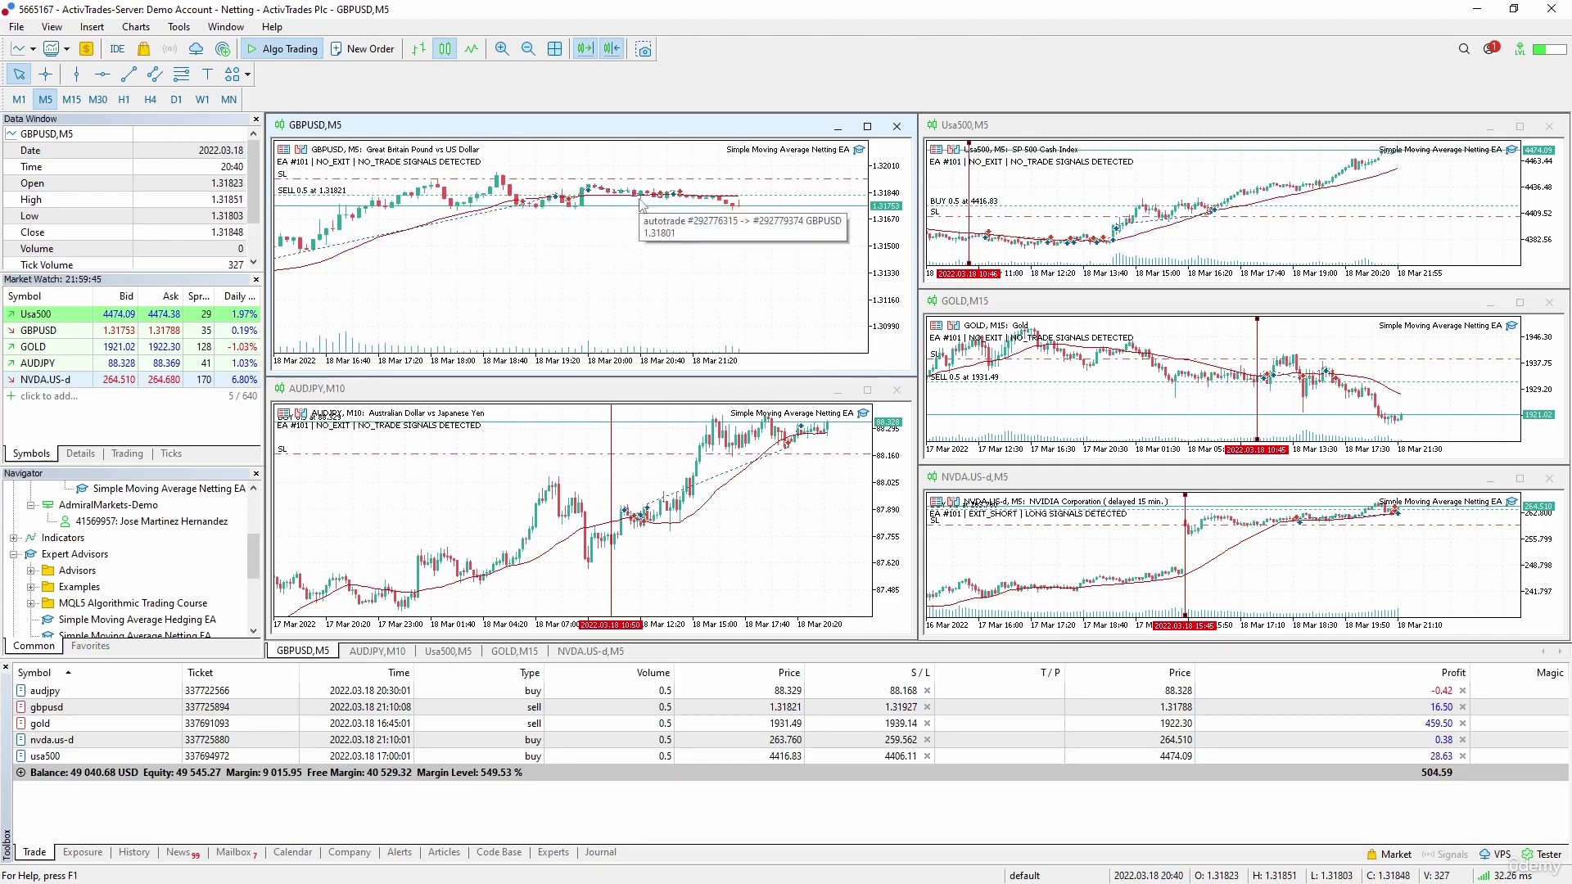
pyautogui.click(590, 391)
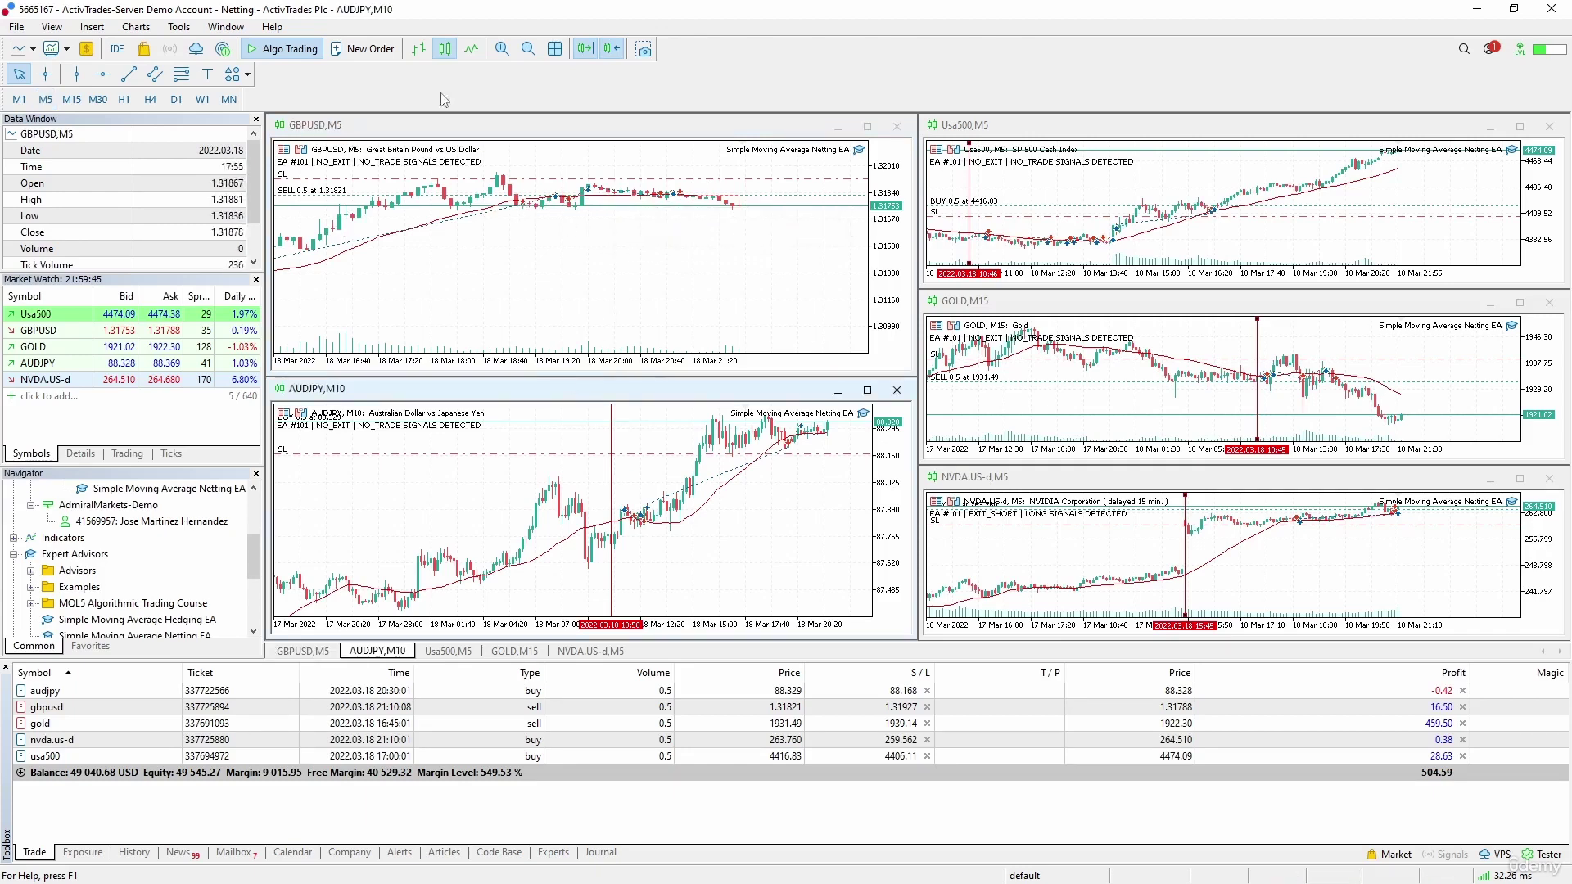
pyautogui.click(500, 49)
pyautogui.scroll(1, 520, 553)
pyautogui.scroll(1, 520, 553)
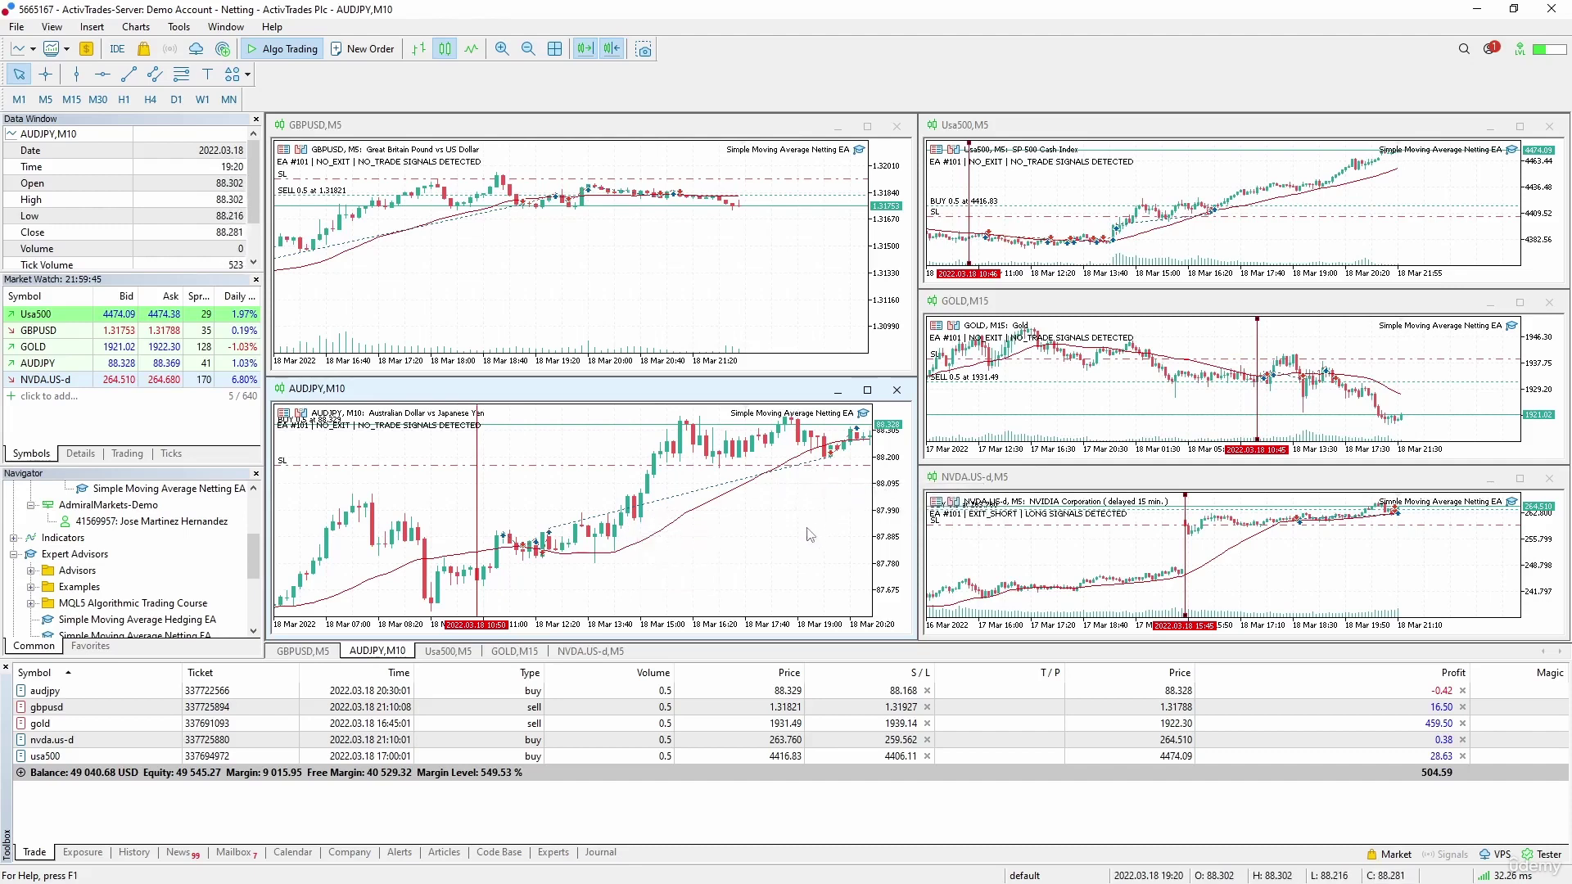
pyautogui.scroll(-2, 768, 481)
pyautogui.click(1093, 163)
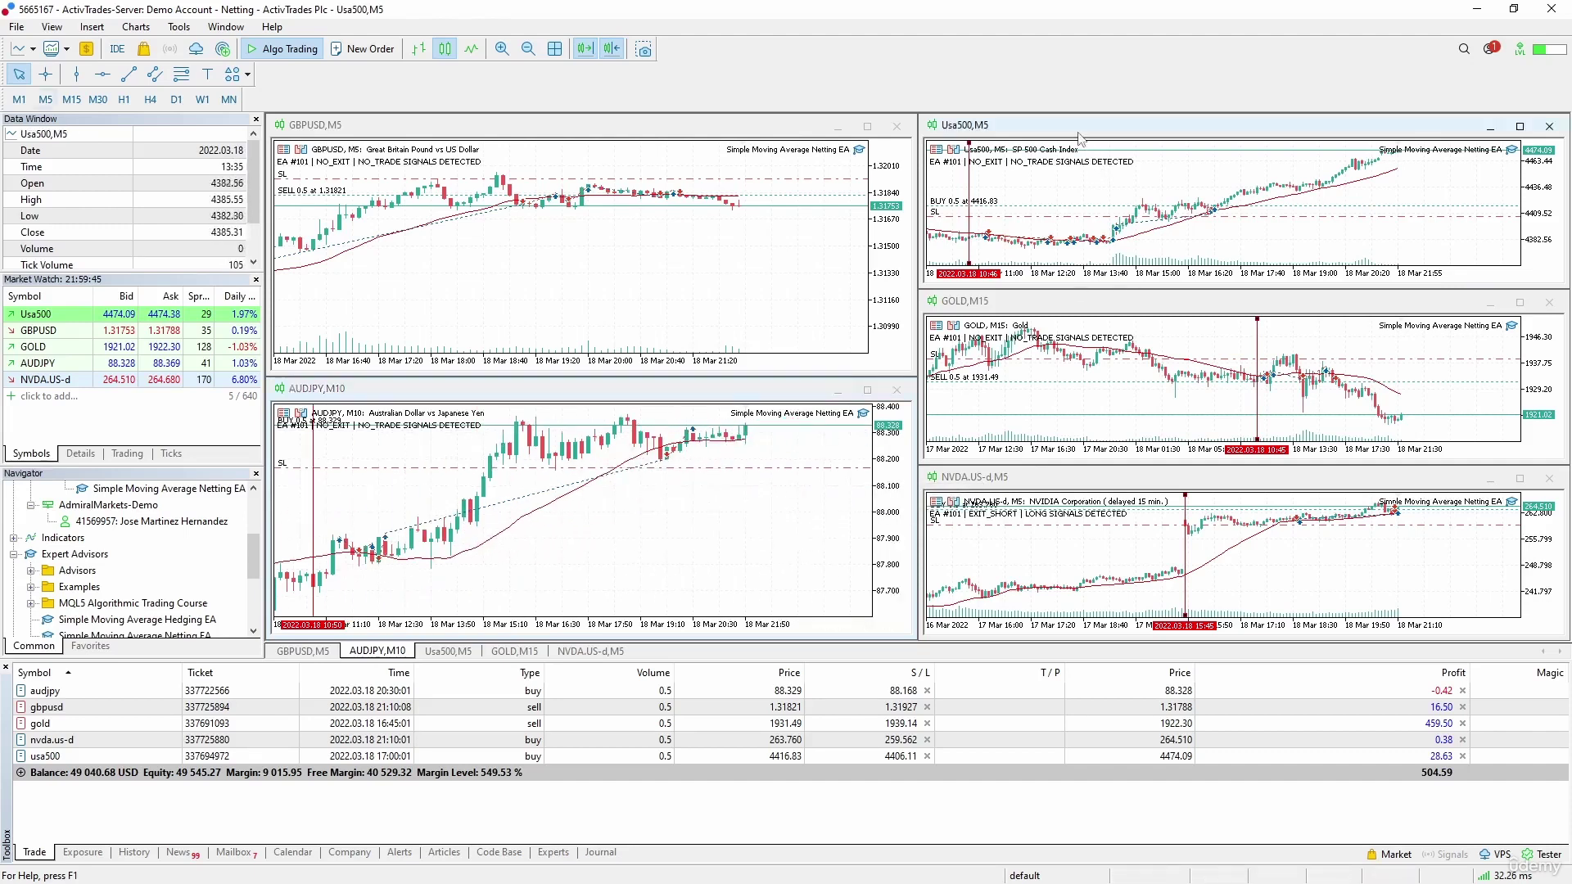
pyautogui.click(501, 49)
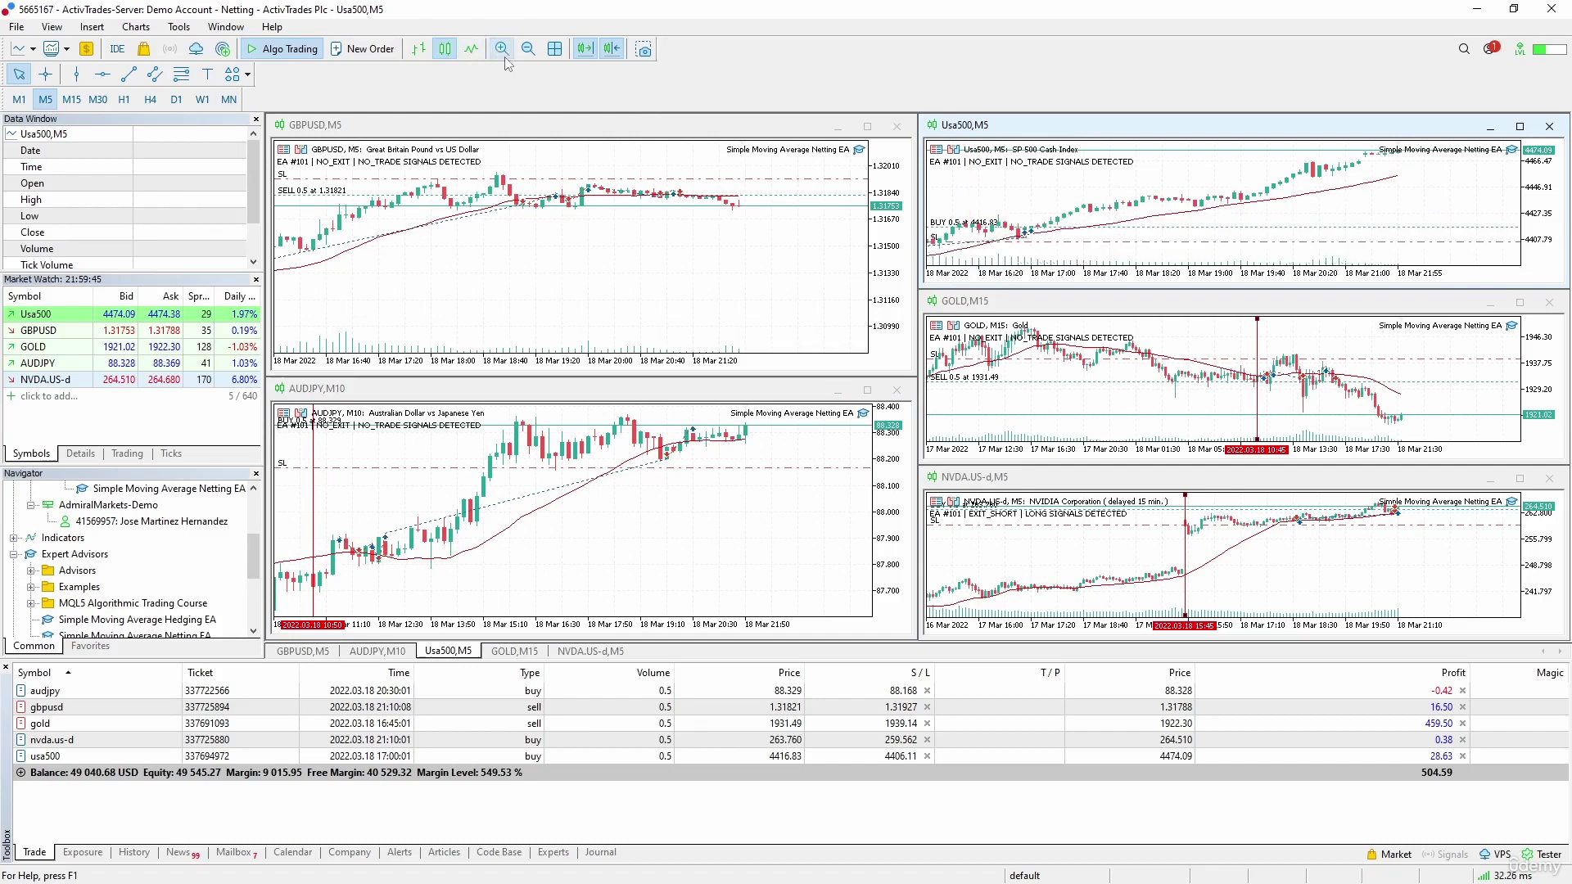
pyautogui.scroll(2, 1040, 190)
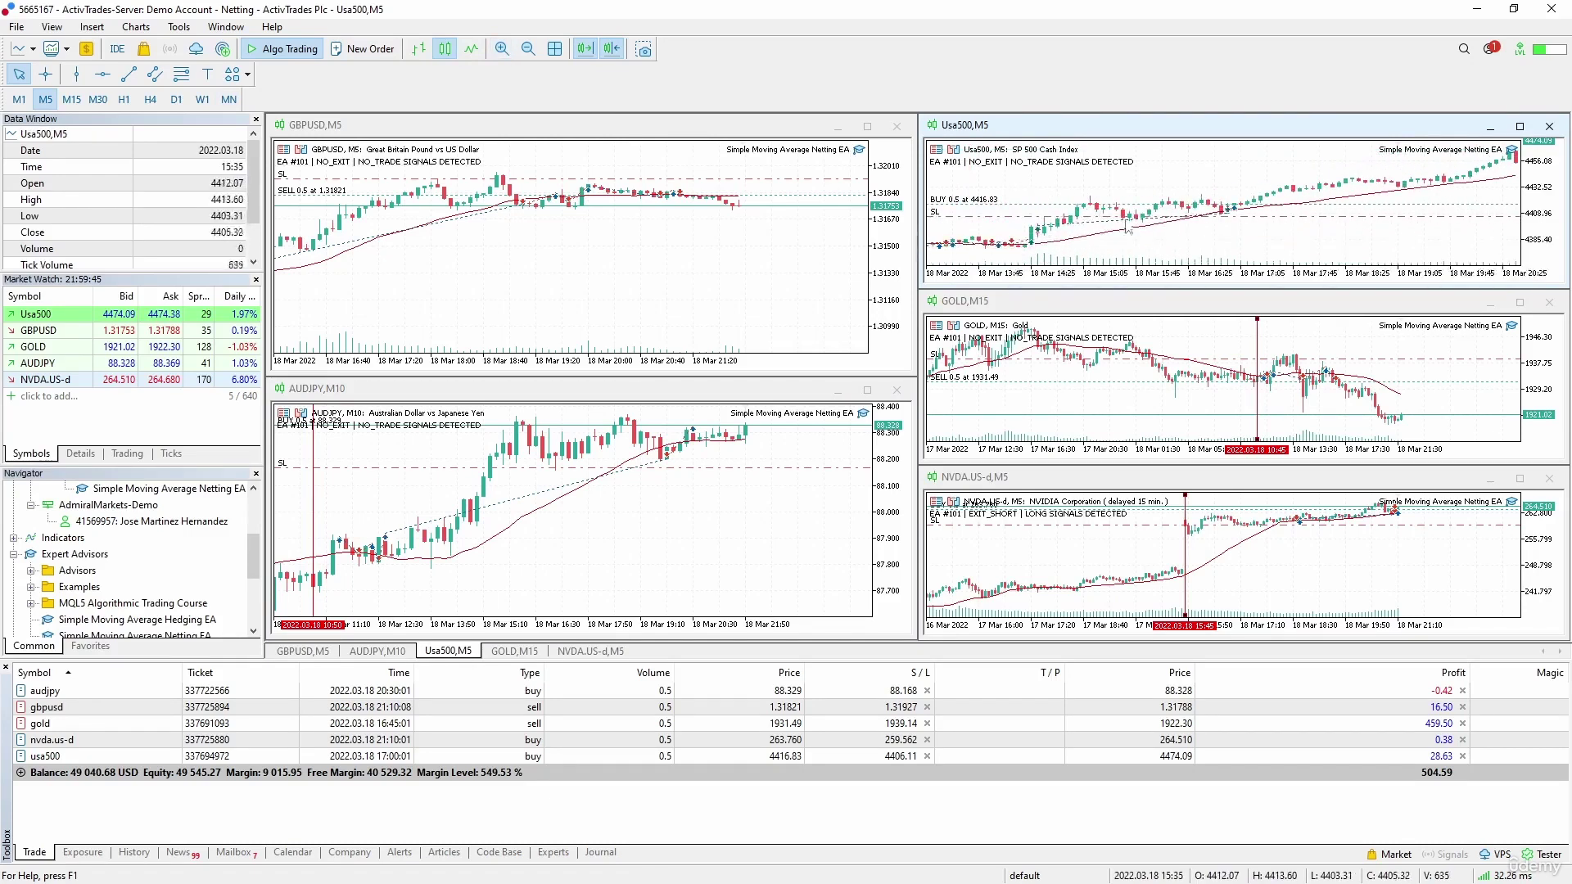